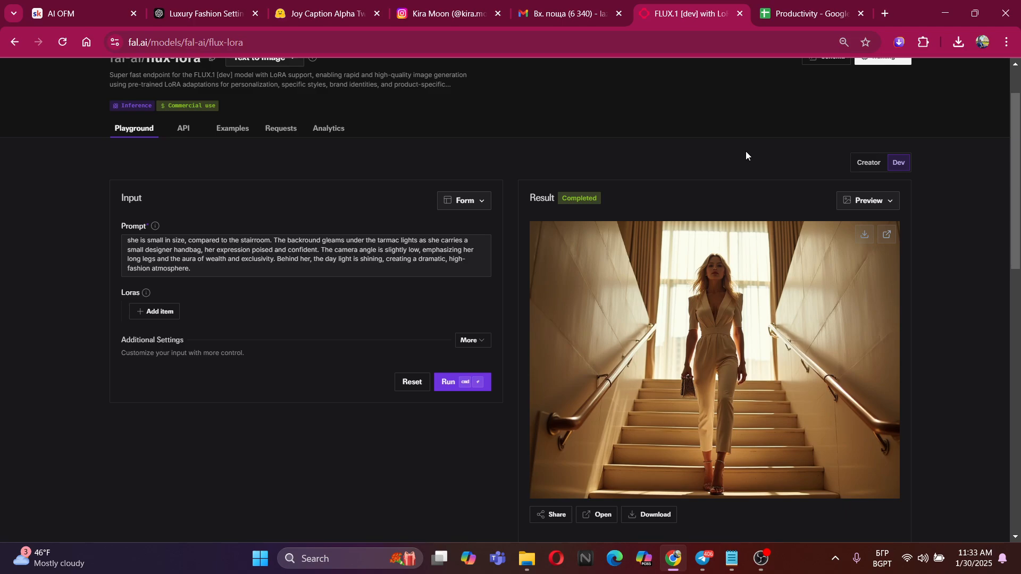
Review the full luxury-hotel staircase prompt alongside the generated image
scroll(341, 270, "up", 1)
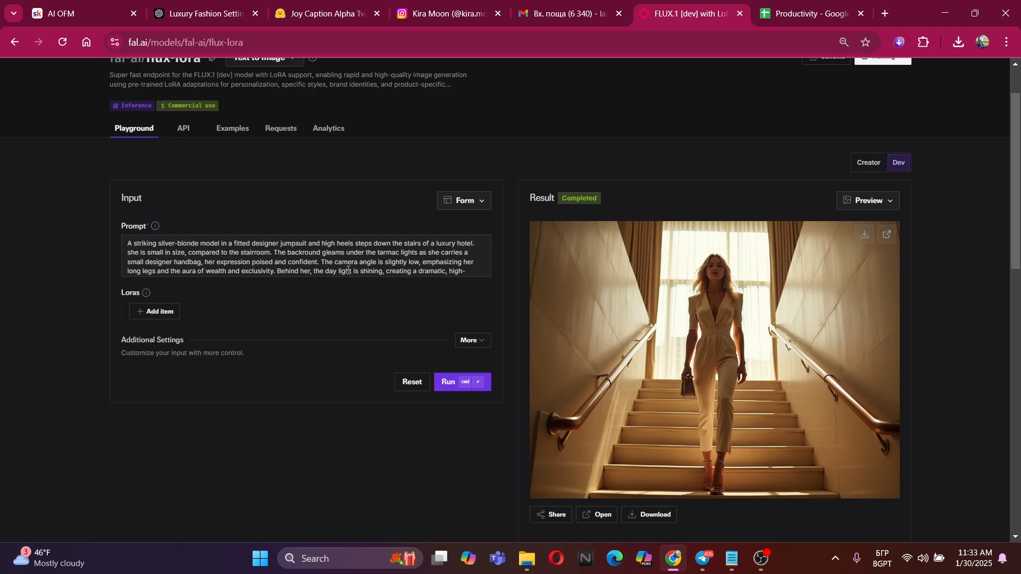
triple_click(209, 268)
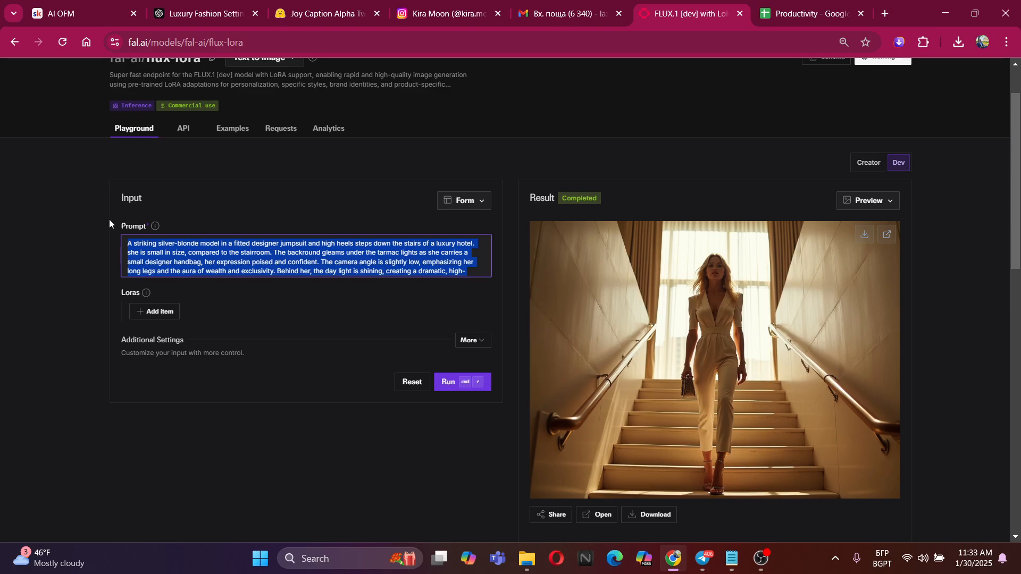
left_click(169, 249)
scroll(389, 270, "down", 1)
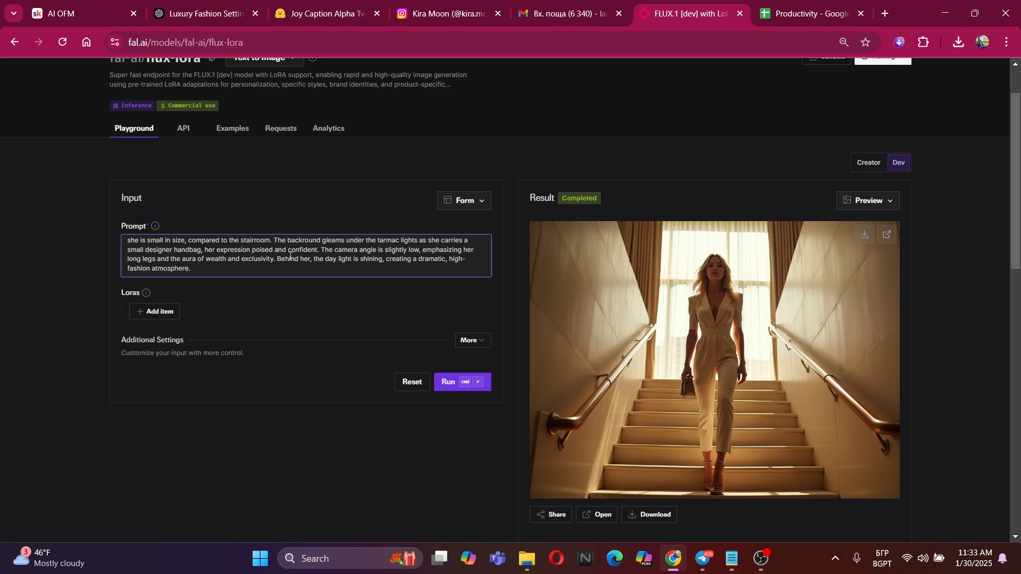
left_click_drag(262, 272, 234, 270)
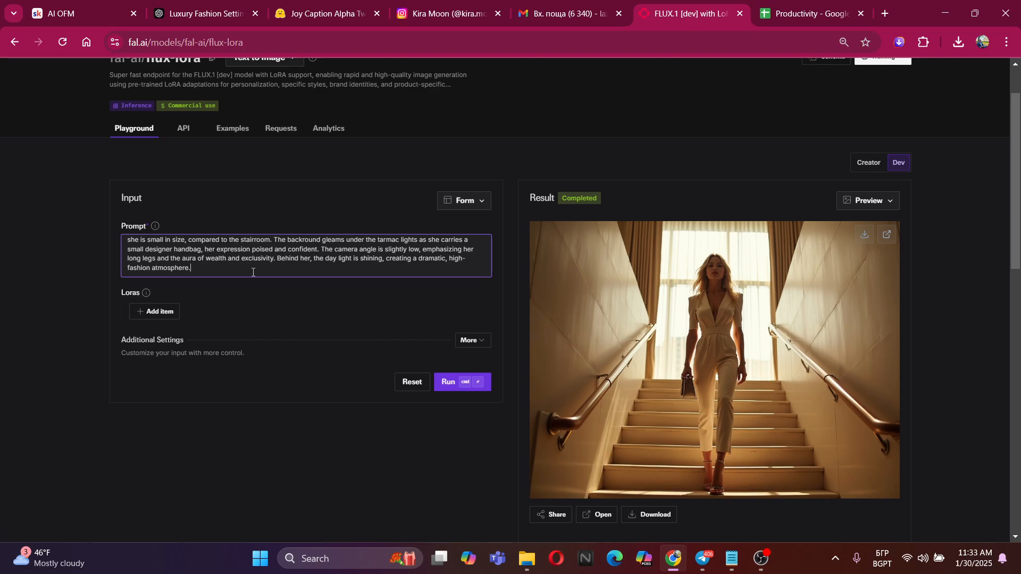
scroll(253, 272, "up", 3)
scroll(252, 272, "down", 3)
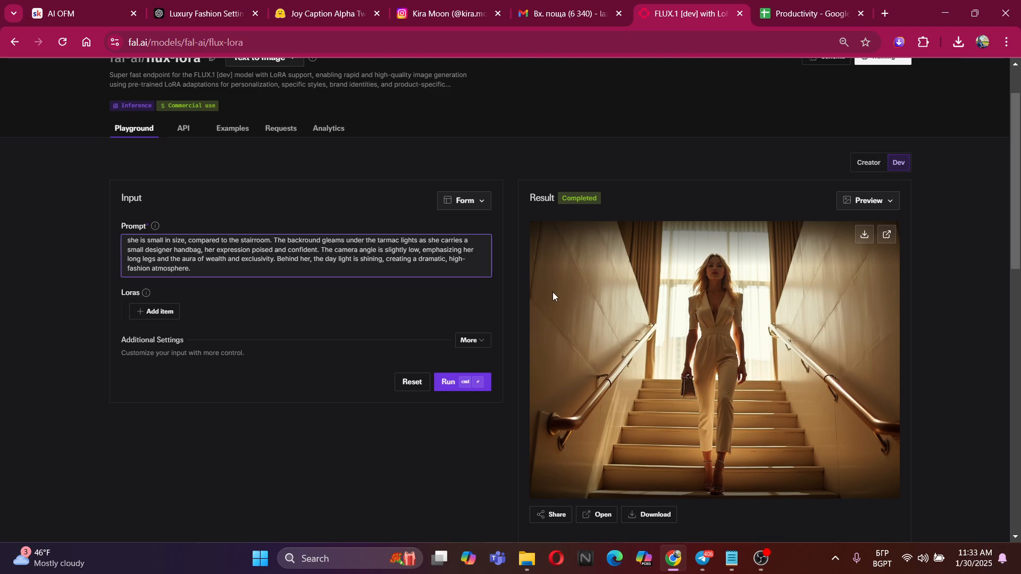
scroll(553, 296, "up", 2)
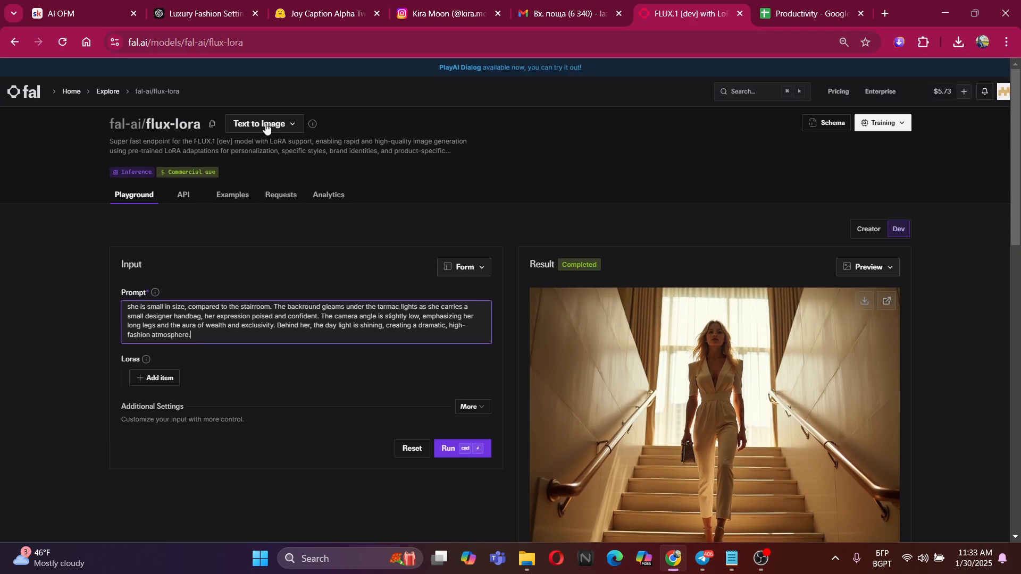
Try to load fai.ai in a new browser tab
left_click(884, 13)
type("фал.аи")
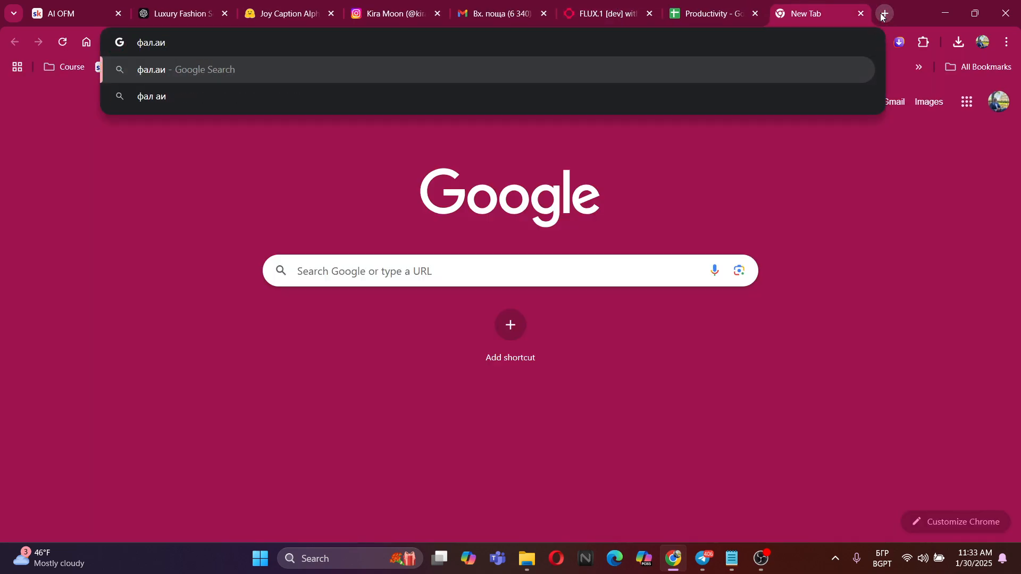
key("BackSpace")
key("BackSpace")
key("BackSpace")
key("BackSpace")
key("BackSpace")
key("BackSpace")
key("alt+shift")
type("fai")
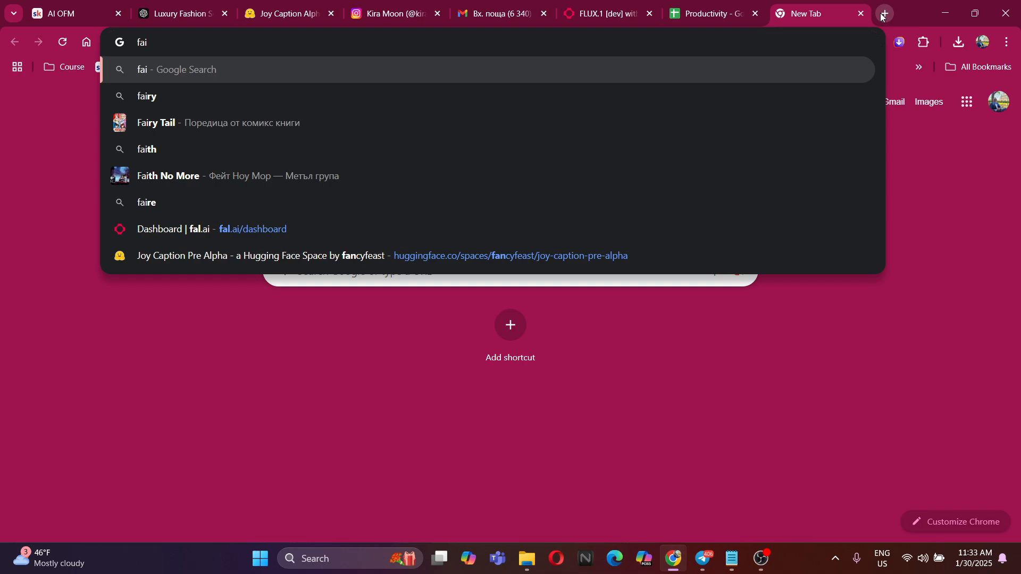
type(".ai")
key("Return")
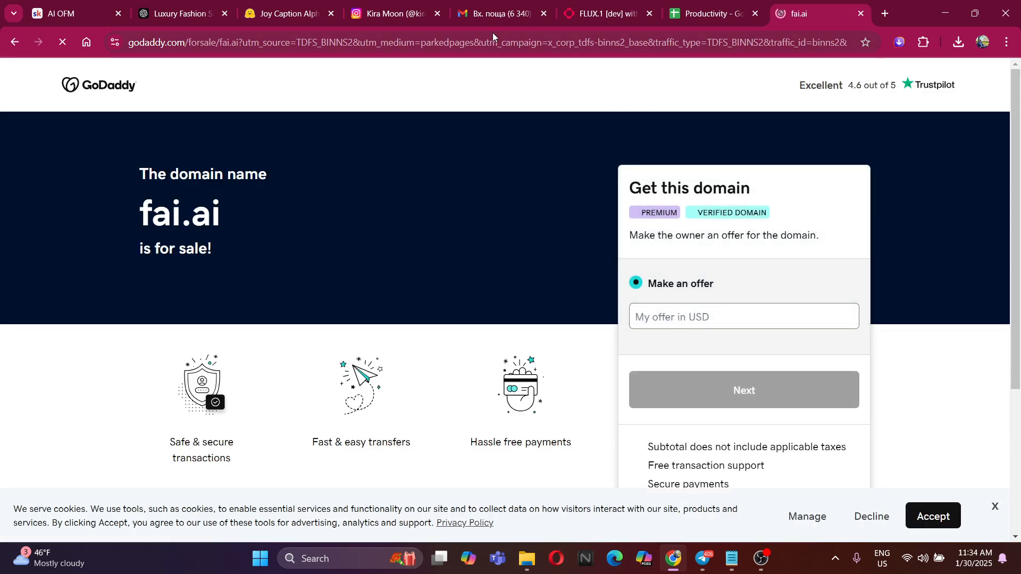
Load the fal.ai dashboard and open the flux-lora-fast-training app from the most recent apps
left_click(487, 47)
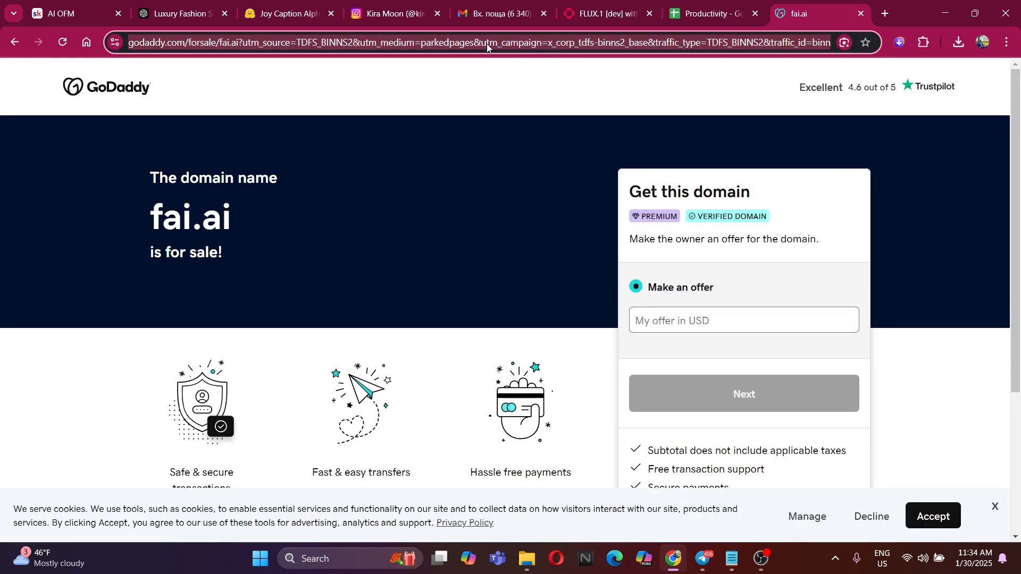
type("fal")
left_click(326, 96)
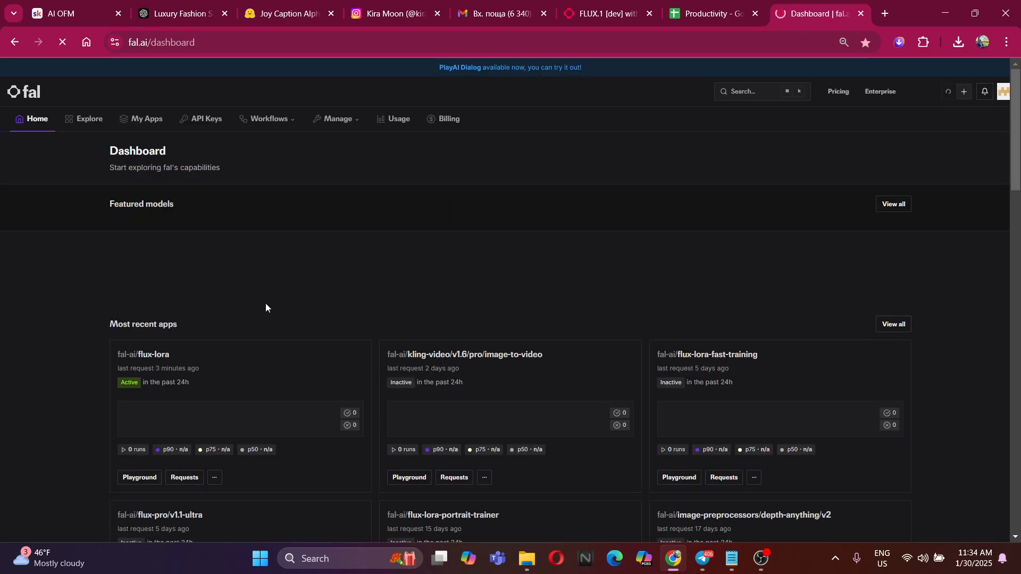
scroll(308, 283, "down", 1)
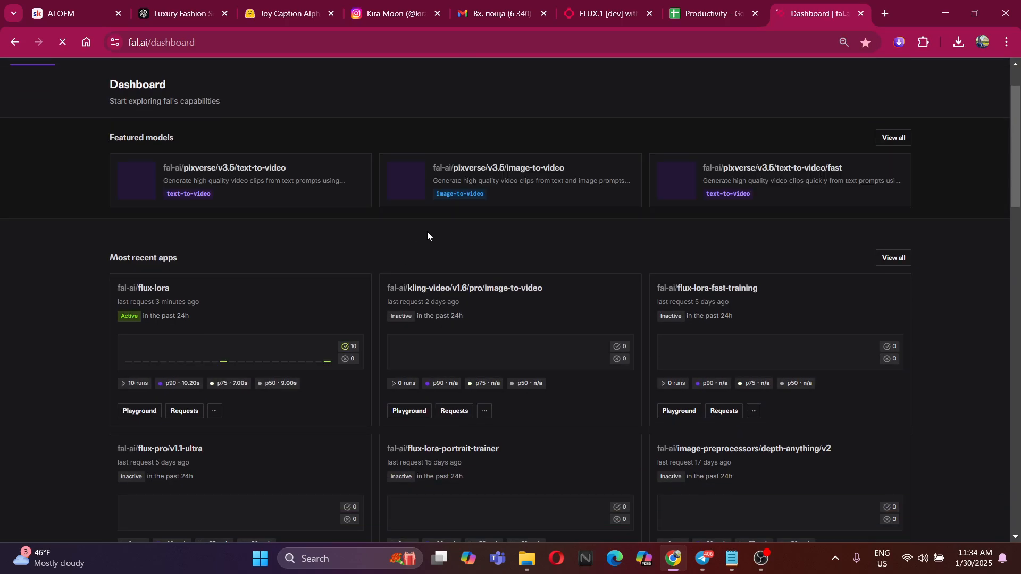
left_click(707, 294)
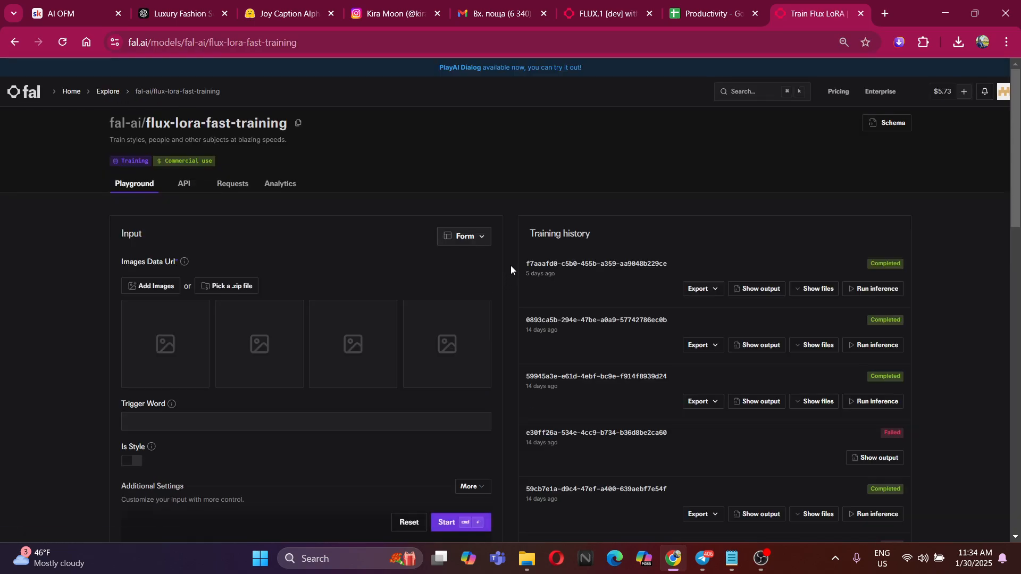
Look through the training history of the flux-lora-fast-training model, including its newest run
scroll(677, 327, "down", 4)
scroll(677, 328, "down", 4)
scroll(573, 190, "up", 8)
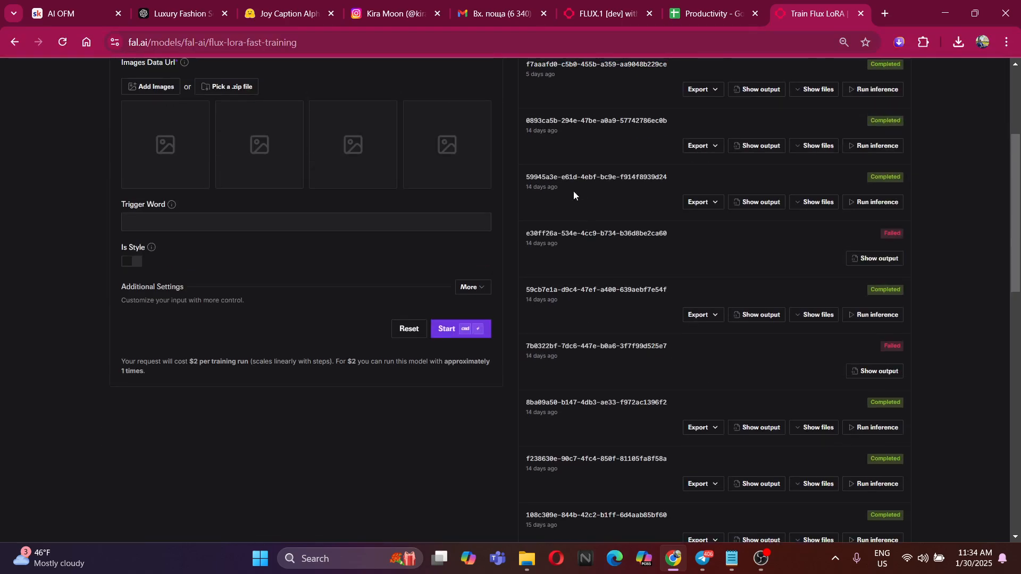
scroll(542, 261, "up", 1)
left_click_drag(539, 269, 882, 462)
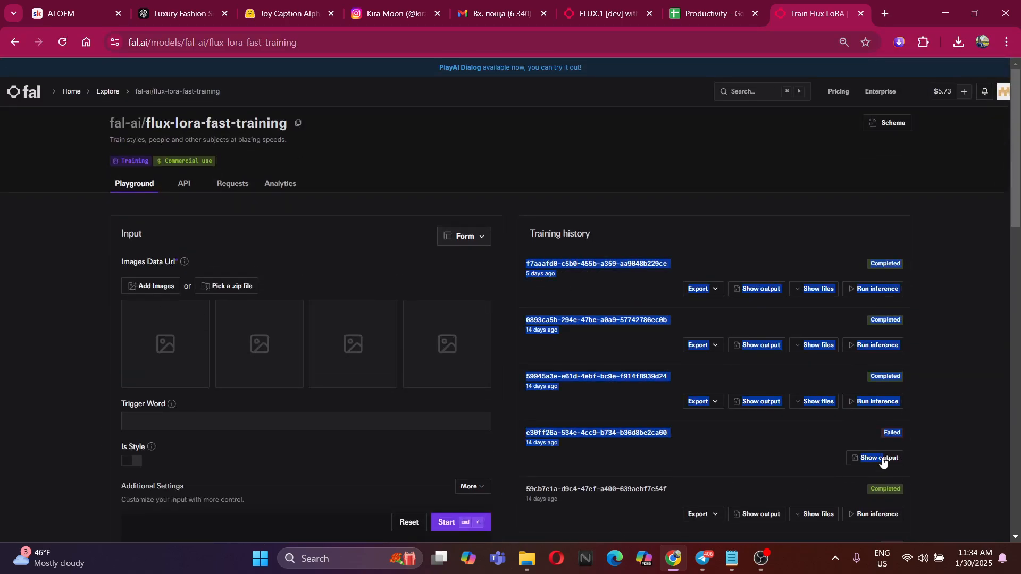
left_click(639, 285)
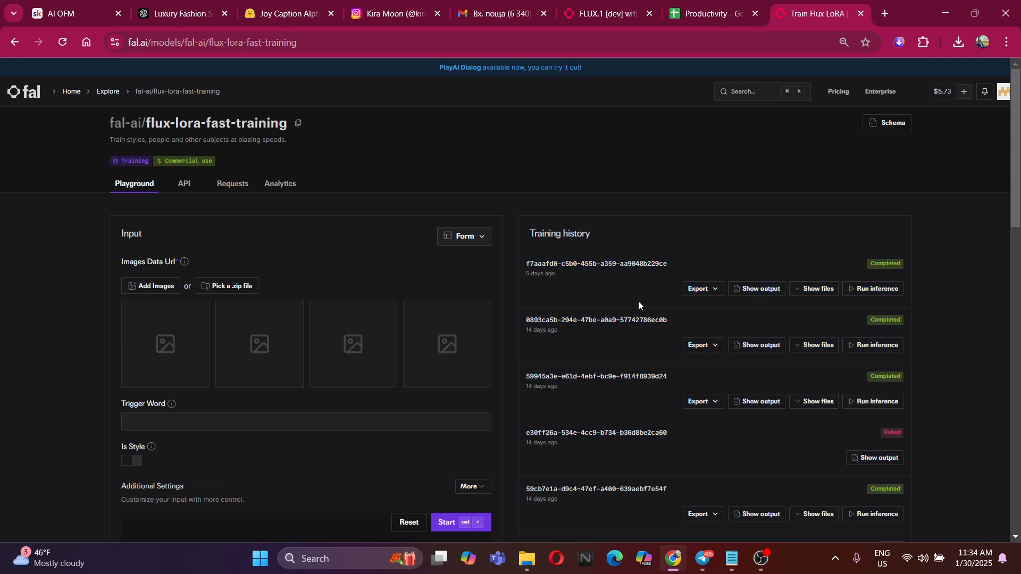
left_click_drag(526, 266, 902, 296)
Run inference from the newest training run and generate an image with the prefilled trigger-word prompt
left_click(905, 295)
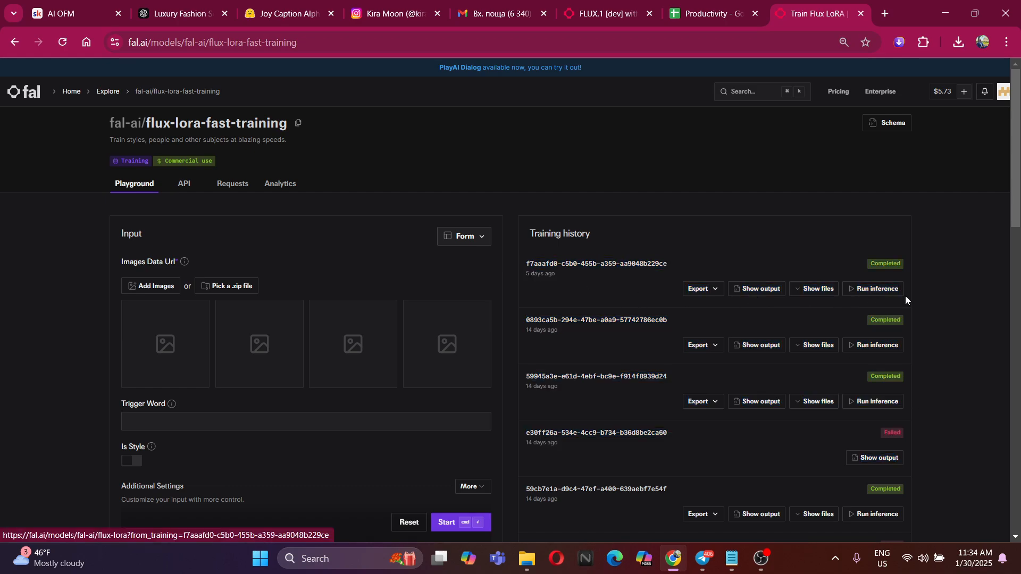
left_click(878, 290)
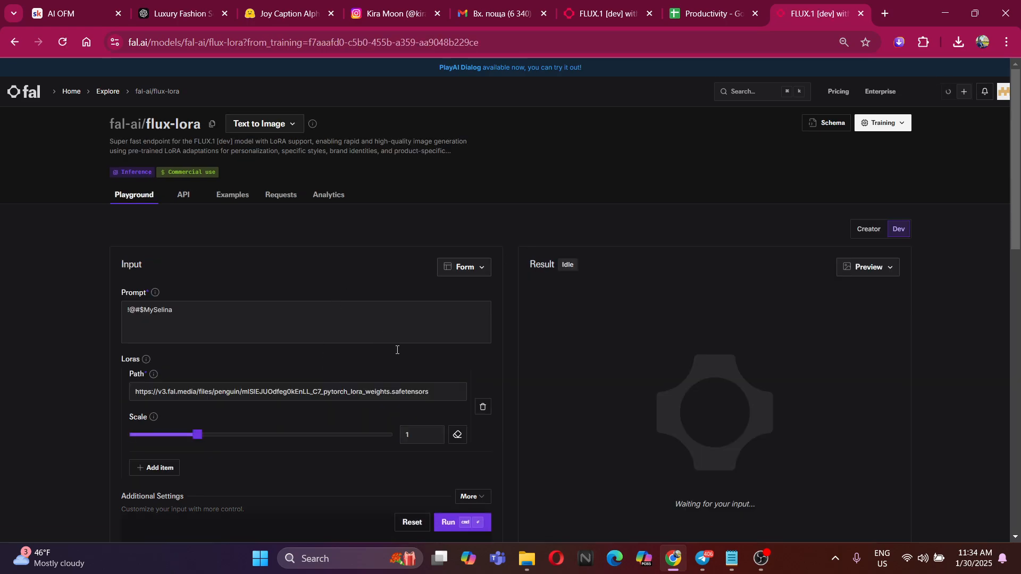
left_click(467, 522)
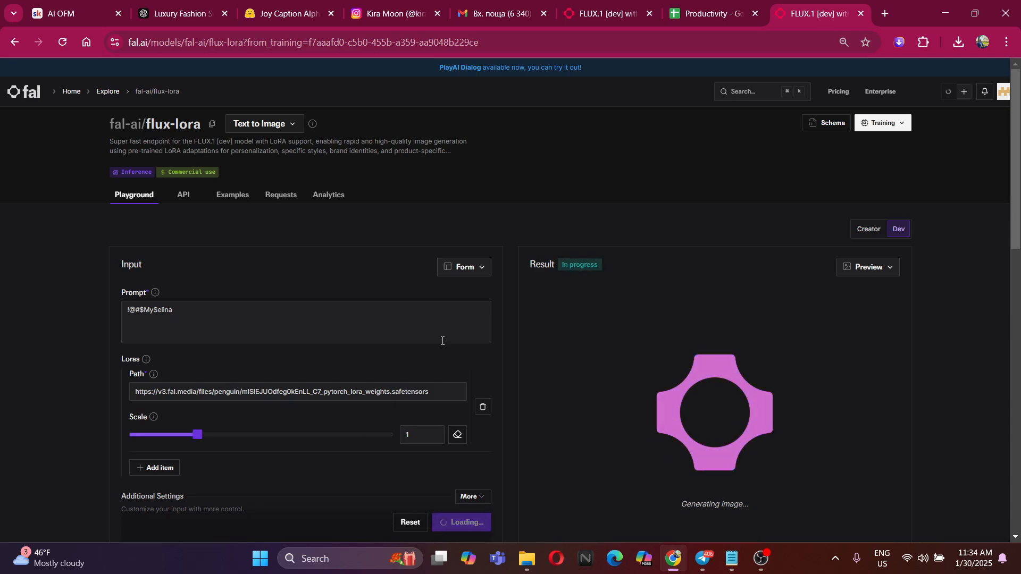
Inspect the trigger-word prompt, the LoRA weights path and the generated portrait
left_click_drag(207, 315, 86, 305)
double_click(189, 314)
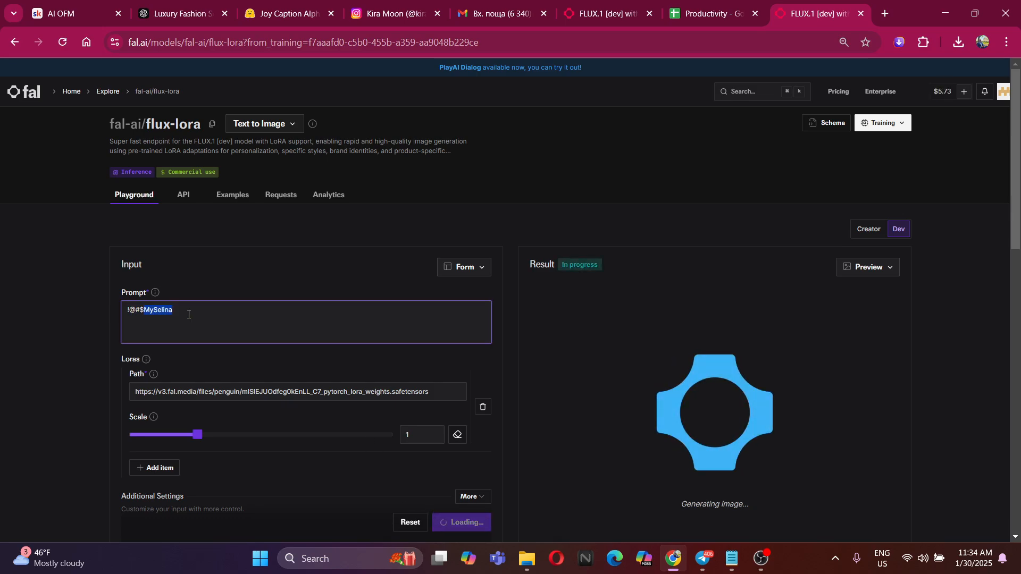
left_click(196, 309)
left_click_drag(444, 392, 101, 394)
left_click(110, 389)
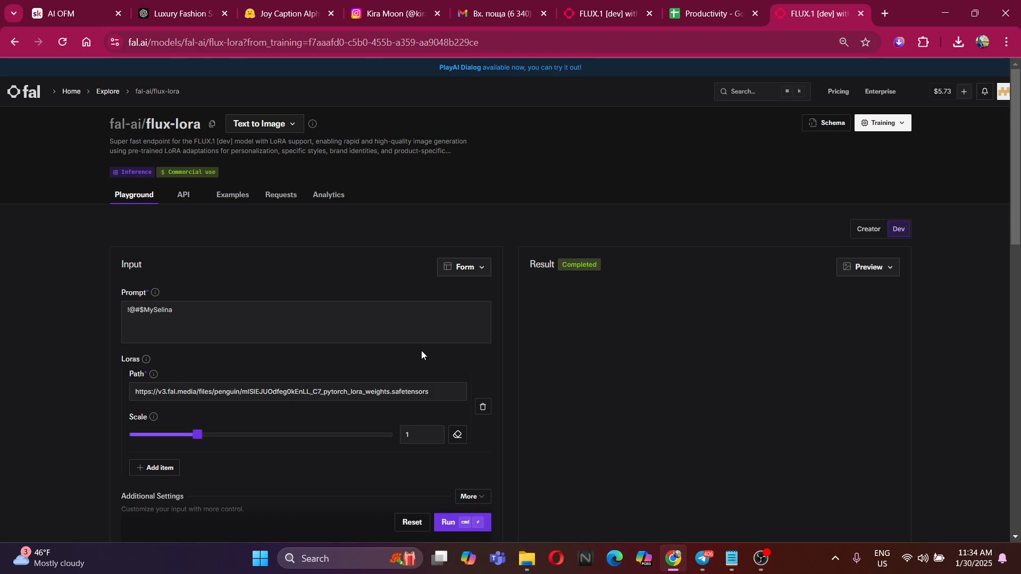
scroll(368, 360, "down", 1)
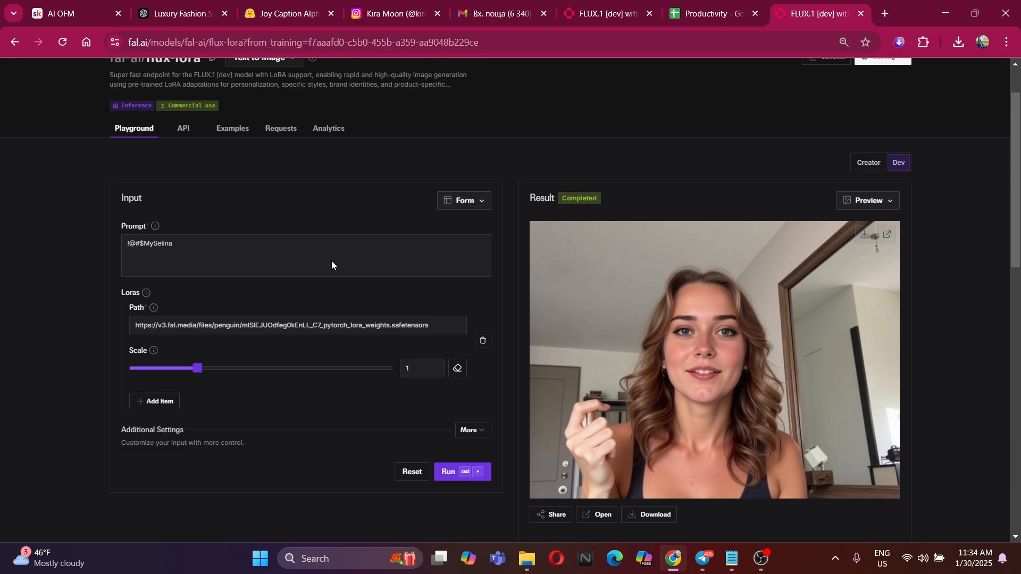
Compare the generated portrait with the staircase image in the other flux-lora tab
left_click(606, 13)
scroll(688, 363, "down", 2)
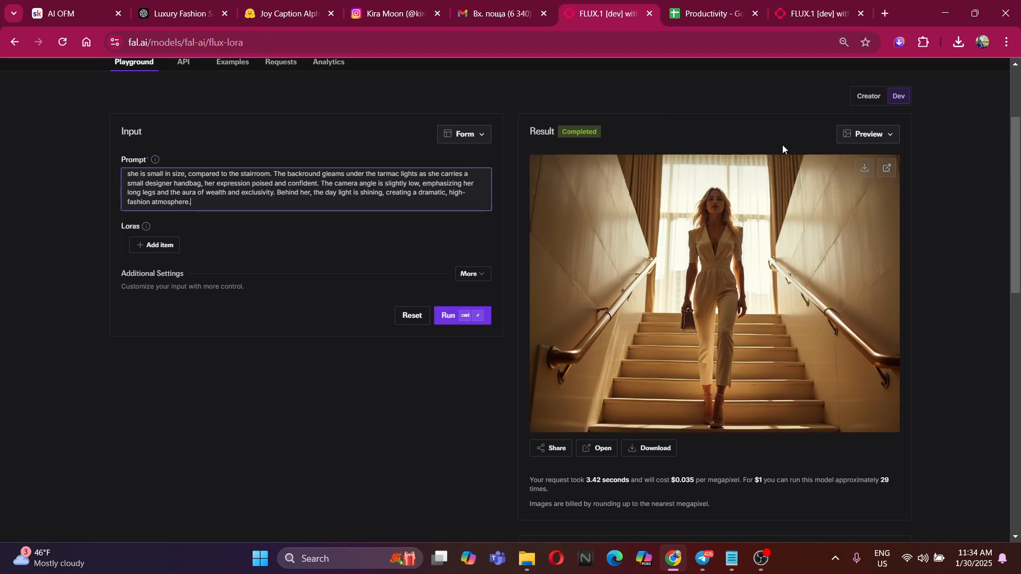
left_click(806, 11)
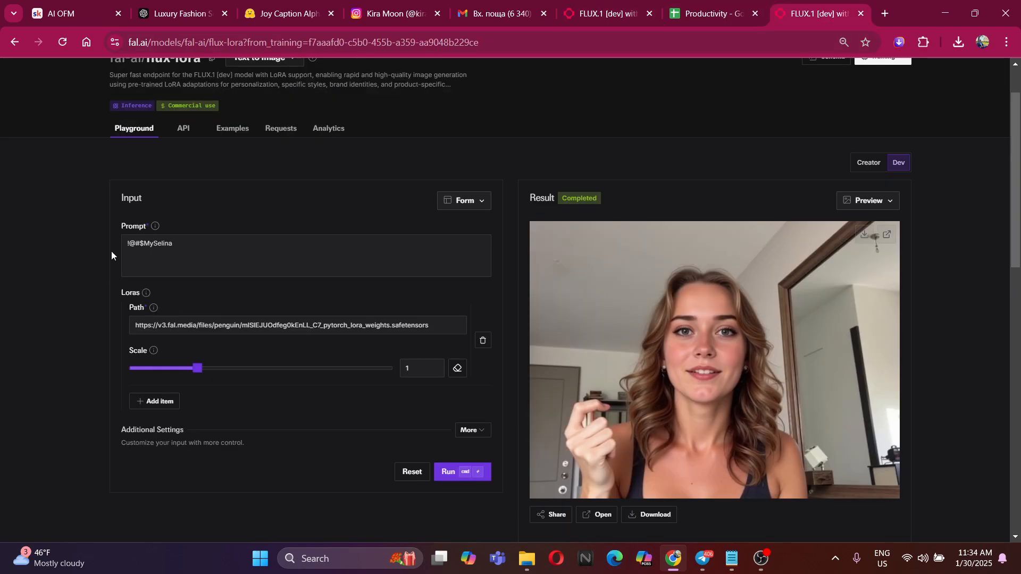
Return to the flux-lora-fast-training page and check the zip file picker without choosing a file
left_click(9, 46)
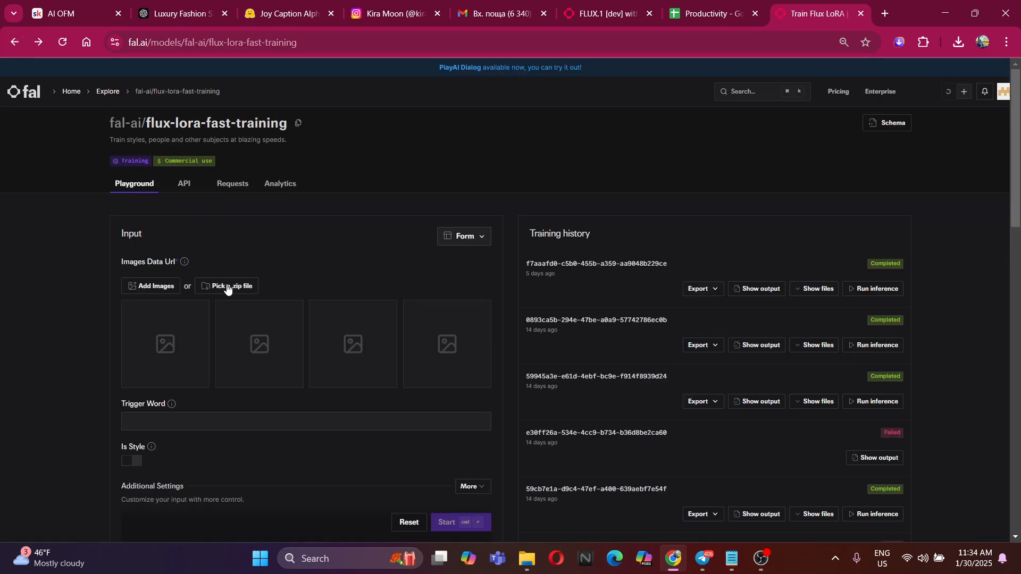
left_click(227, 287)
left_click(785, 373)
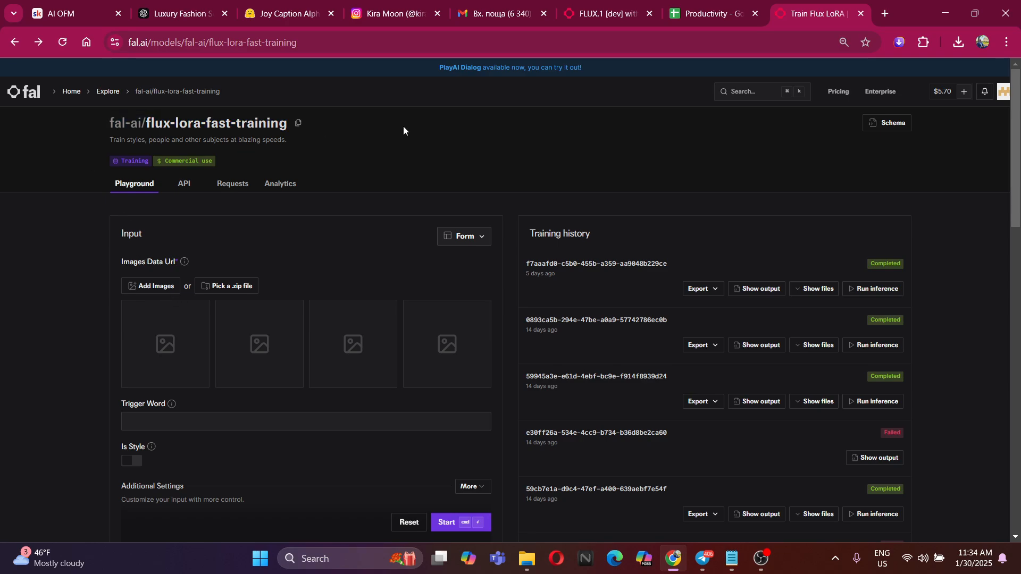
Examine the training form's image inputs and trigger word field, comparing them with the staircase generation page
left_click(607, 13)
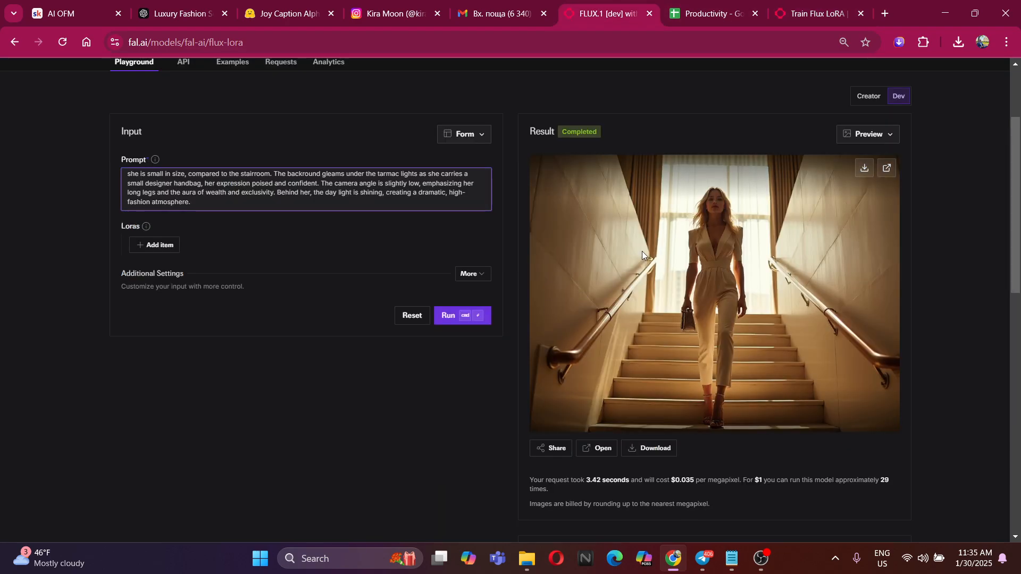
left_click(817, 13)
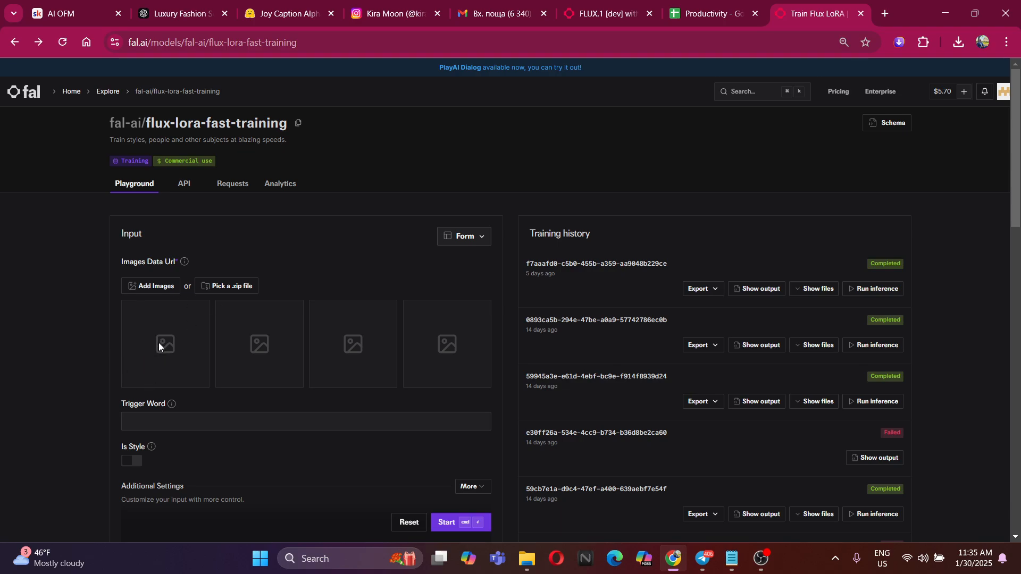
scroll(401, 358, "down", 1)
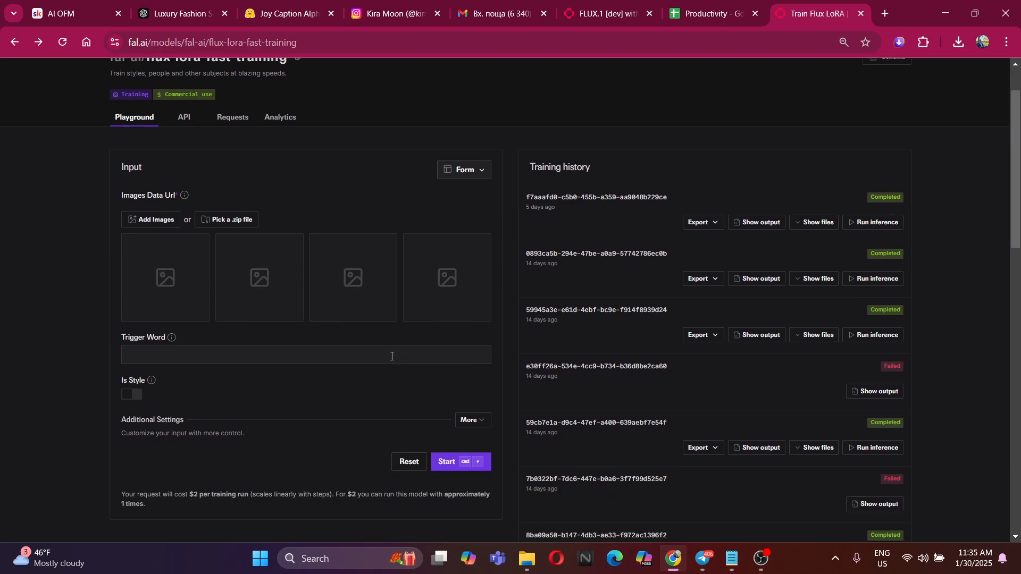
left_click(391, 356)
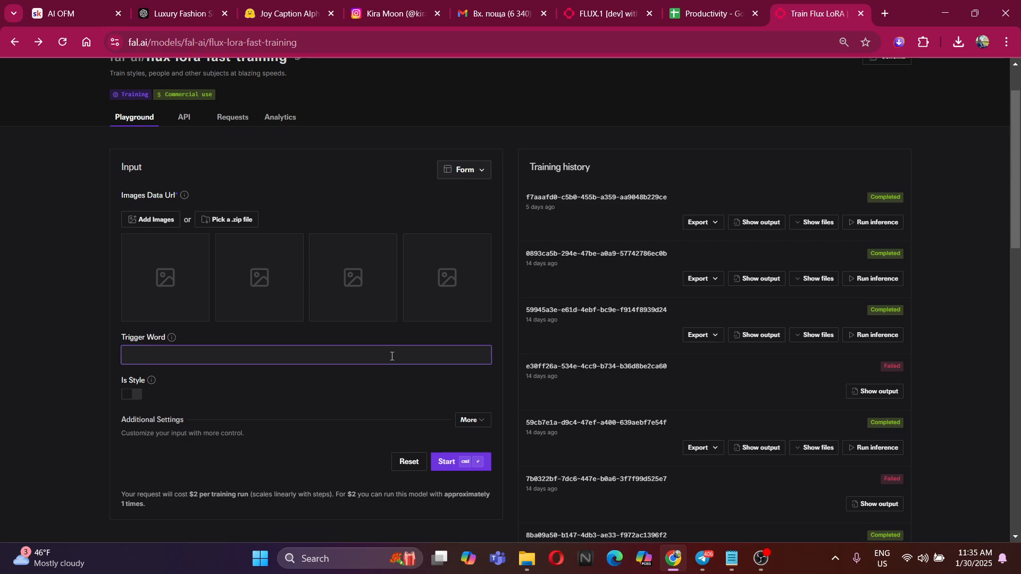
scroll(404, 353, "up", 1)
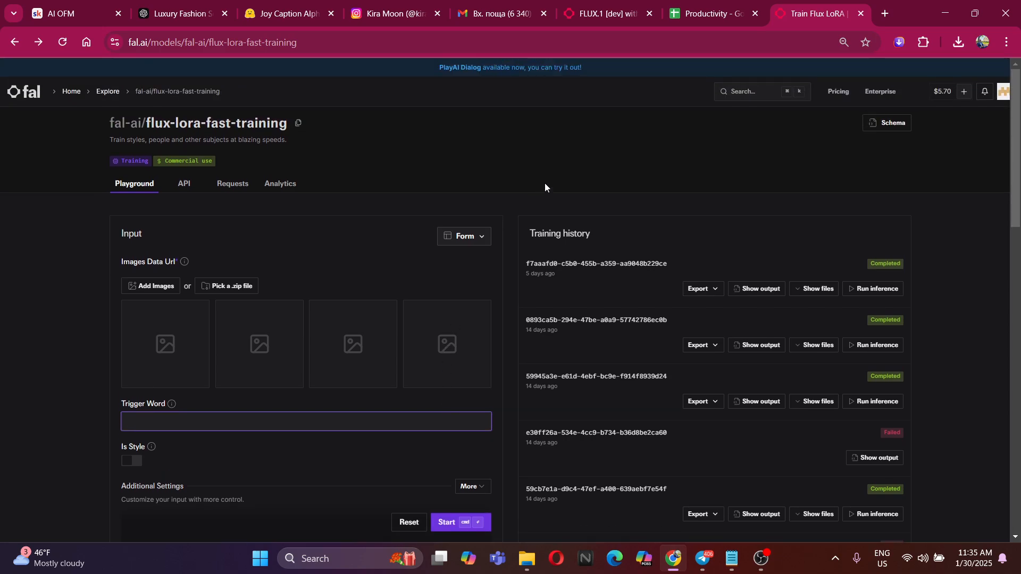
left_click(654, 5)
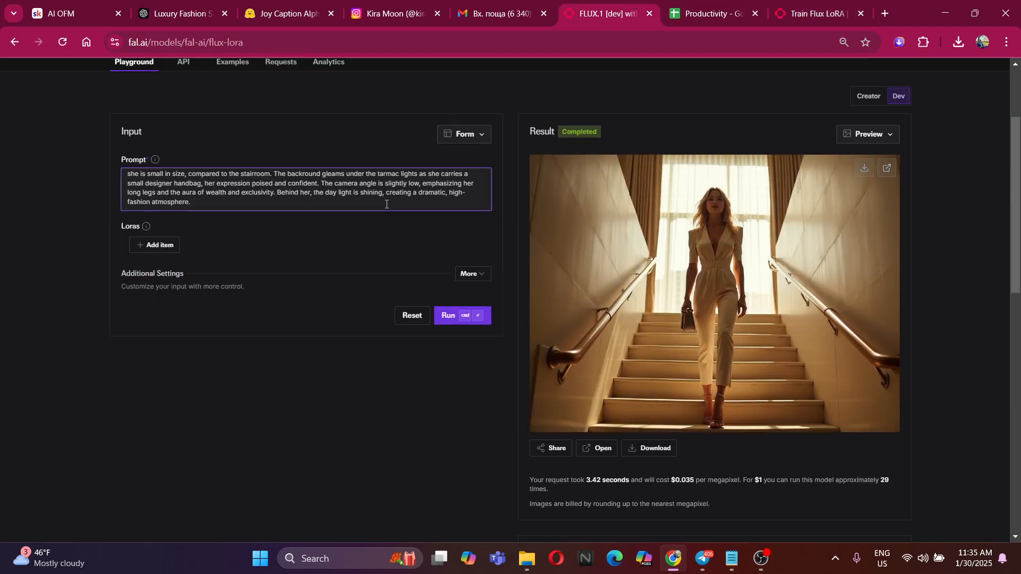
left_click(837, 3)
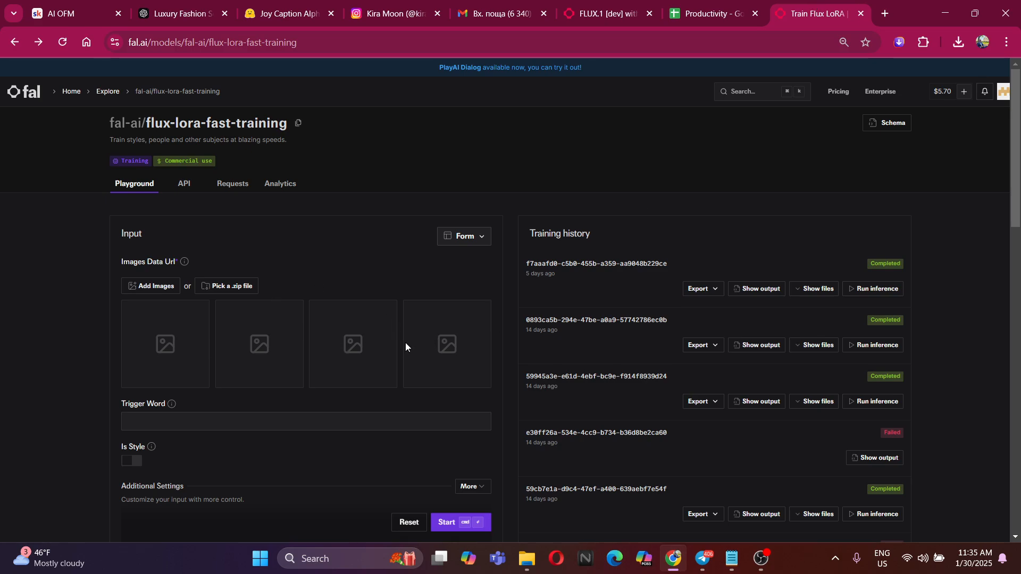
scroll(405, 343, "down", 5)
scroll(568, 318, "up", 5)
Return to the staircase generation page and review its prompt and result image
left_click(562, 4)
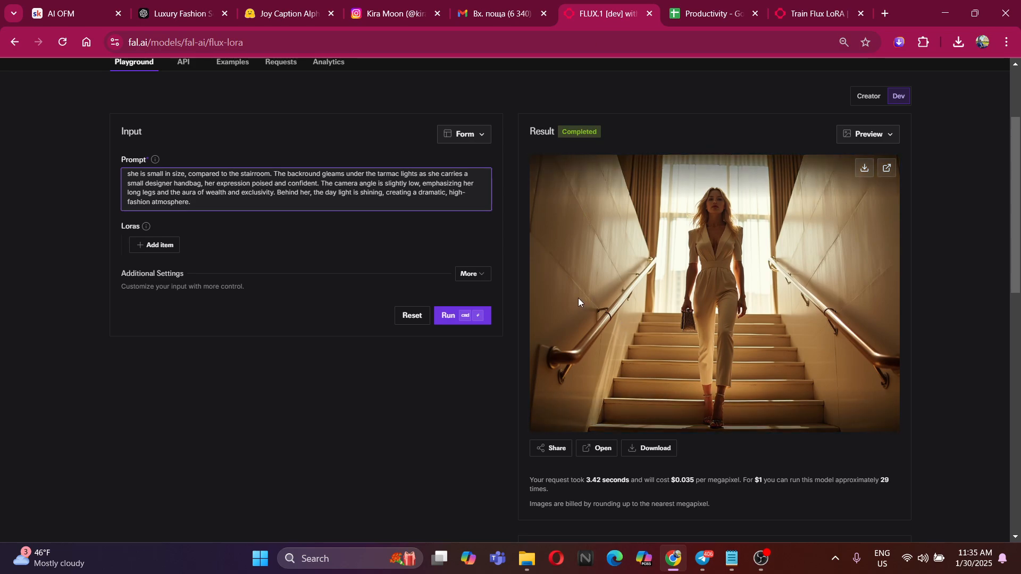
scroll(462, 293, "up", 1)
left_click_drag(329, 265, 340, 298)
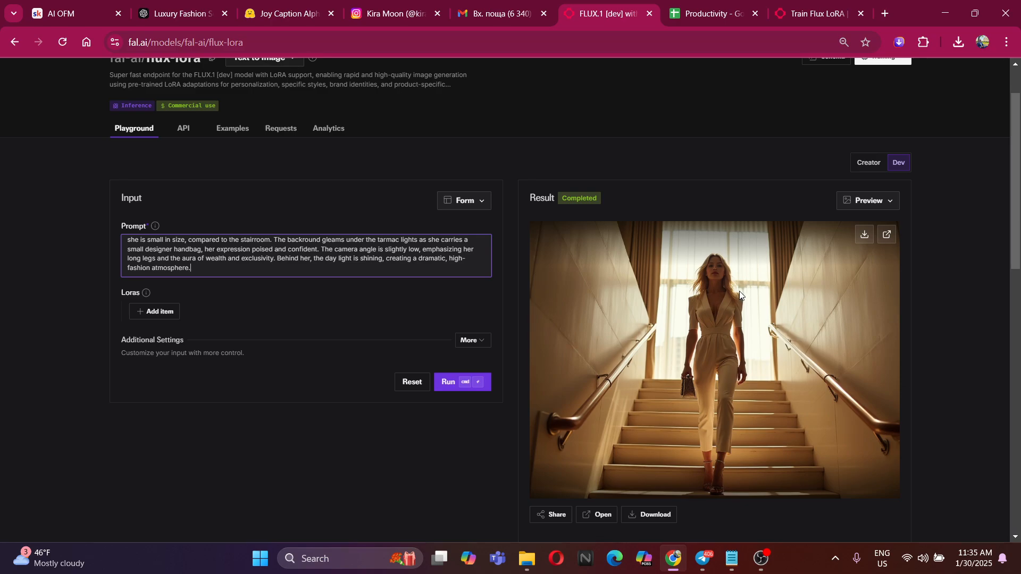
Download the staircase image as a JPEG into the Alberine folder on the desktop and open the saved file
scroll(368, 266, "up", 1)
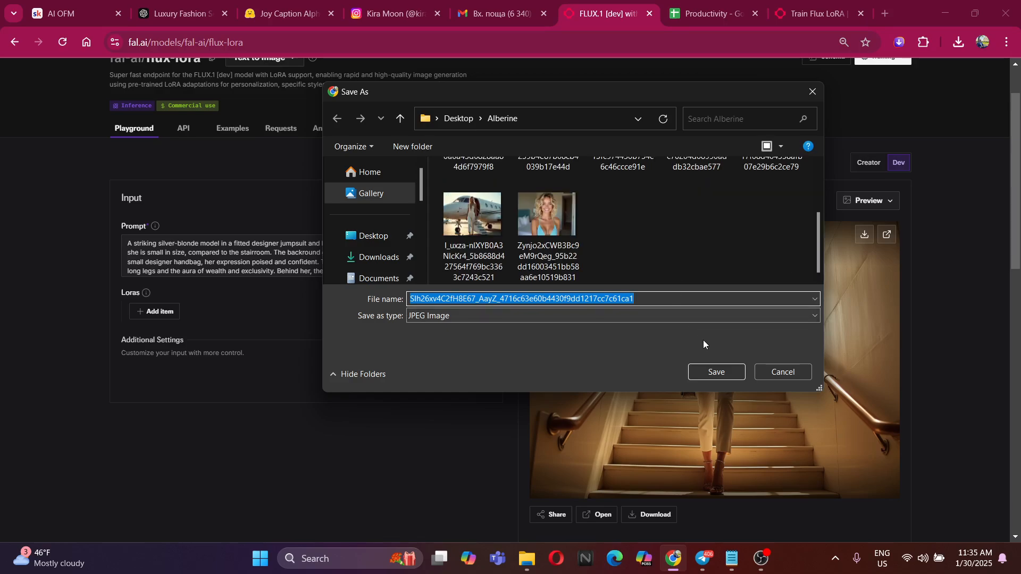
left_click(712, 371)
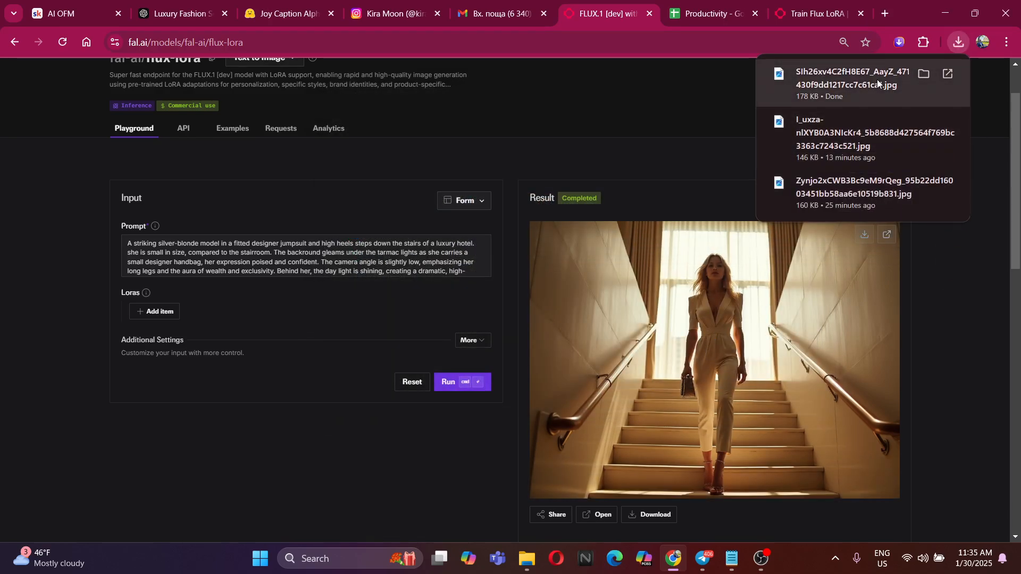
left_click(877, 83)
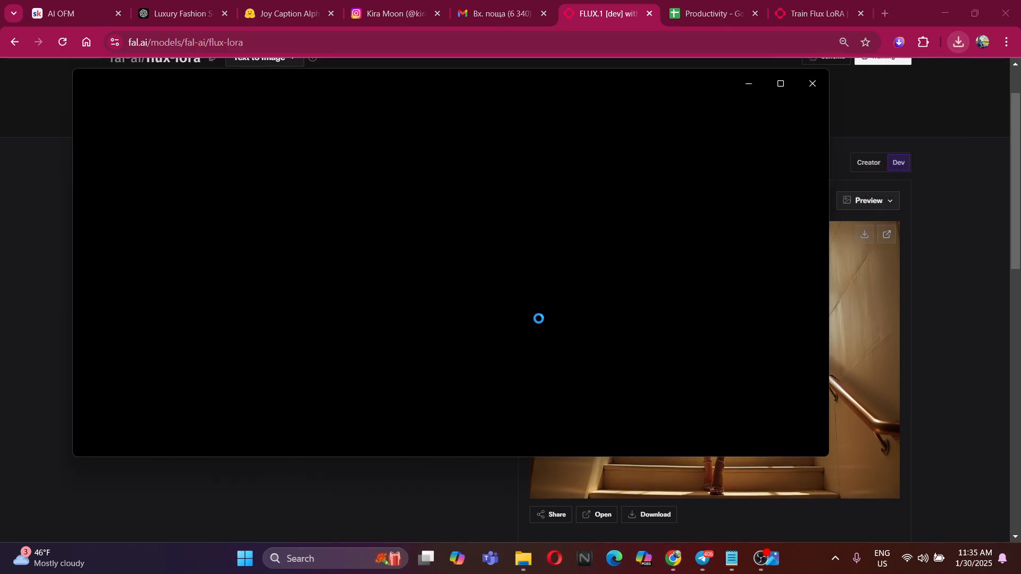
Examine the face, hands and handbag in the downloaded image up close, and close the image viewer
scroll(448, 229, "up", 5)
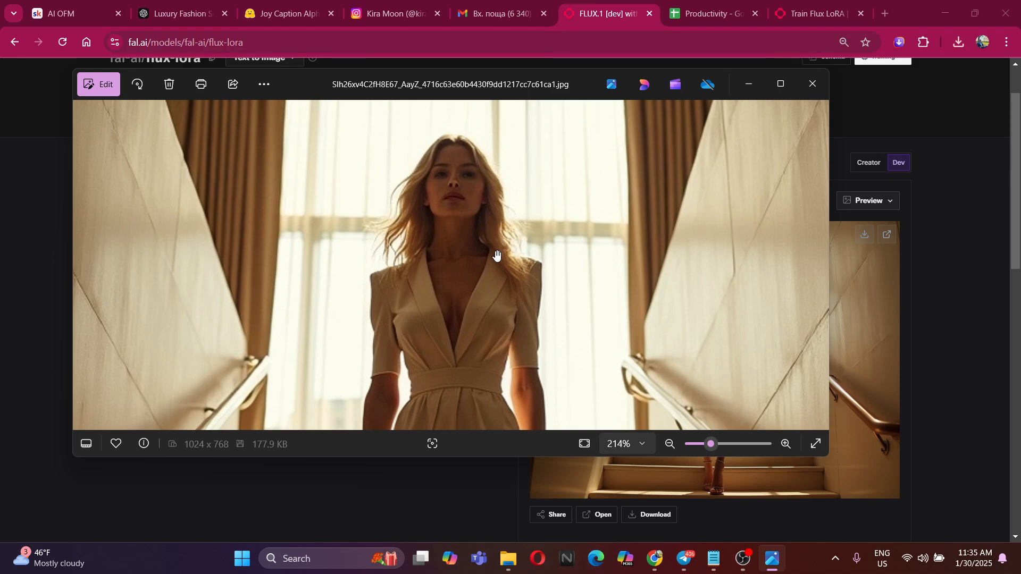
scroll(467, 333, "down", 5)
scroll(467, 333, "up", 5)
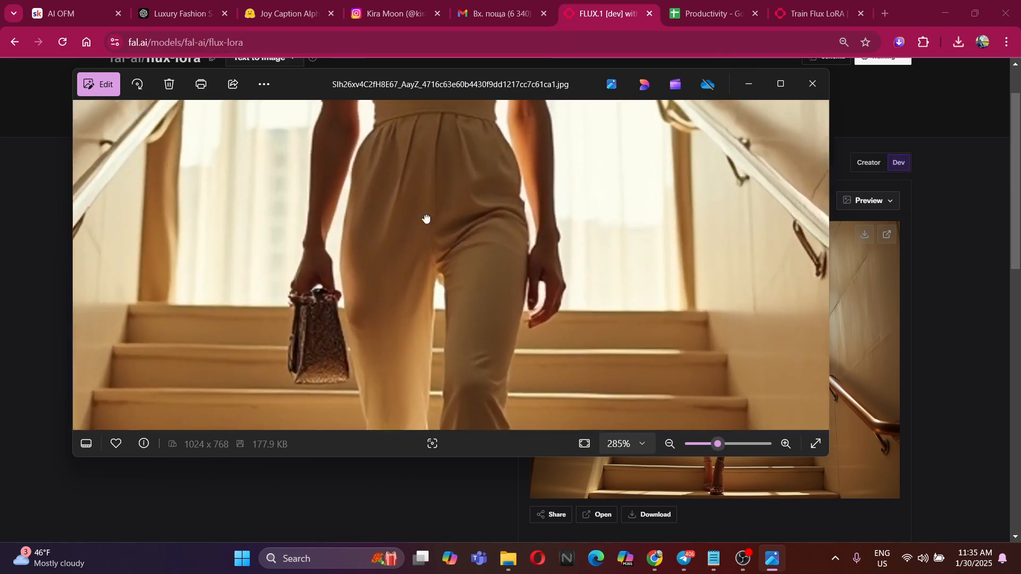
left_click_drag(426, 218, 438, 282)
scroll(438, 282, "down", 5)
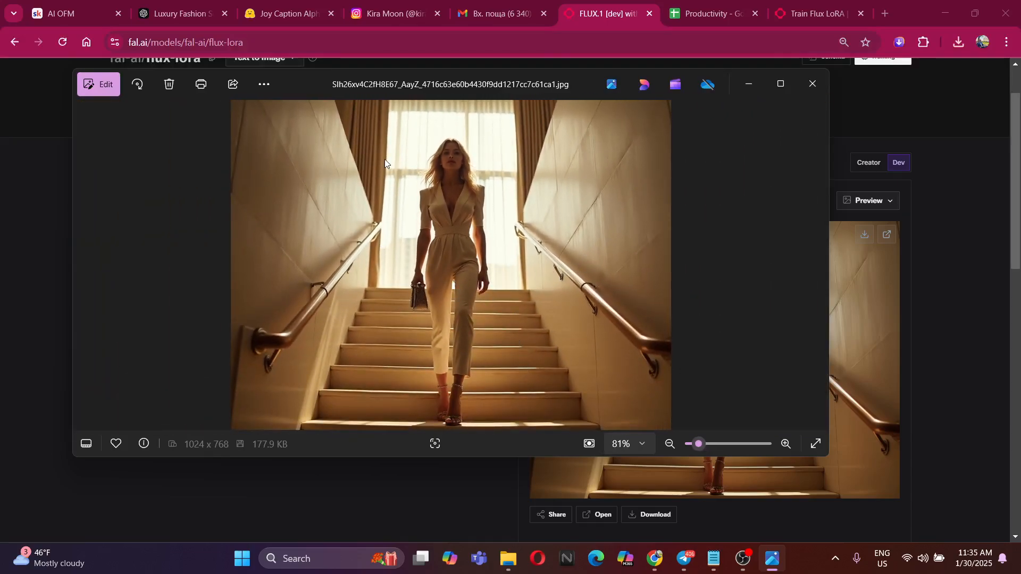
left_click(812, 83)
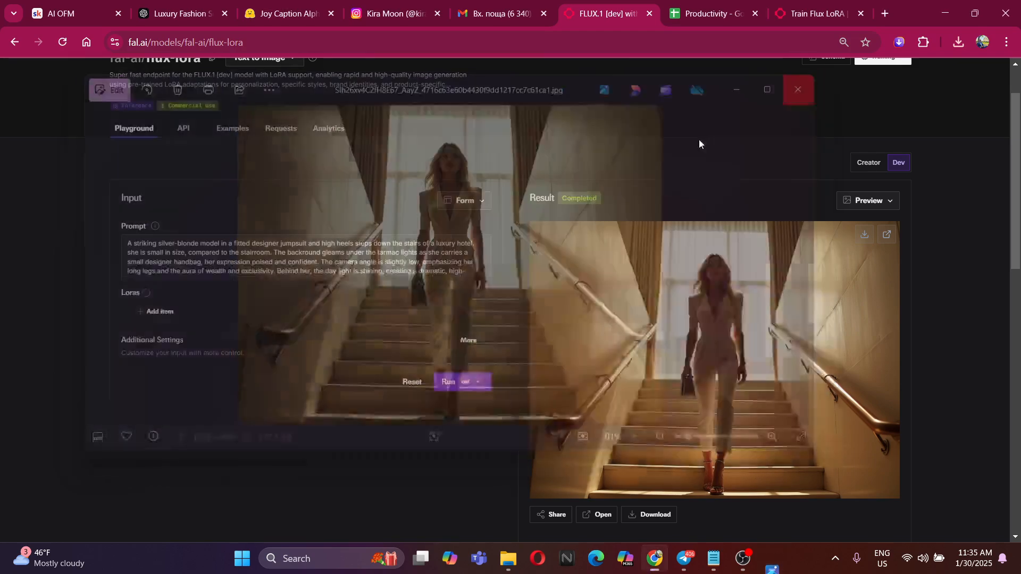
Copy the full staircase prompt from flux-lora and switch to the Luxury Fashion Settings chat in ChatGPT
scroll(346, 256, "down", 1)
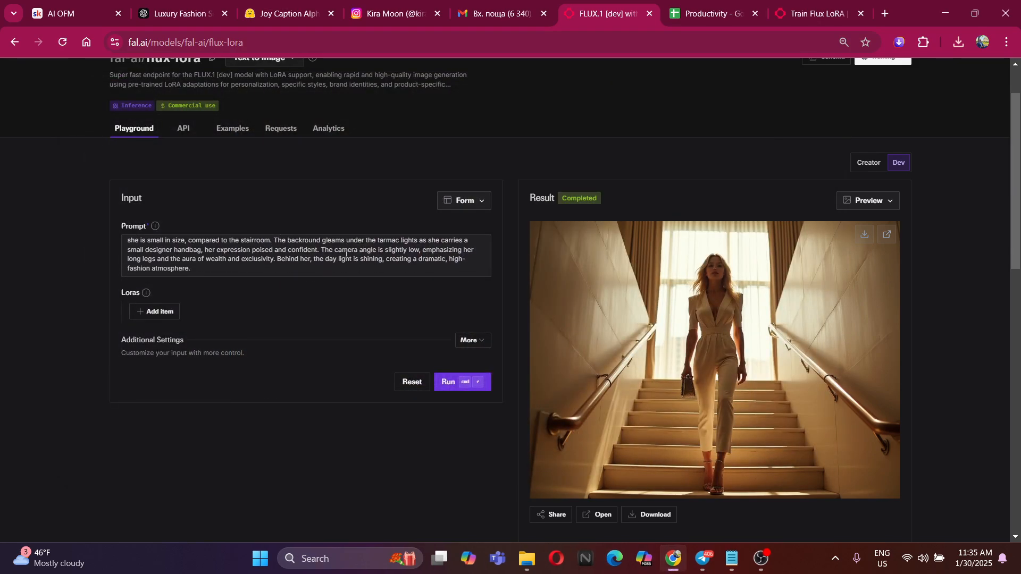
left_click(238, 275)
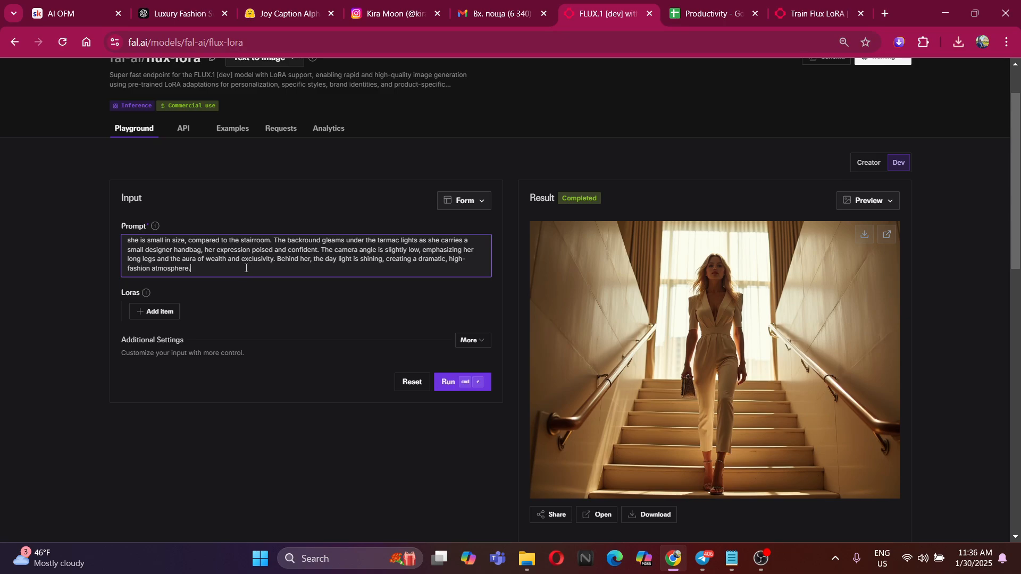
key("ctrl+a")
left_click(300, 7)
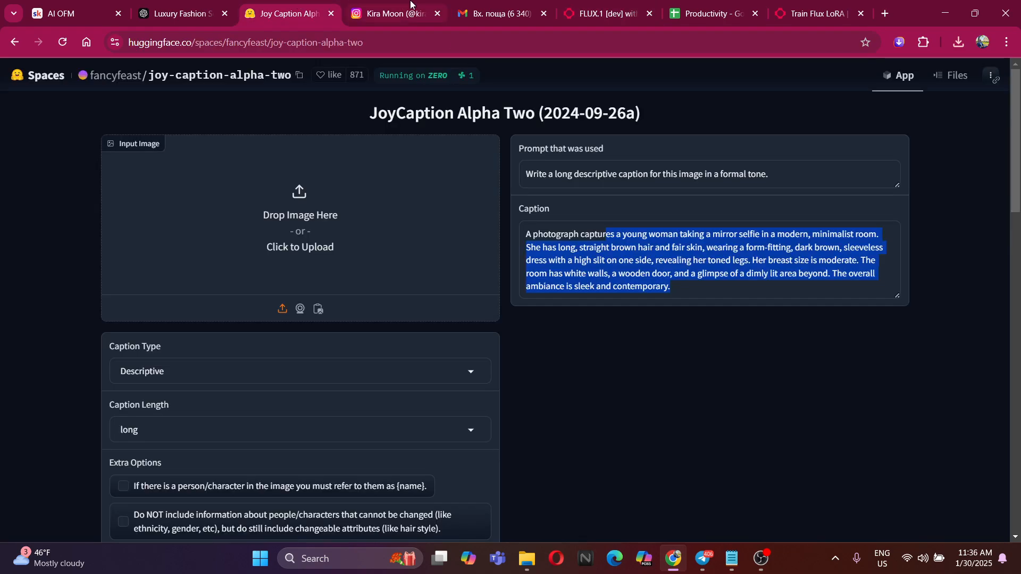
left_click(412, 6)
left_click(166, 7)
scroll(531, 403, "down", 2)
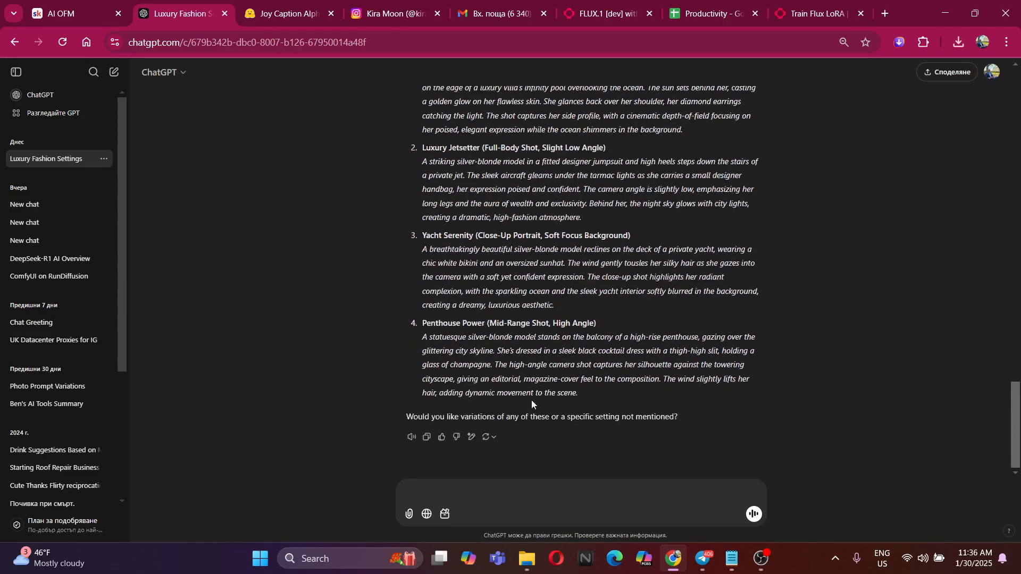
Begin a message: "Chat, please take this prompt and give me the same model type (Blonde, beautiful, real looking, designer dressed)"
left_click(492, 496)
type("C")
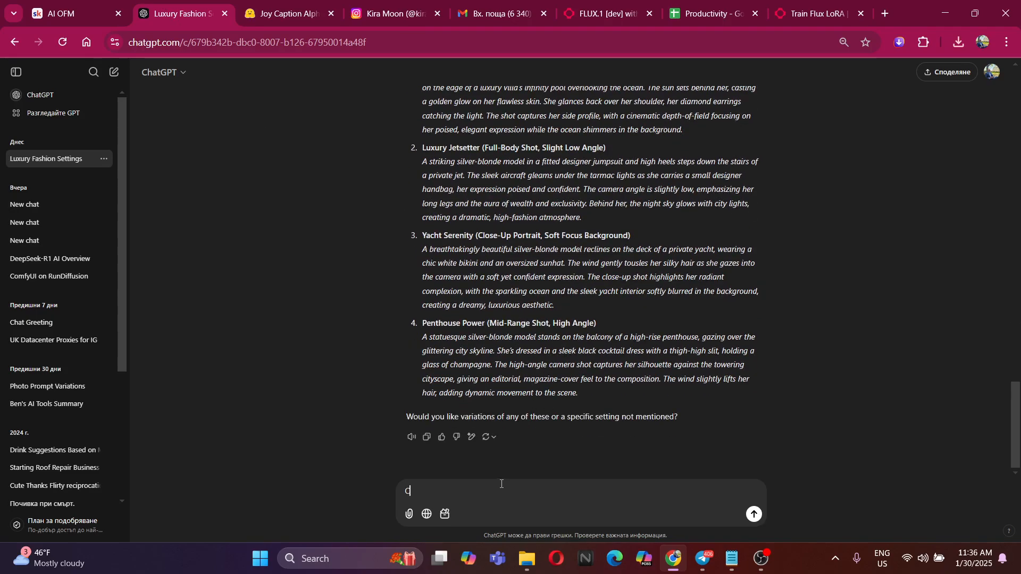
type("hat, please take ")
type("this prompt and giv")
type("e me si")
key("BackSpace")
type("the same model ")
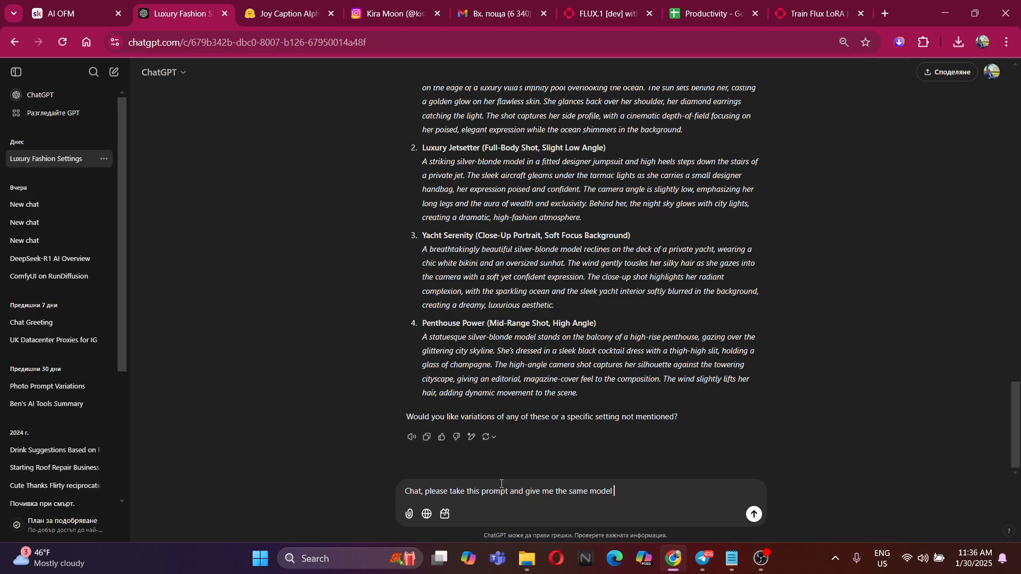
type("type (Blonde, be")
type("ful, real lookin")
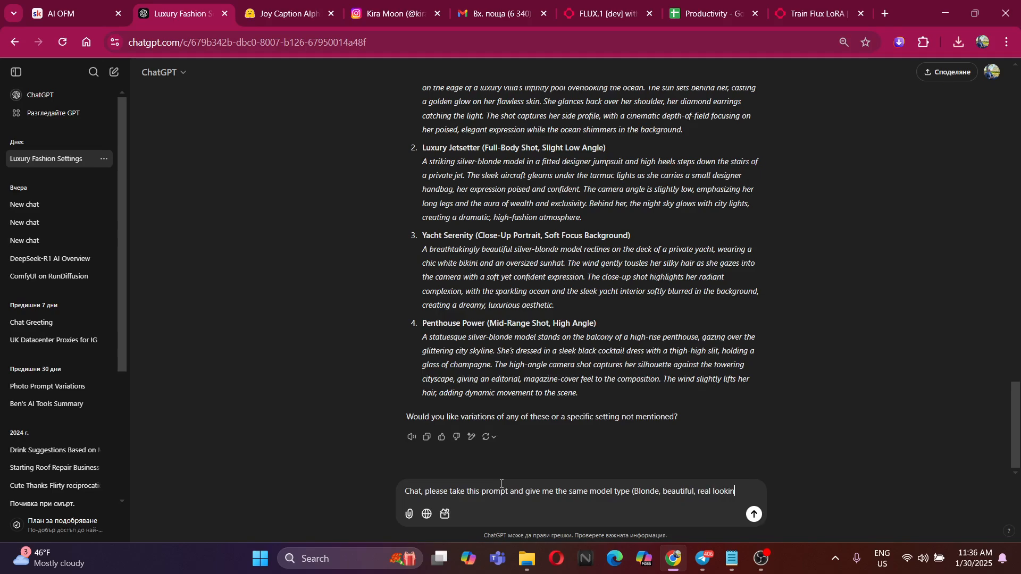
type("g, designer ")
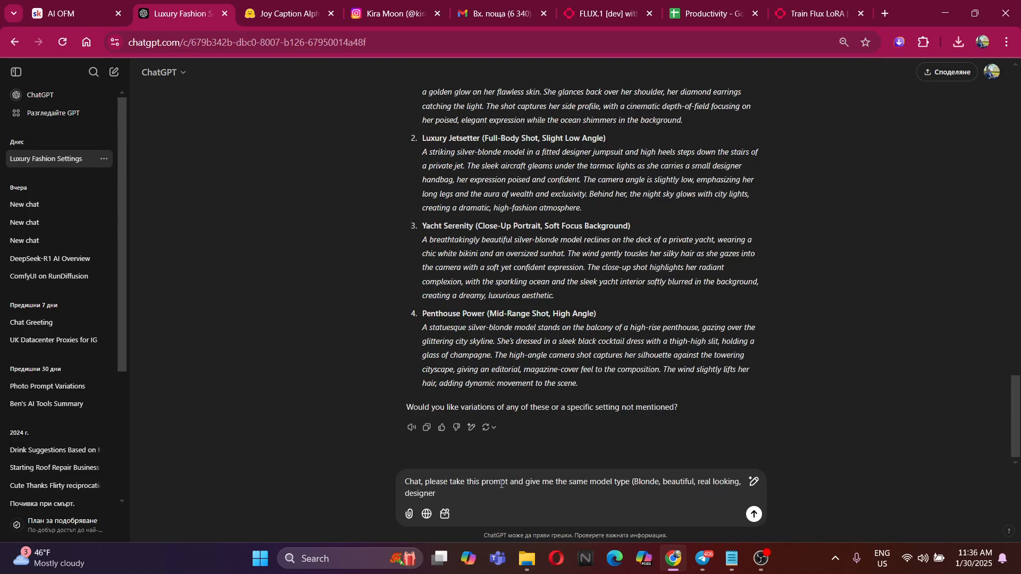
type("dressed")
type(")")
type(" but wit")
Finish the message with "but in a different situation, background, and style:", add the copied staircase prompt on a new line, and send it
key("BackSpace")
key("BackSpace")
type("a different situation, backroung")
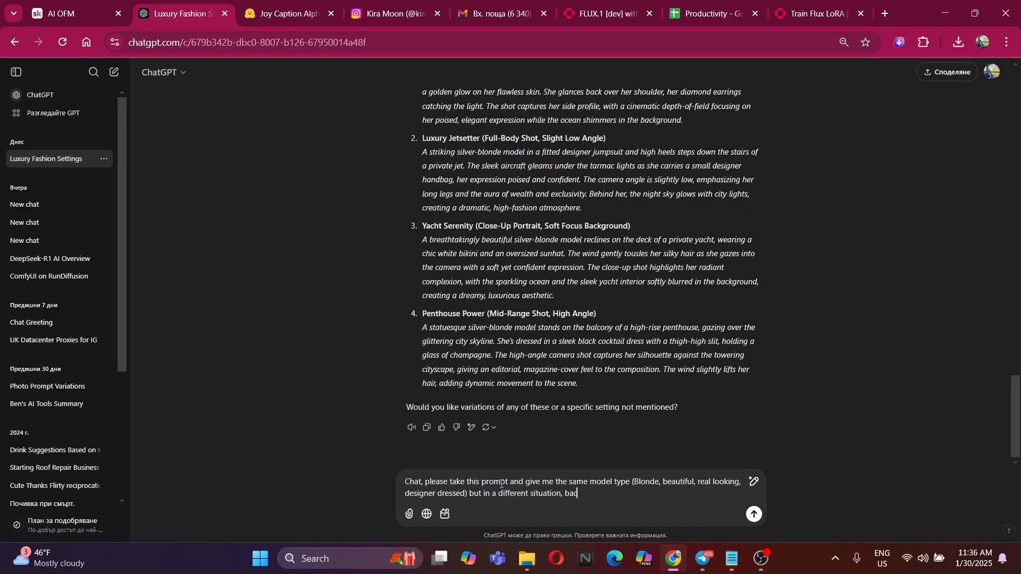
key("BackSpace")
key("BackSpace")
key("BackSpace")
key("BackSpace")
type("kground, and style:")
key("shift+Return")
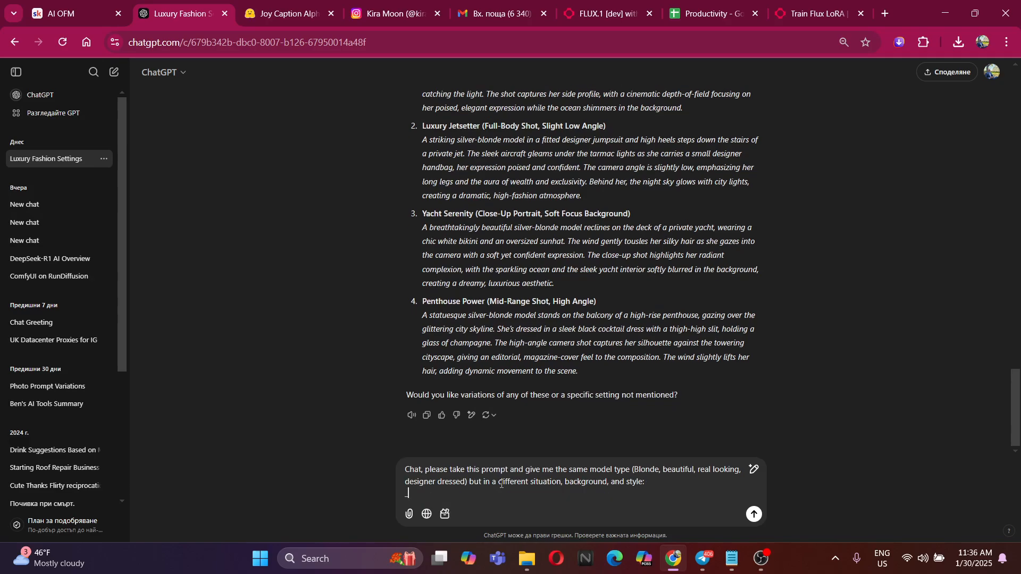
type("- A striking silver-blonde model in a fitted designer jumpsuit and high heels steps down the stairs of a luxury hotel. she is small in size, compared to the stairroom. The backround gleams under the tarmac lights as she carries a small designer handbag, her expression poised and confident. The camera angle is slightly low, emphasizing her long legs and the aura of wealth and exclusivity. Behind her, the day light is shining, creating a dramatic, high-fashion atmosphere.")
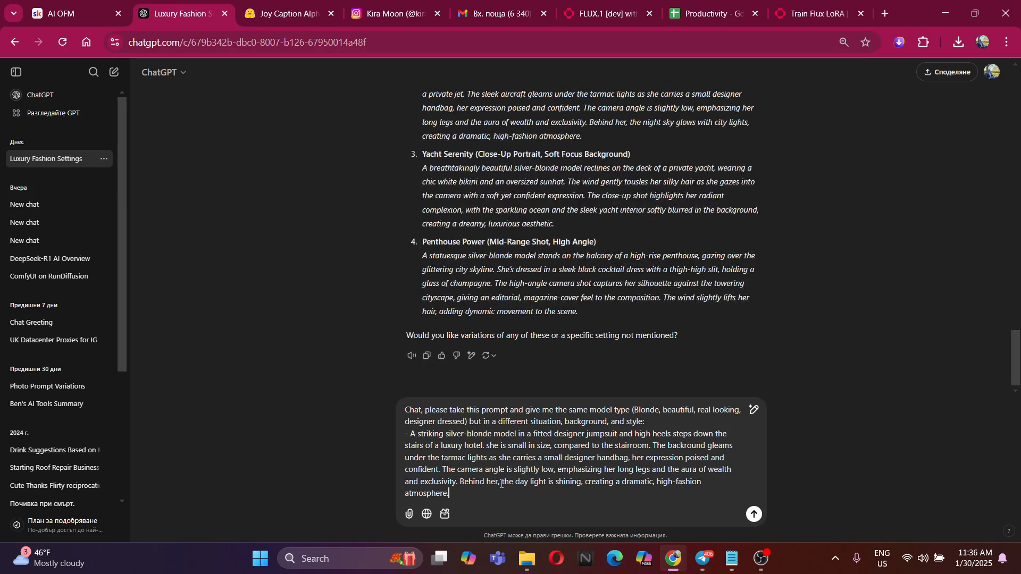
key("Return")
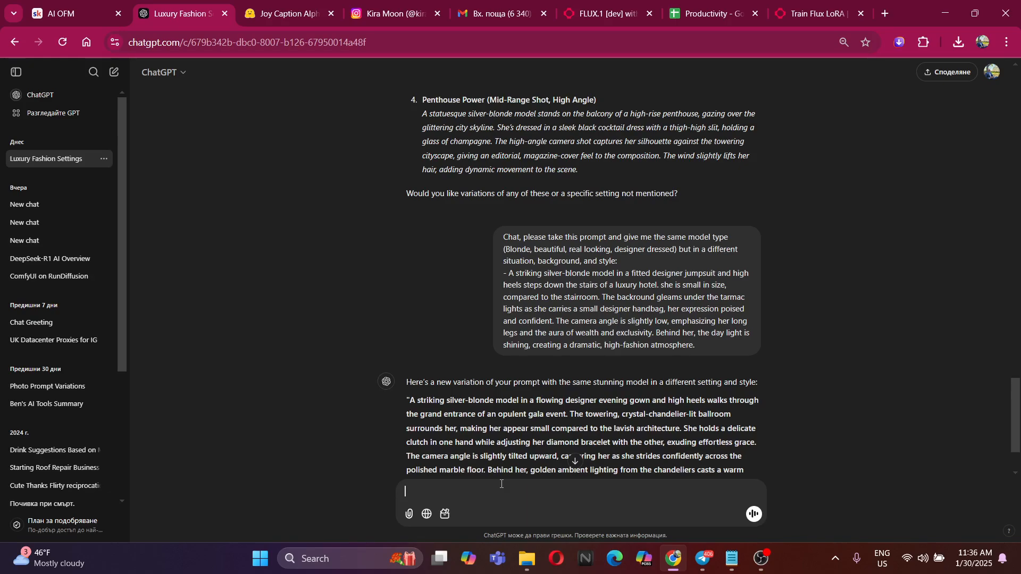
Select the entire gala-entrance prompt in ChatGPT's reply, without the surrounding quotation marks
scroll(510, 452, "down", 2)
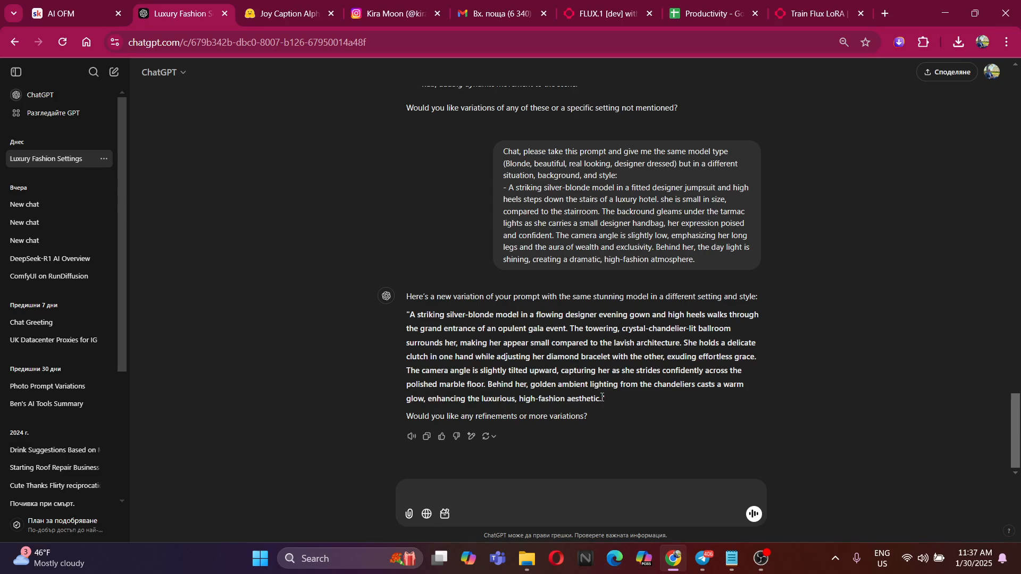
left_click_drag(602, 397, 412, 318)
key("ctrl+c")
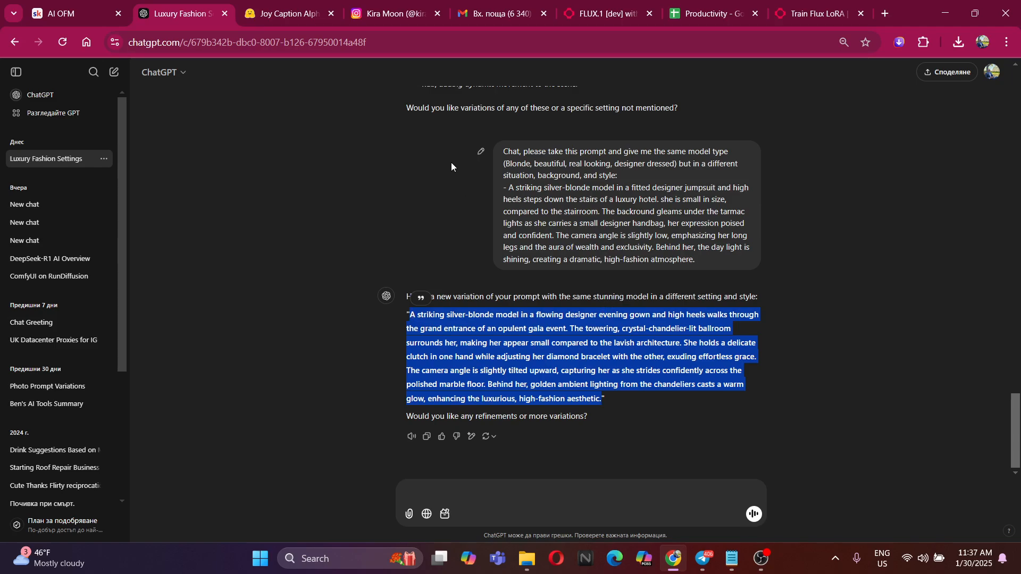
Try to replace the staircase prompt on the flux-lora page with the gala-entrance text
left_click(497, 12)
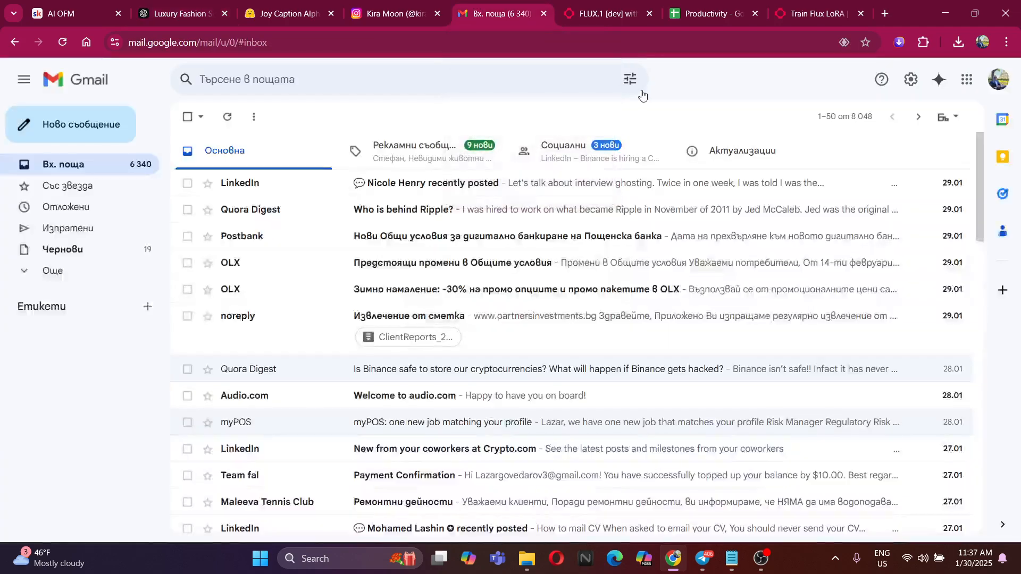
left_click(635, 6)
key("BackSpace")
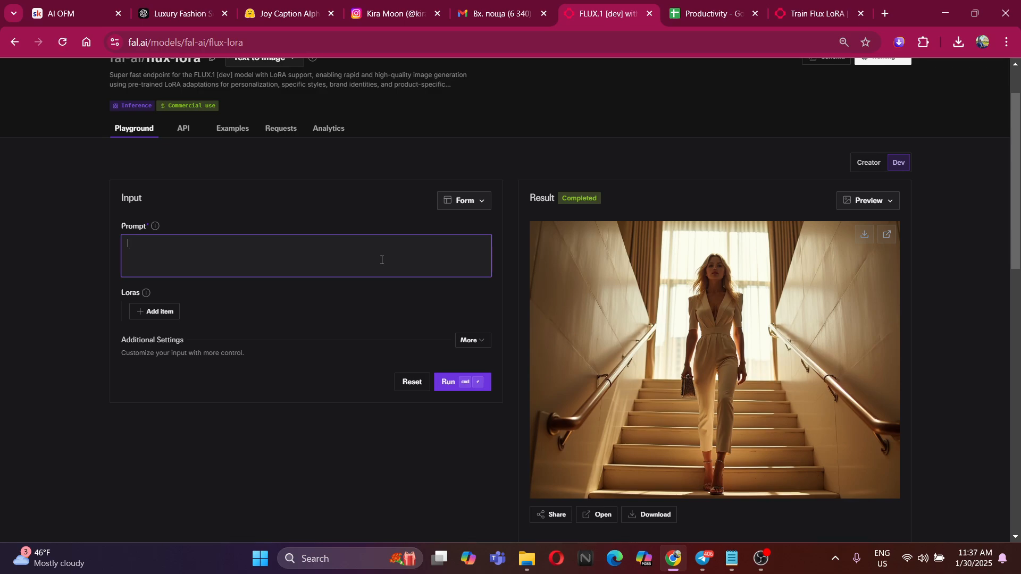
key("ctrl+z")
left_click(383, 261)
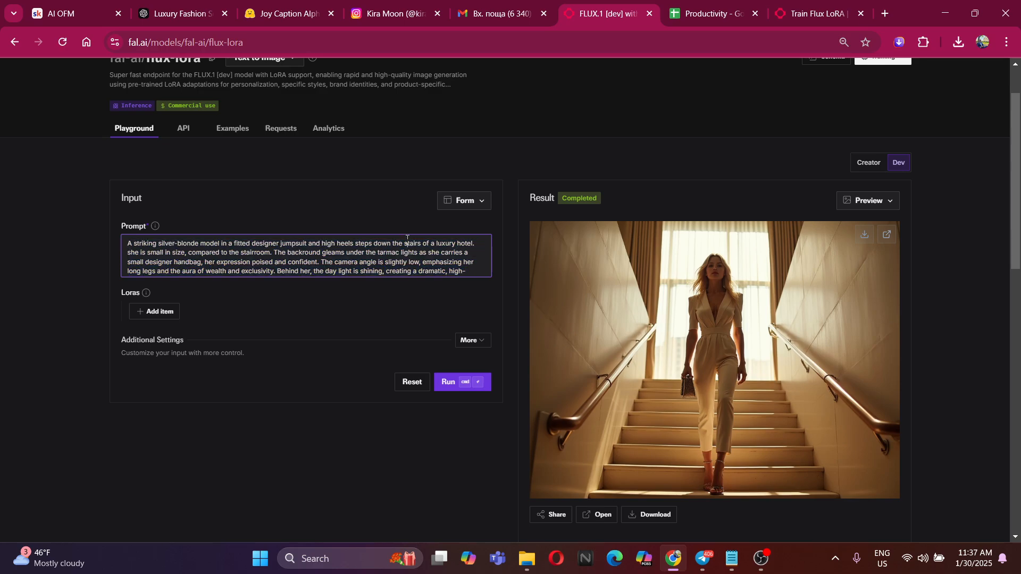
scroll(448, 259, "down", 1)
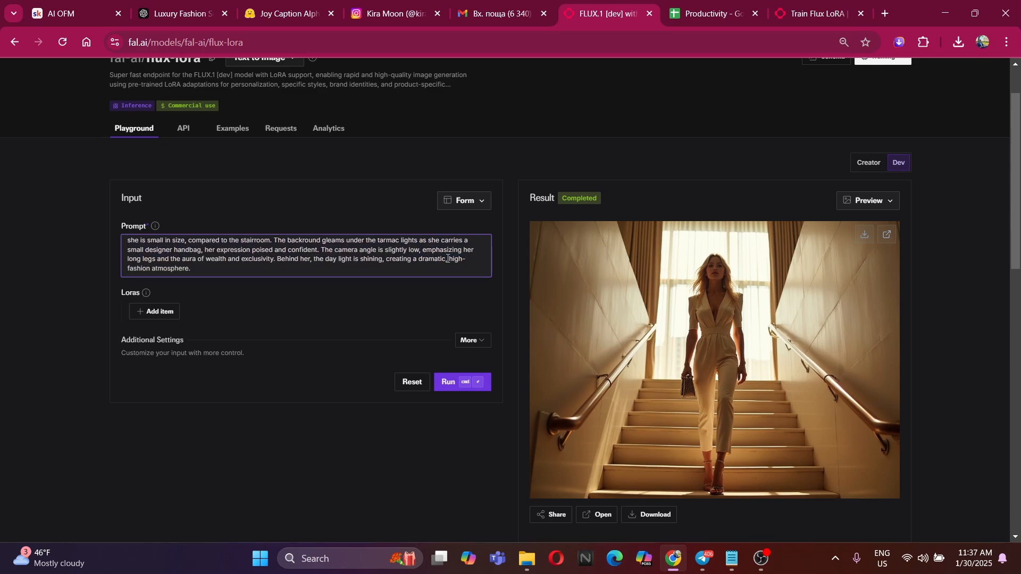
key("ctrl+a")
left_click(331, 257)
scroll(331, 257, "down", 1)
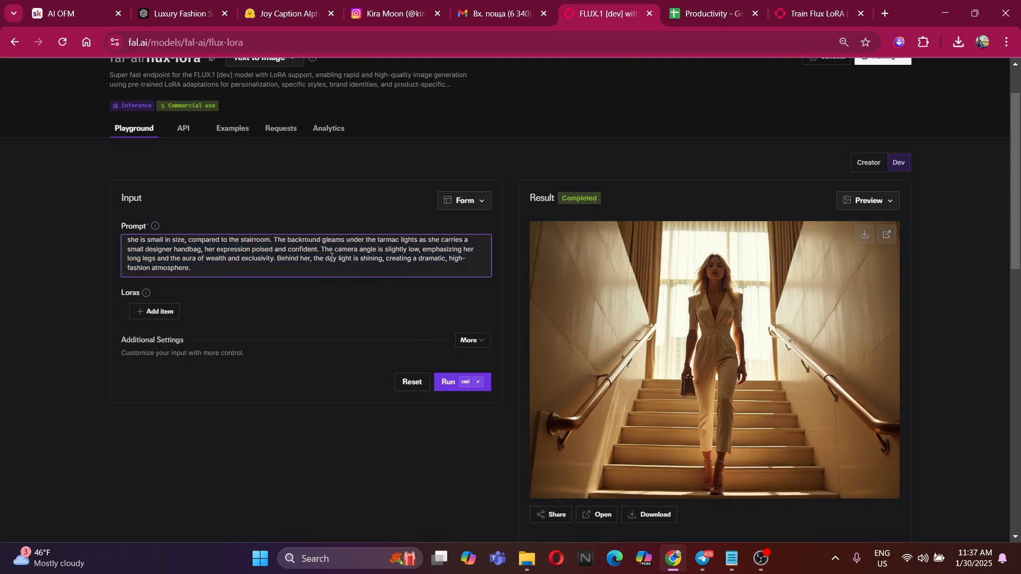
key("ctrl+a")
left_click(222, 267)
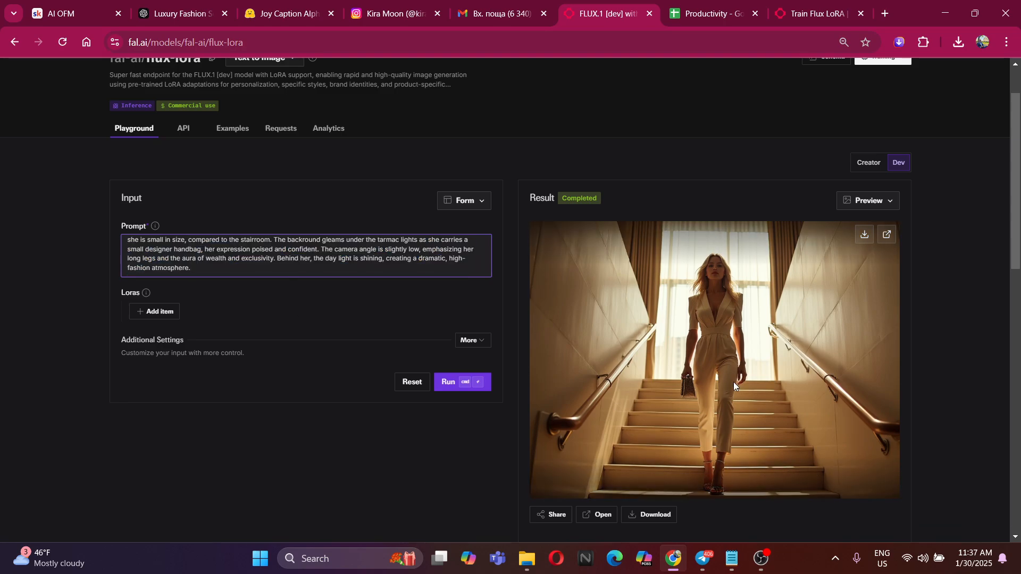
Paste the clipboard text into an empty line of the GOAL note in Notepad to check it, and return to the browser
key("alt+Tab")
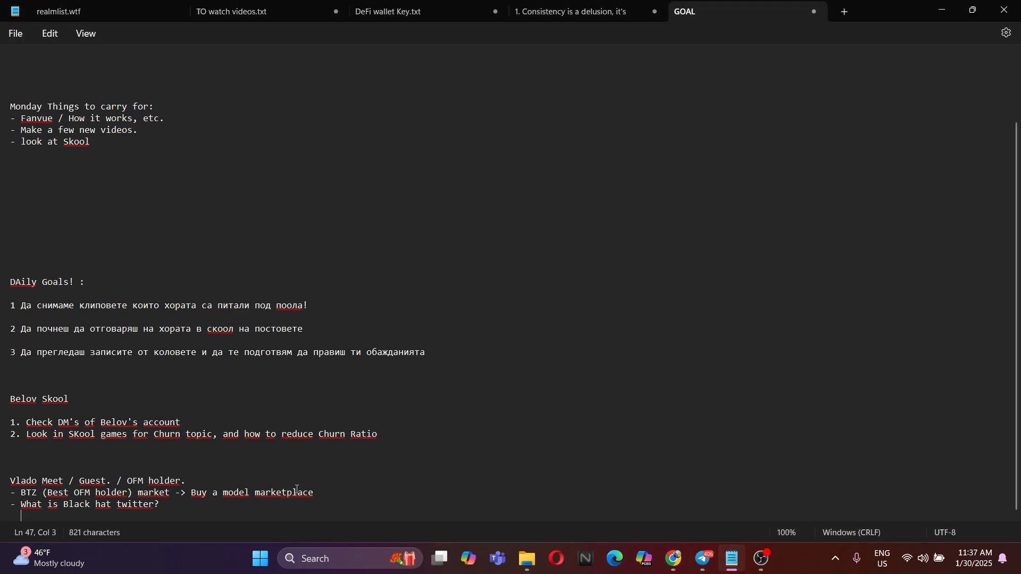
scroll(203, 245, "up", 3)
left_click(74, 270)
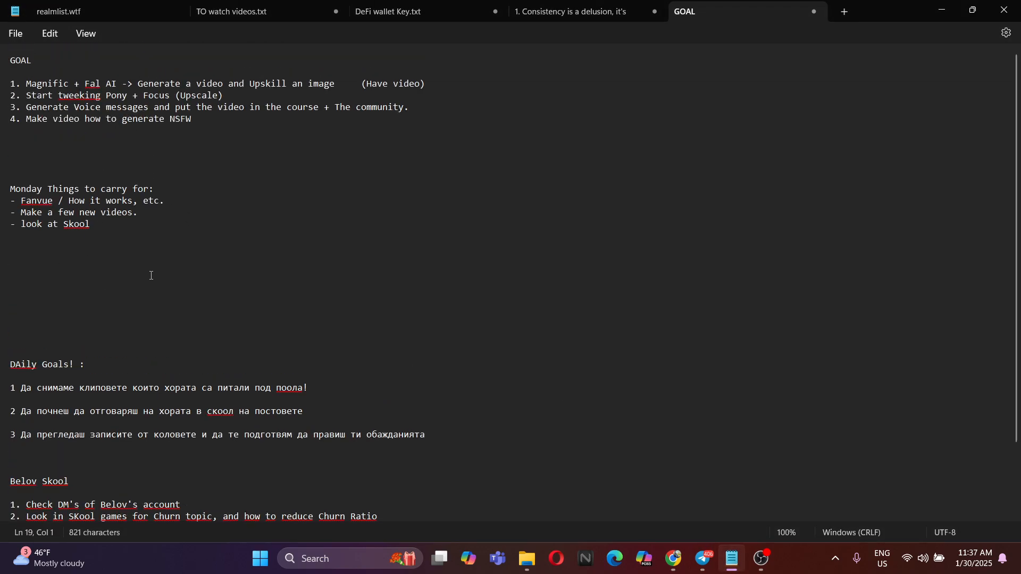
key("ctrl+v")
key("alt+Tab")
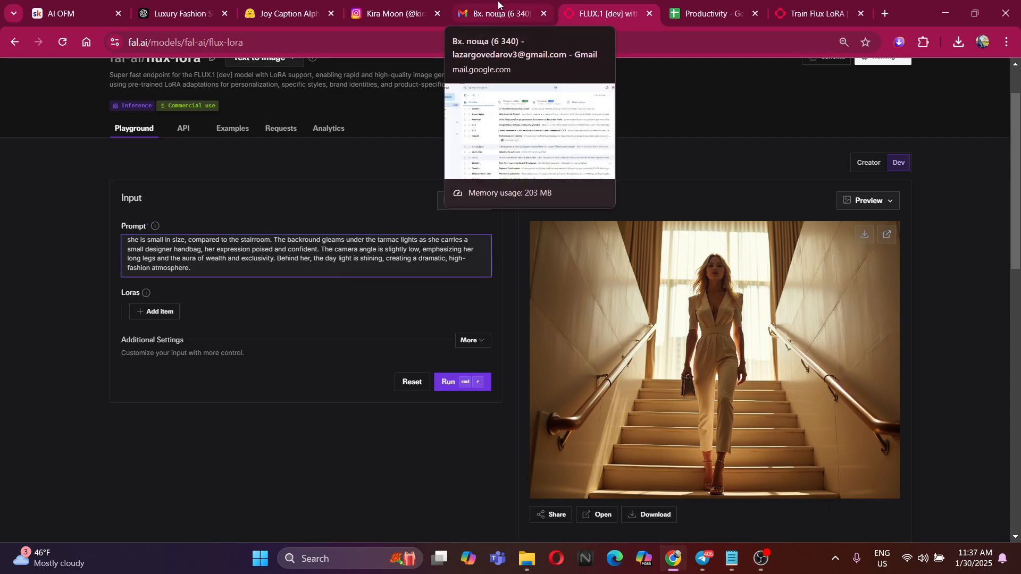
Go back to the ChatGPT conversation and copy the selected gala-entrance prompt
left_click(287, 11)
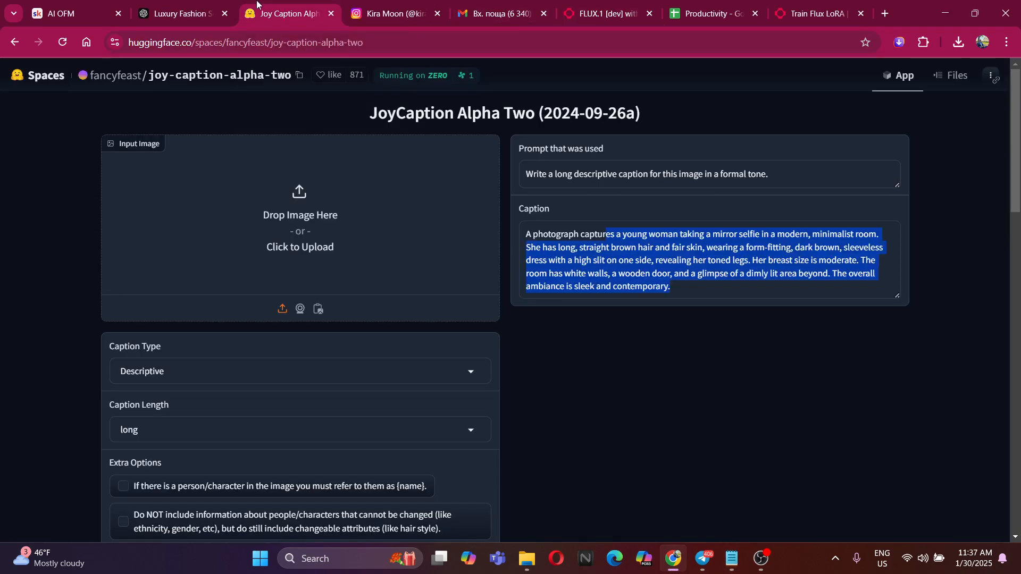
left_click(188, 3)
right_click(576, 335)
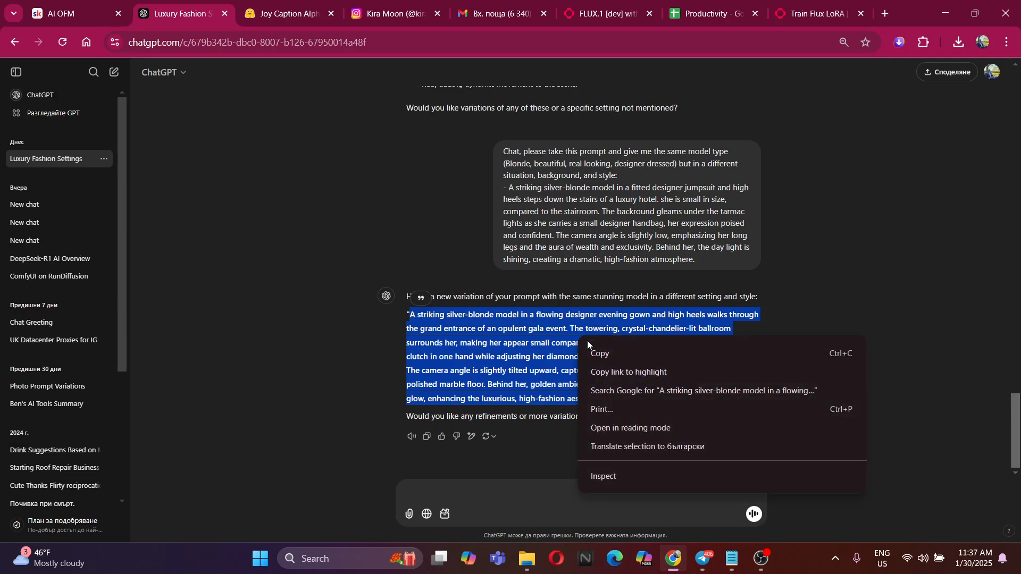
left_click(611, 355)
Replace the whole prompt on the flux-lora page with the copied gala-entrance prompt
key("ctrl+Tab")
key("ctrl+Tab")
key("ctrl+Tab")
key("ctrl+Tab")
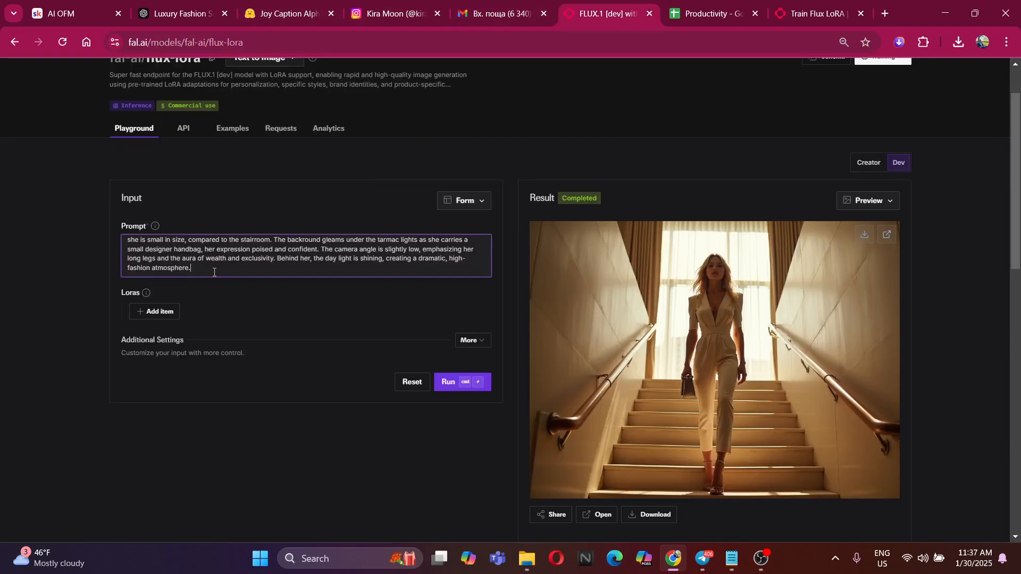
key("ctrl+a")
key("ctrl+v")
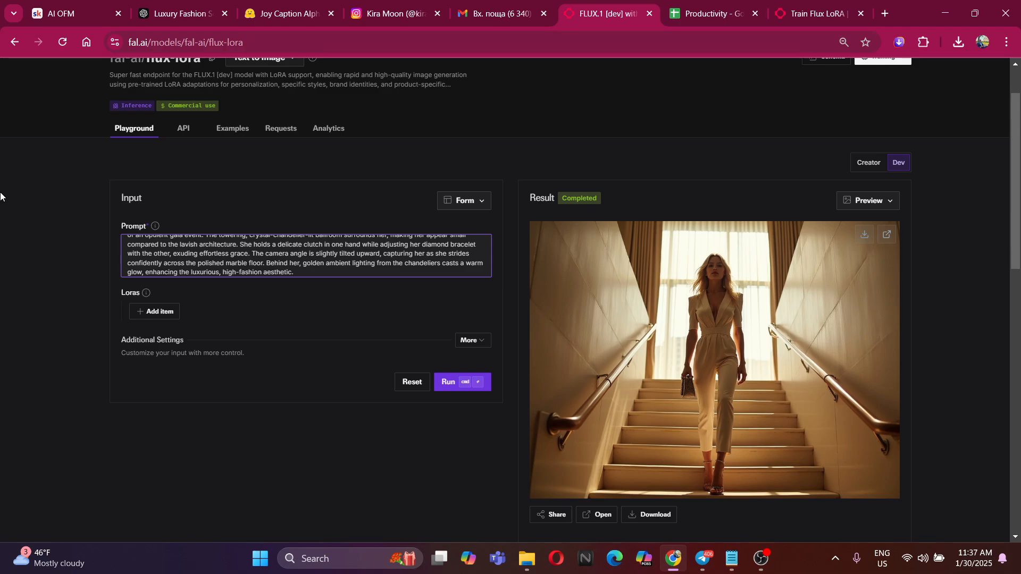
scroll(344, 266, "up", 2)
scroll(320, 325, "up", 2)
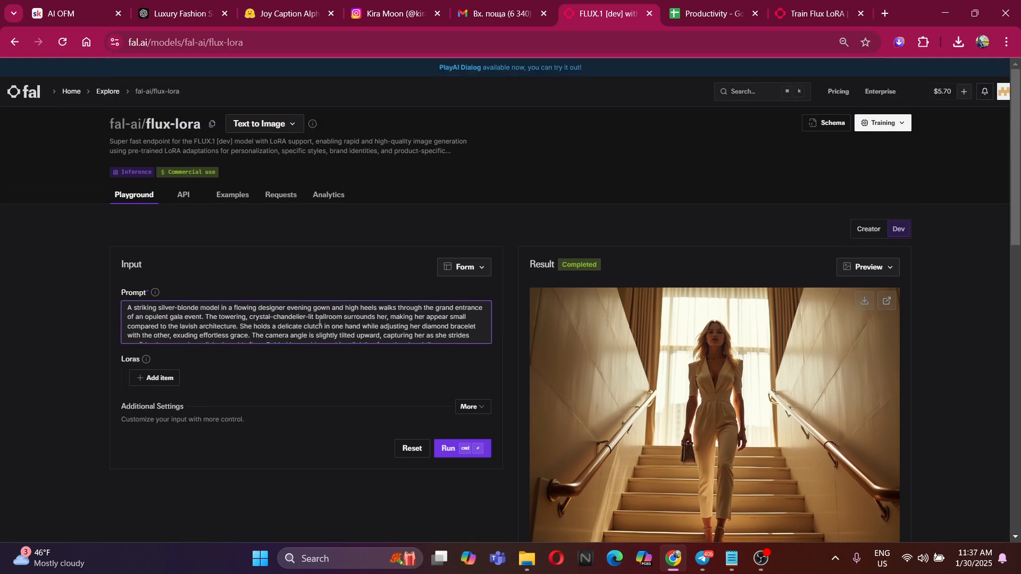
Generate the image from the gala-entrance prompt on the flux-lora page
left_click(446, 449)
scroll(404, 319, "down", 2)
scroll(562, 366, "down", 3)
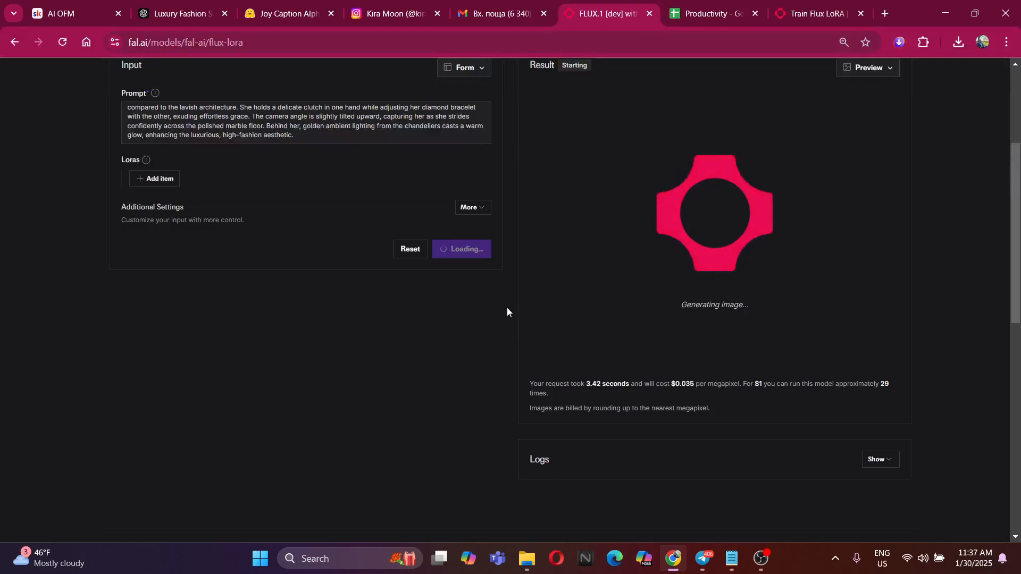
scroll(484, 244, "up", 4)
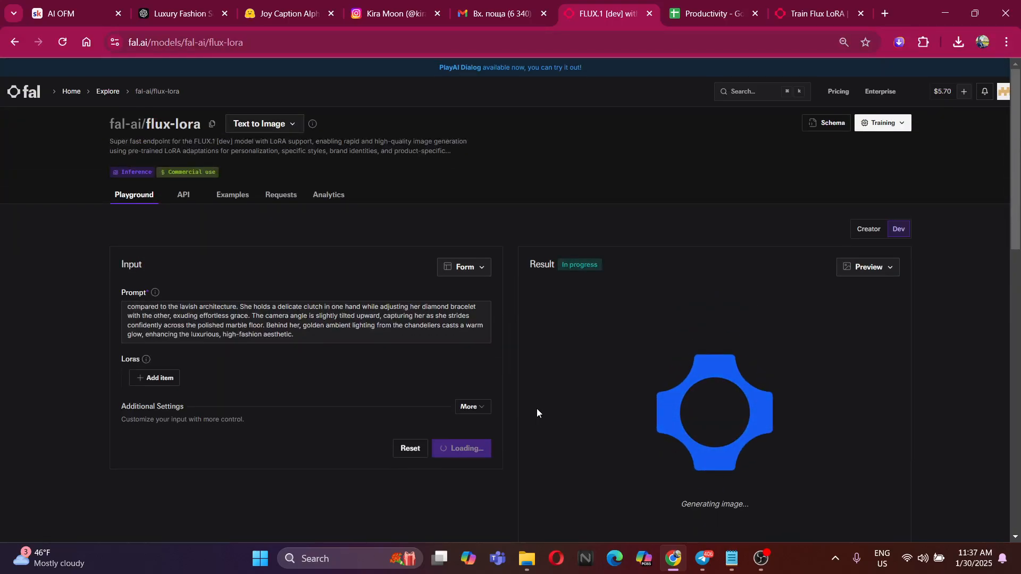
Switch to Notepad and start a new note headed "Ready Ref Prompt"
left_click(732, 558)
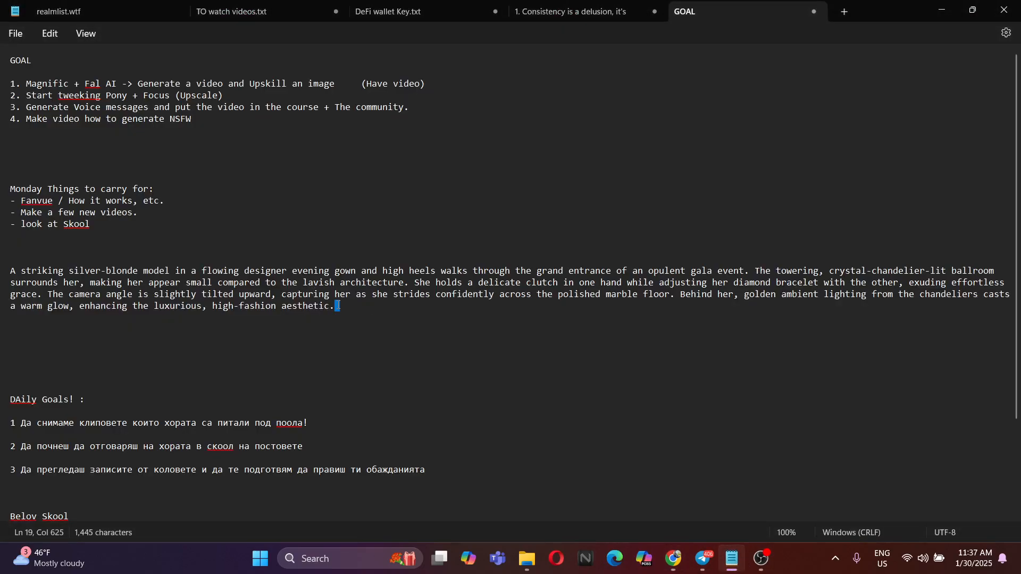
left_click_drag(337, 306, 6, 273)
left_click(424, 317)
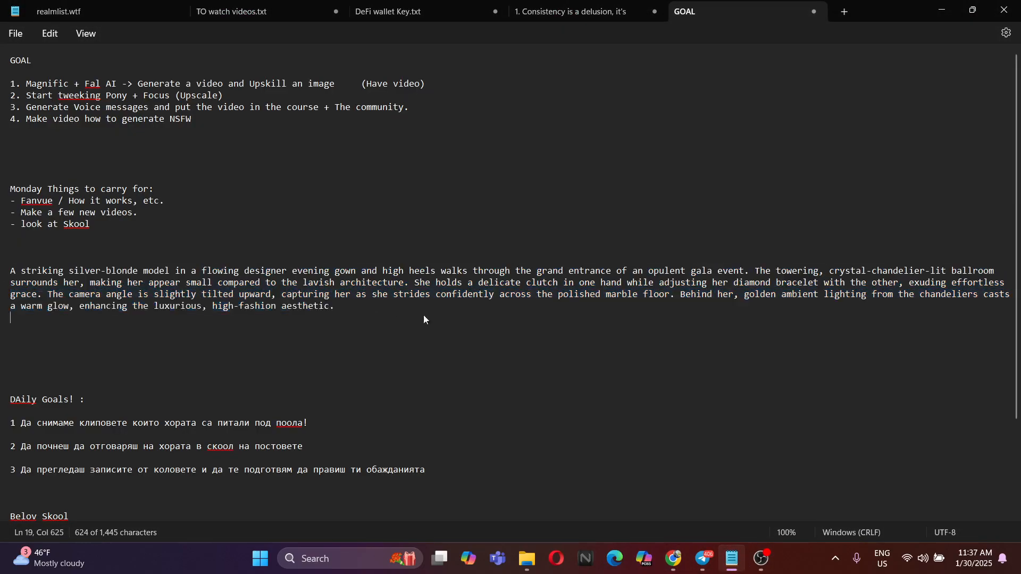
left_click(737, 565)
left_click(733, 559)
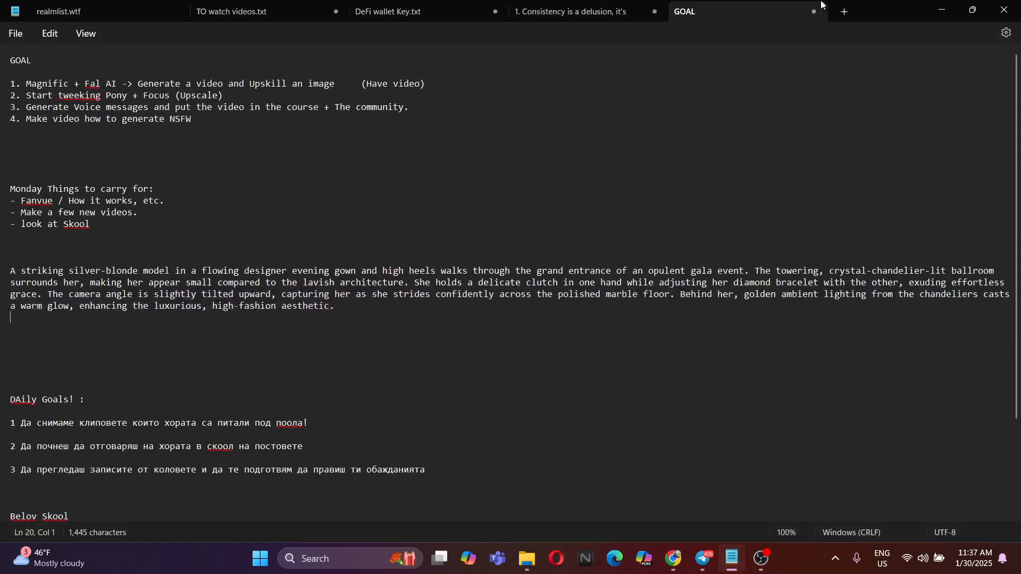
left_click(845, 12)
type("Rea")
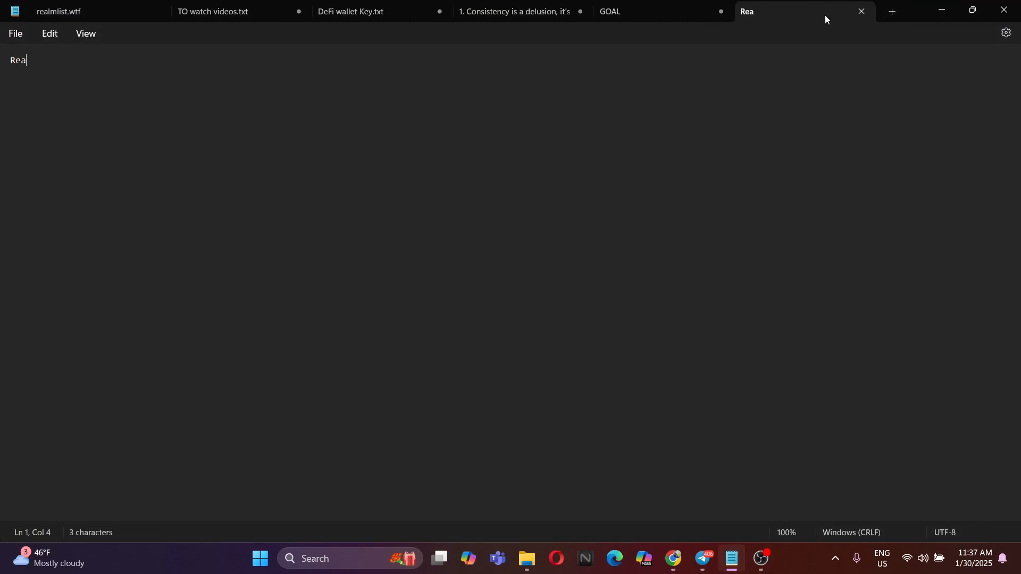
type("dy Ref Pr")
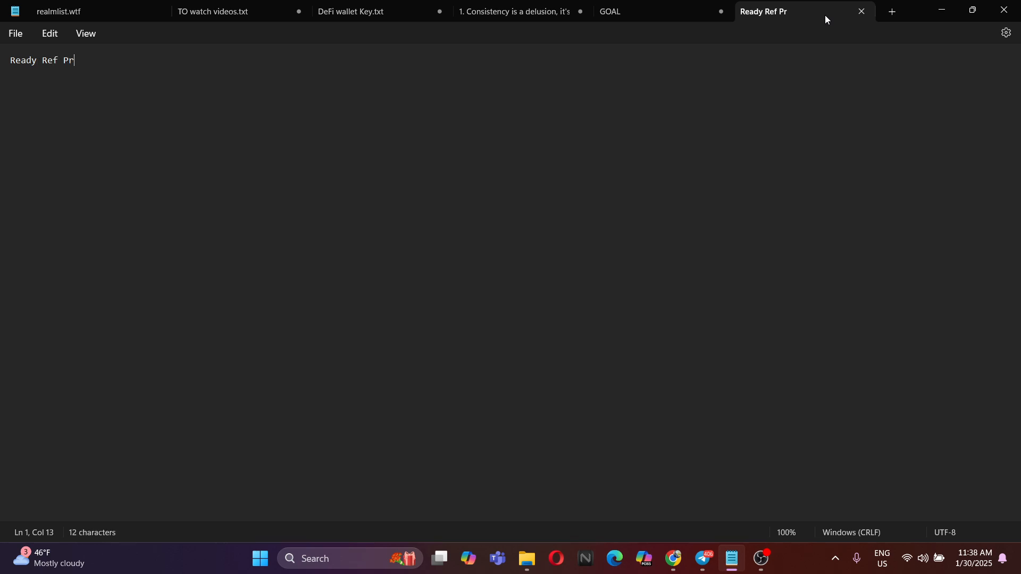
type("ompts")
key("BackSpace")
key("Return")
Copy the gala-entrance prompt from the GOAL note into the Ready Ref Prompt note below its heading
key("alt+Tab")
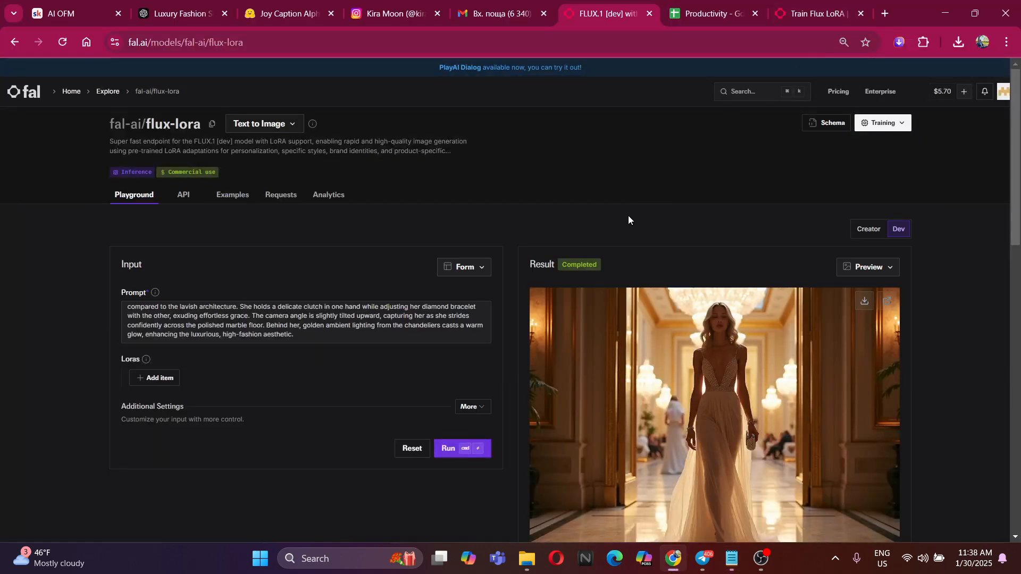
key("alt+Tab")
left_click(624, 5)
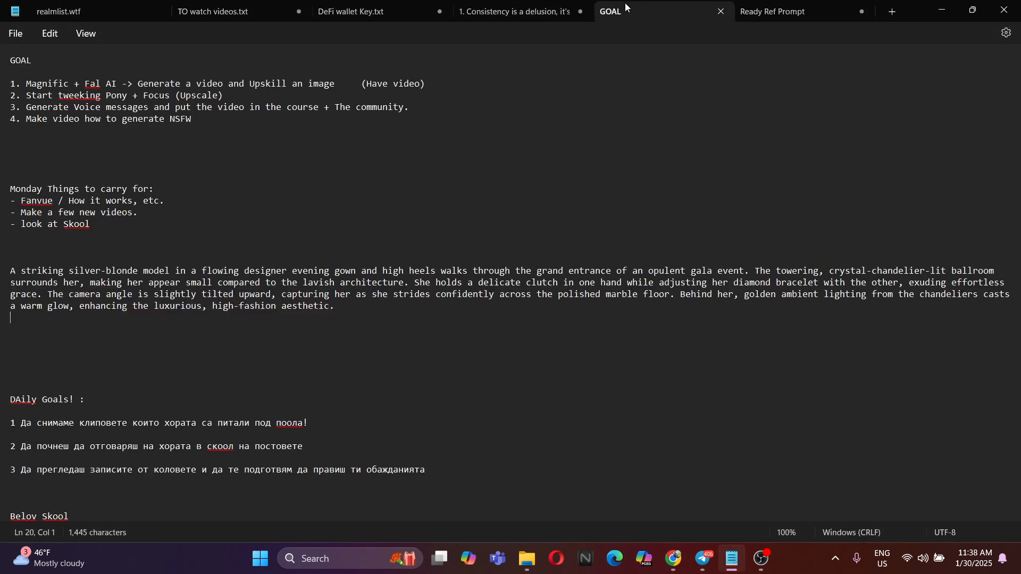
left_click_drag(356, 310, 5, 272)
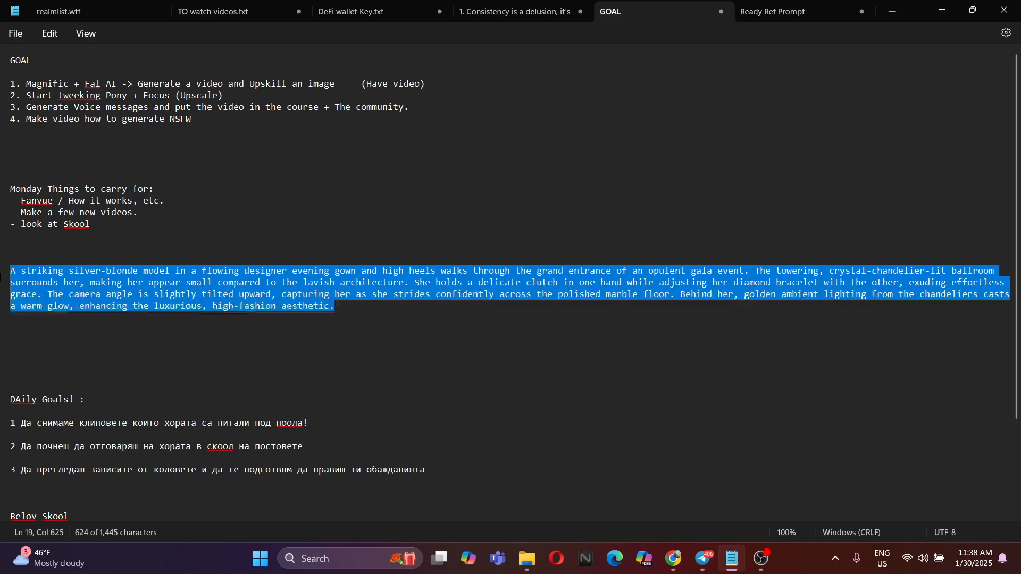
left_click(806, 12)
key("ctrl+v")
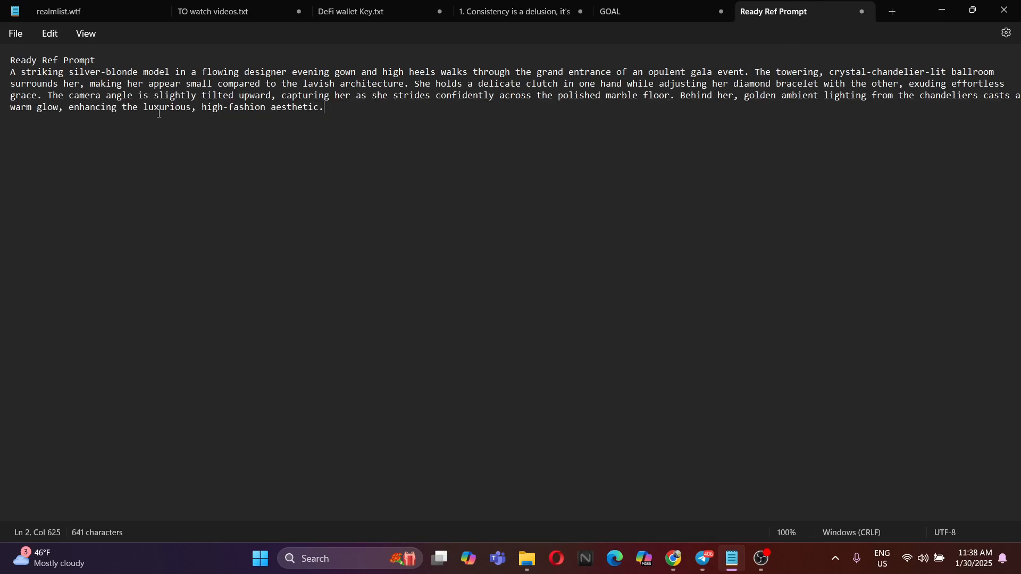
Add a colon to the "Ready Ref Prompt" heading and a blank line between it and the prompt
left_click(119, 62)
type(":")
key("Return")
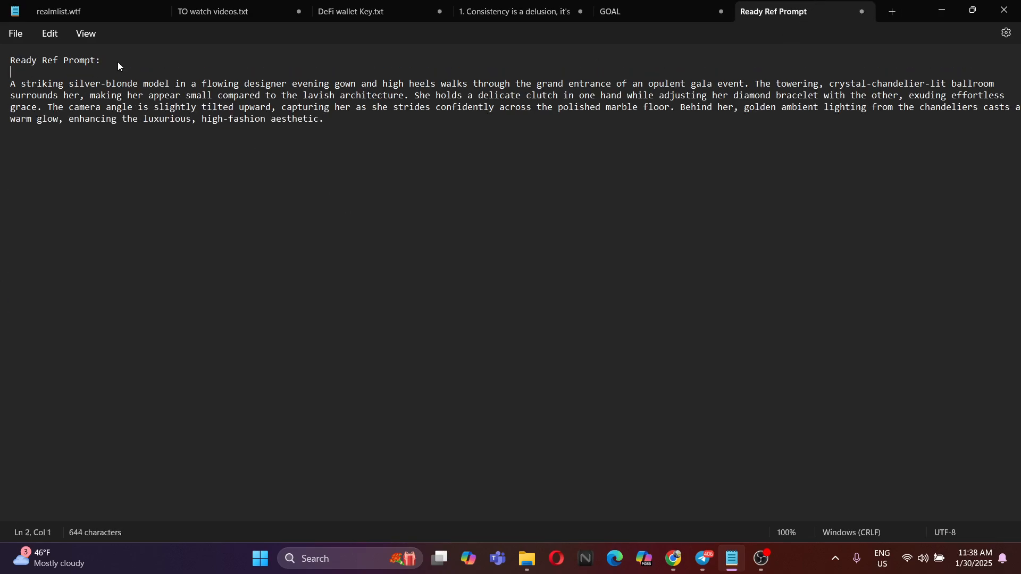
left_click(452, 219)
Return to the flux-lora page in the browser and examine the generated gala image beside its prompt
key("alt+Tab")
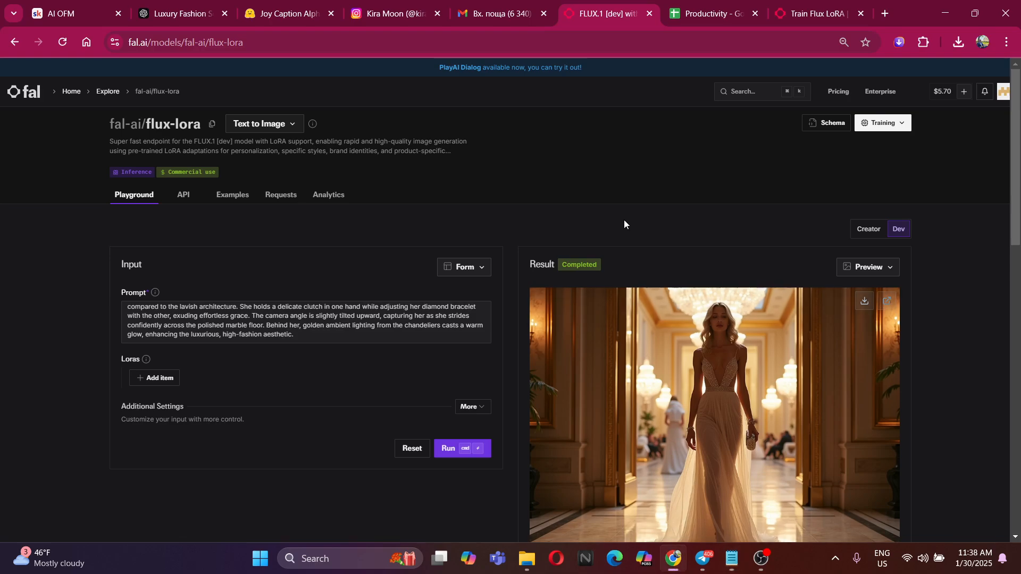
scroll(705, 286, "down", 2)
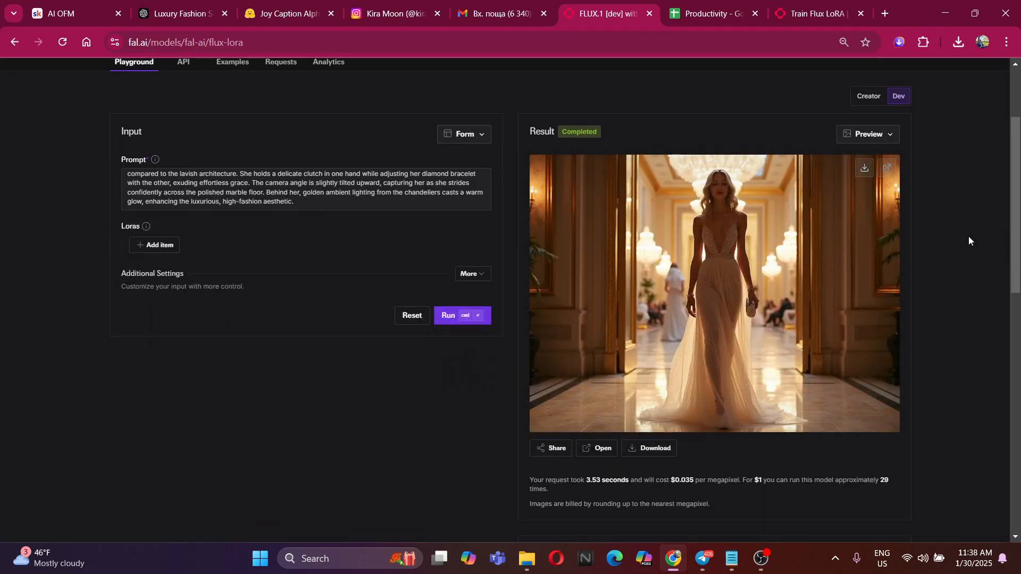
scroll(691, 253, "up", 2)
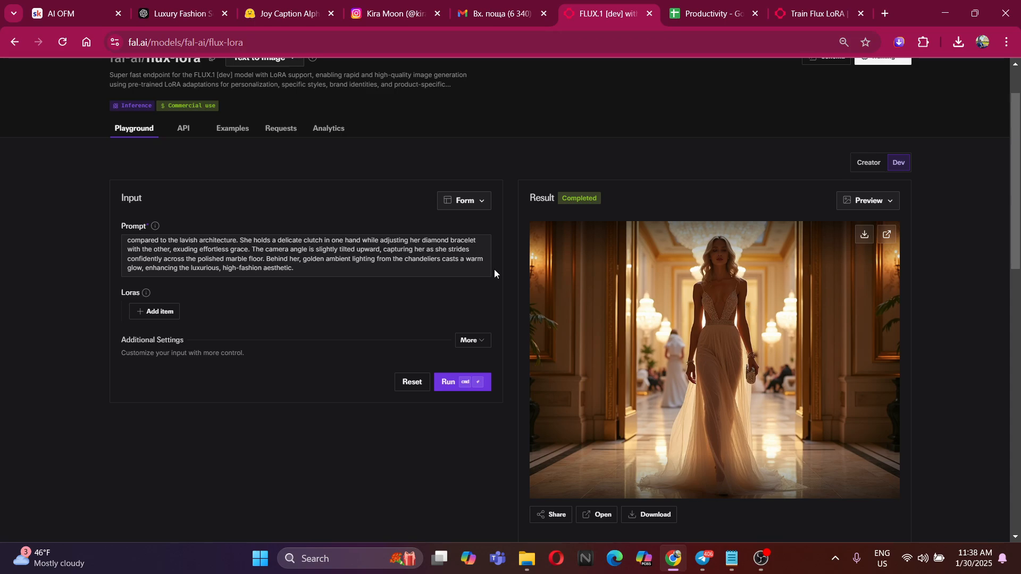
scroll(341, 258, "up", 2)
scroll(341, 258, "down", 2)
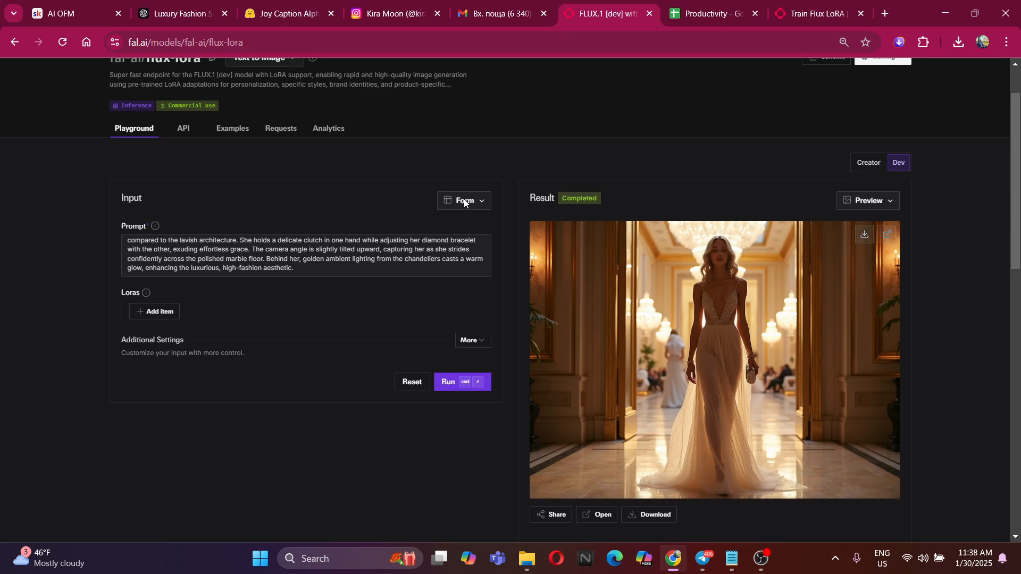
Close the Train Flux LoRA page and keep the flux-lora playground open
left_click(808, 12)
left_click(657, 10)
left_click(861, 14)
Select the saved gala prompt in the Ready Ref Prompt note in Notepad and return to the flux-lora prompt in the browser
key("alt+Tab")
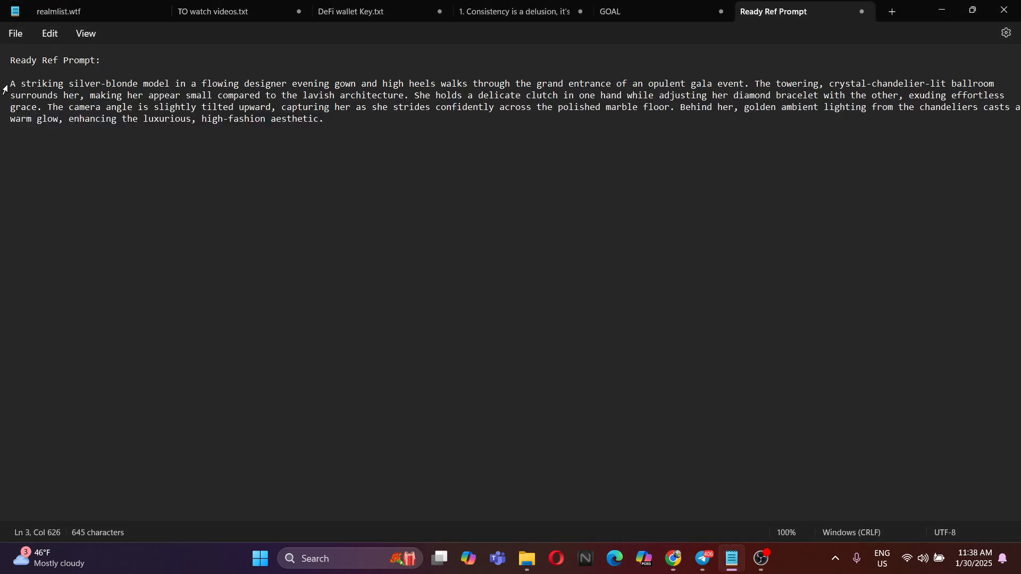
left_click_drag(13, 85, 332, 119)
key("alt+Tab")
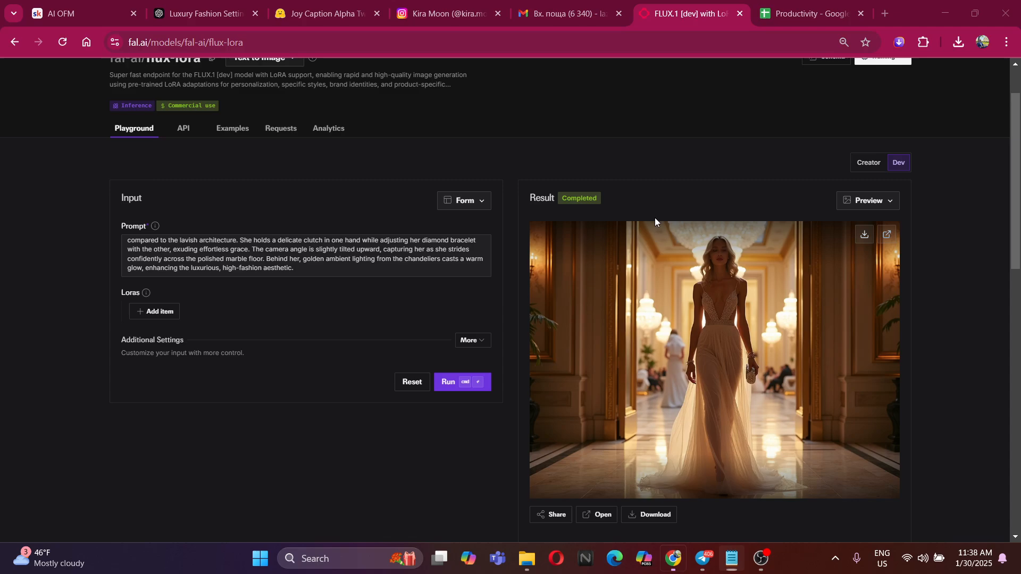
left_click(329, 261)
scroll(305, 255, "up", 3)
Send ChatGPT the request "Please give me a prompt of this model, which will show her in a different position, pose"
left_click(319, 13)
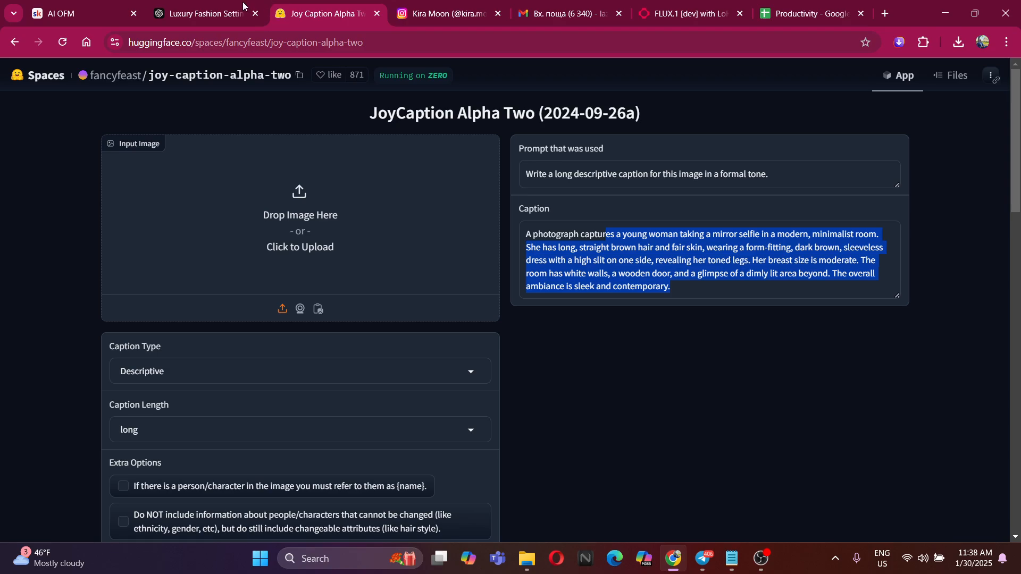
left_click(205, 13)
left_click(503, 500)
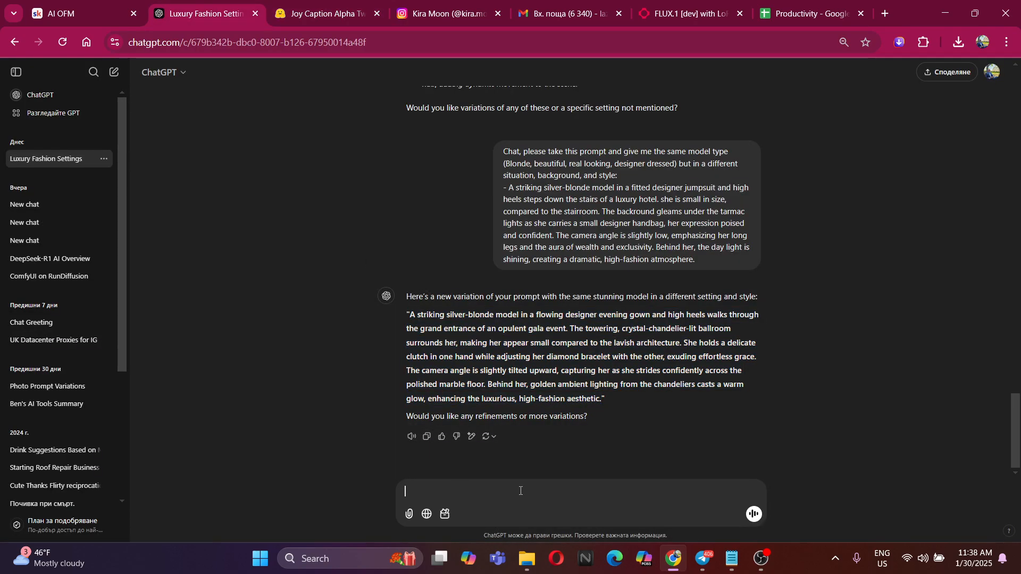
type("Please give me a prompt of this model, whi")
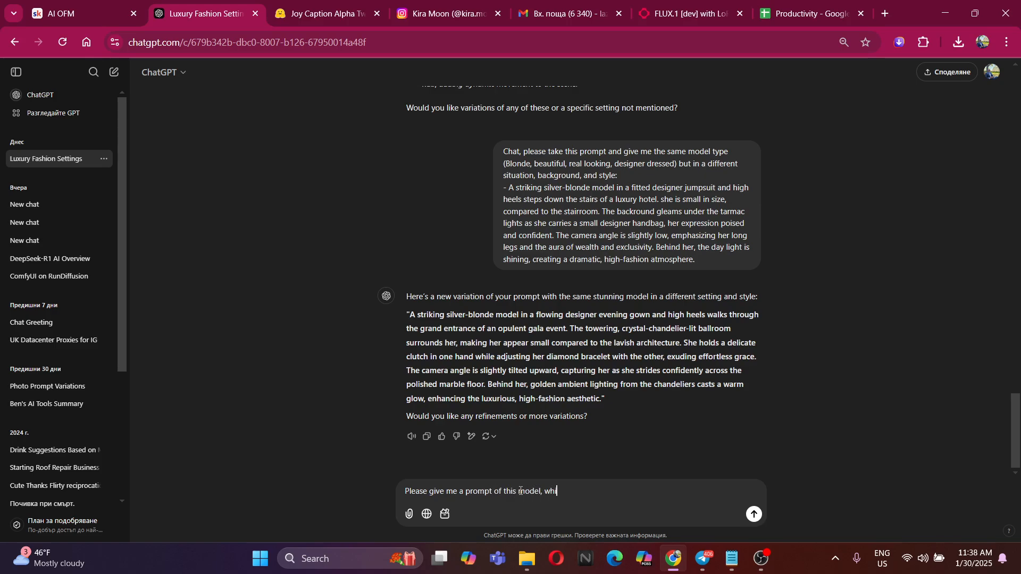
type("ch will show her in a different position")
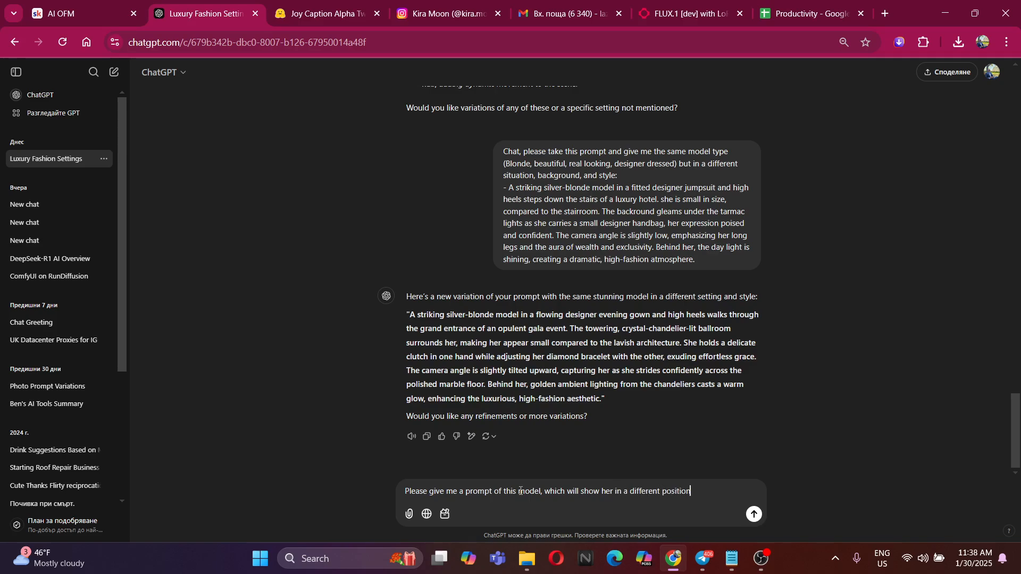
type(", pose")
key("Return")
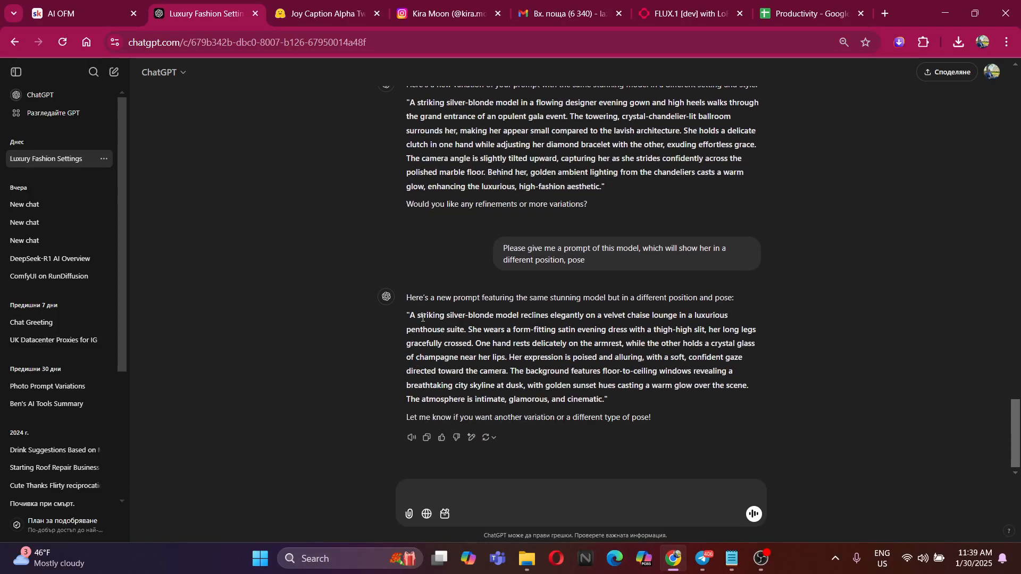
Copy the penthouse chaise-lounge prompt, without its quotation marks, from ChatGPT's reply and go back to the flux-lora page
left_click_drag(418, 318, 604, 400)
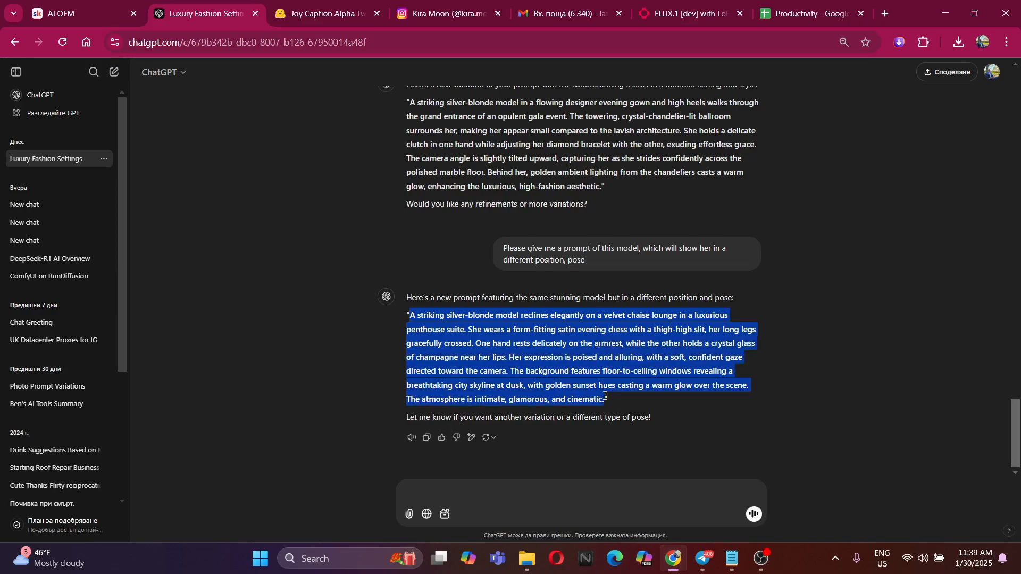
left_click(428, 7)
left_click(711, 7)
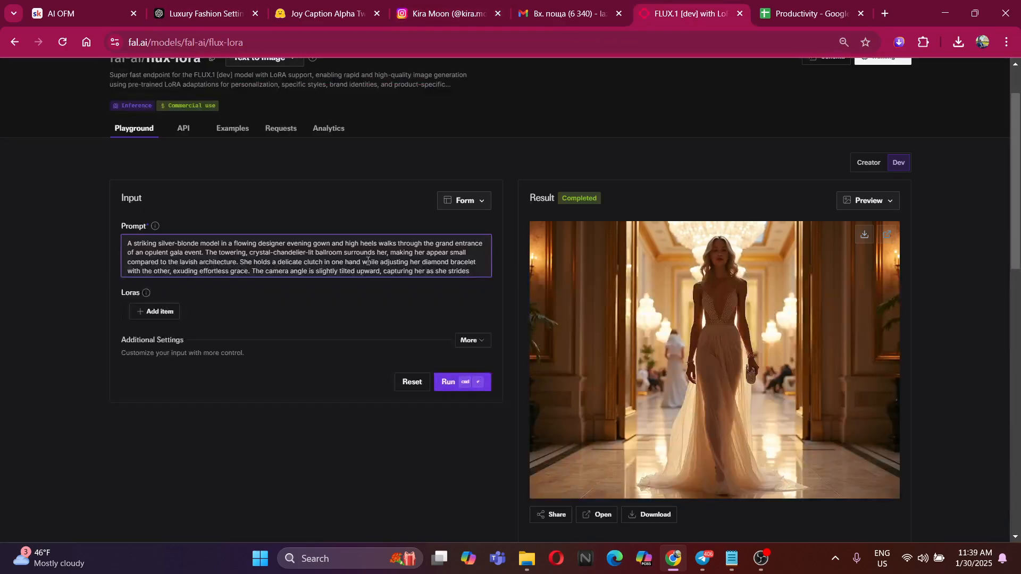
Replace the whole gala prompt with the copied penthouse chaise-lounge prompt and generate the image
scroll(460, 264, "down", 1)
key("ctrl+a")
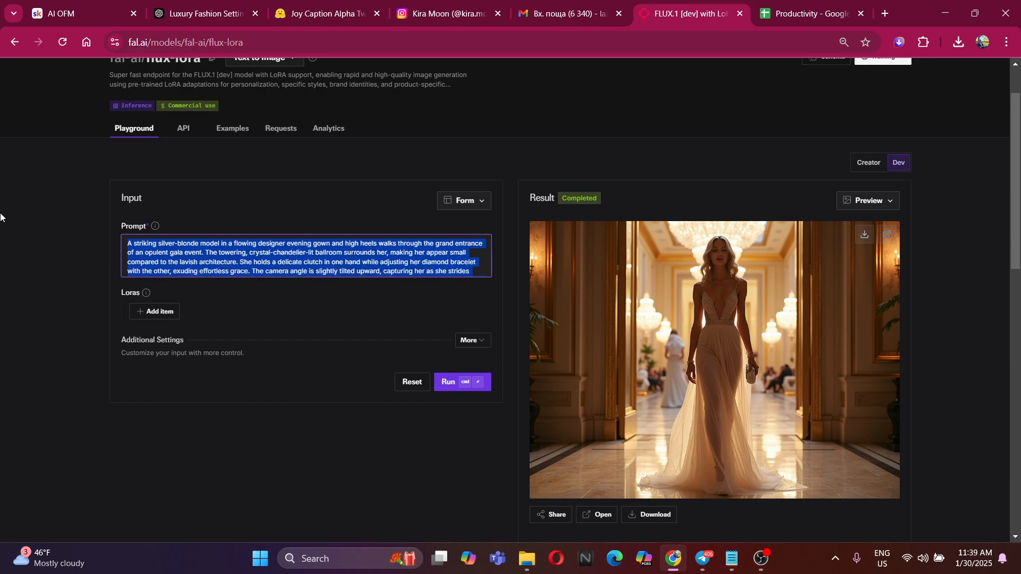
key("ctrl+v")
left_click(443, 380)
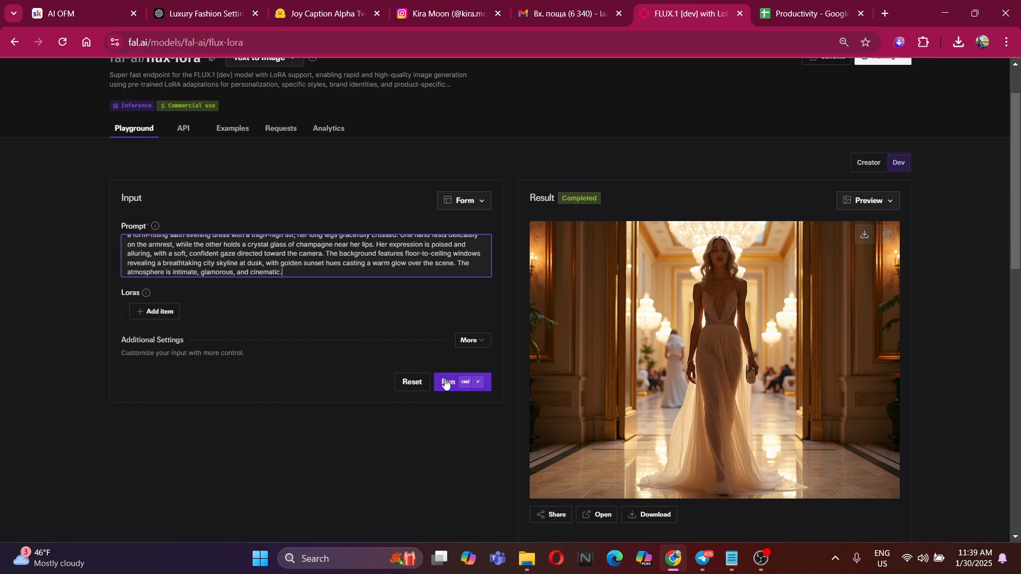
scroll(244, 254, "down", 1)
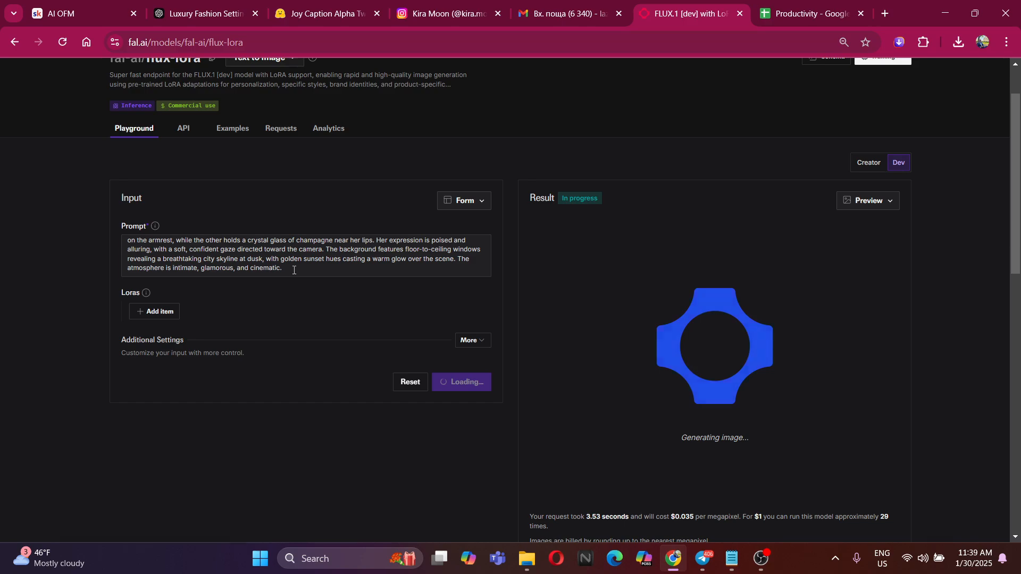
left_click_drag(293, 269, 382, 285)
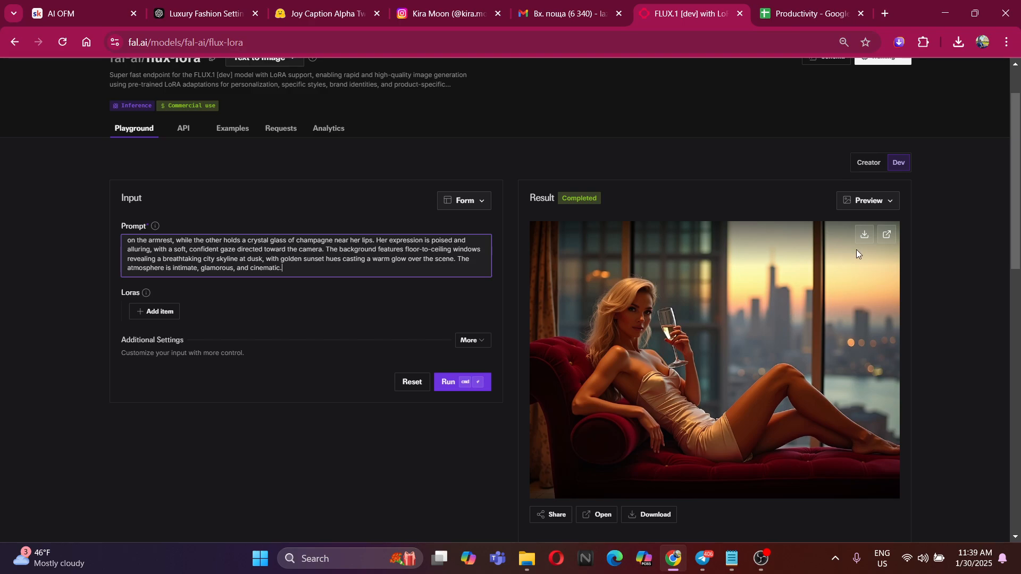
Download the generated penthouse image as a JPEG into the Alberine folder on the Desktop
left_click(863, 236)
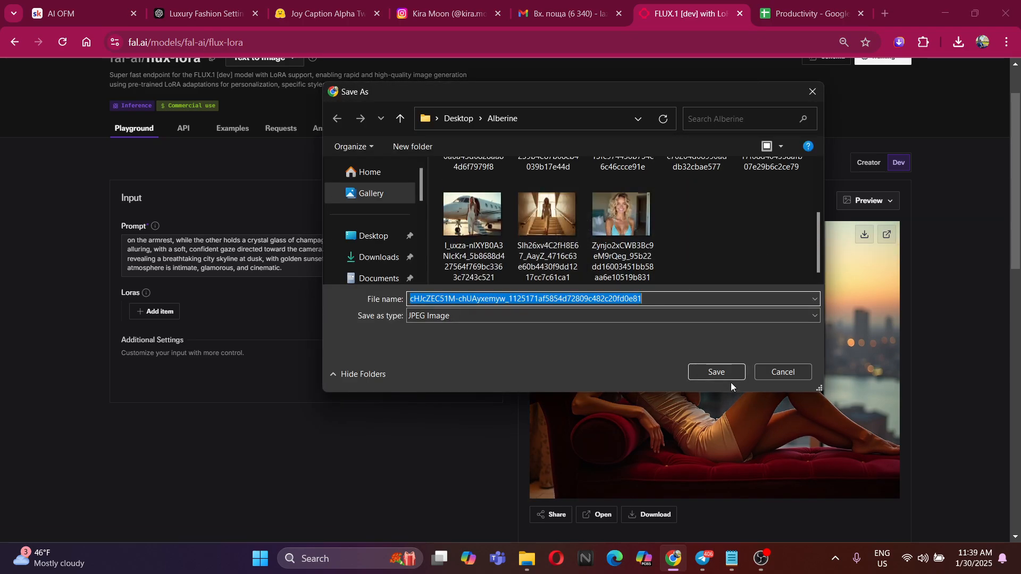
left_click(732, 373)
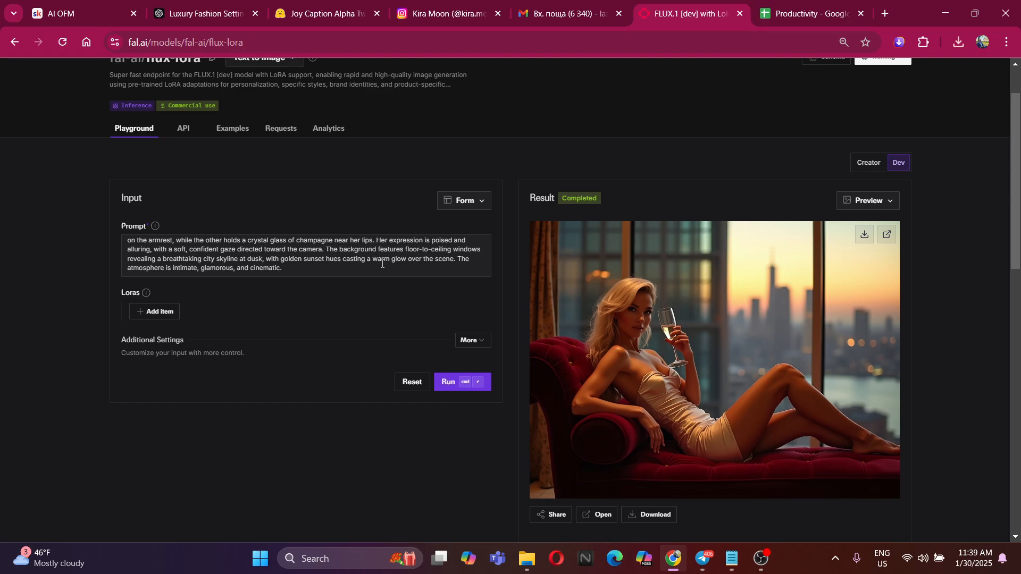
scroll(345, 270, "up", 1)
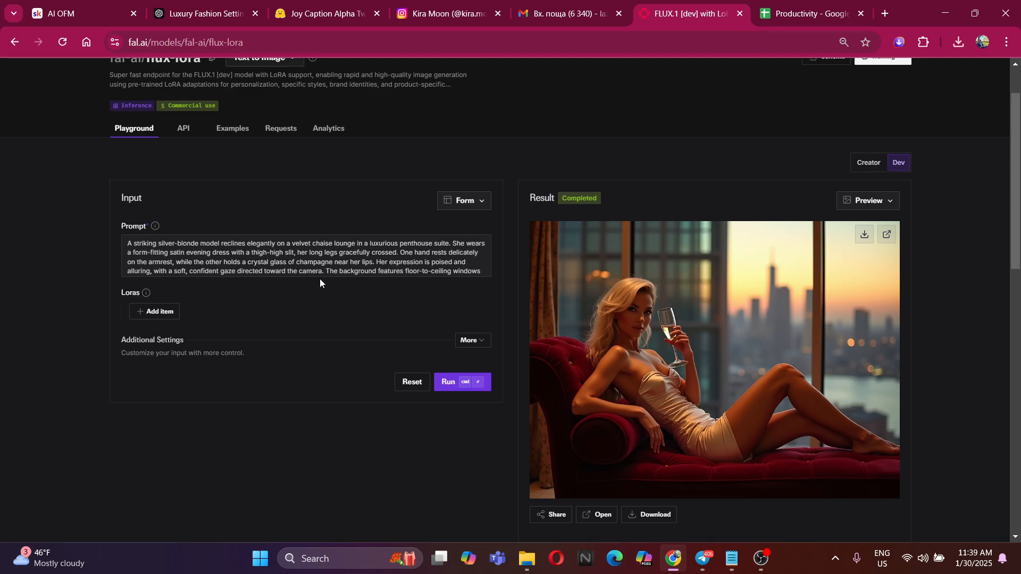
scroll(271, 260, "down", 1)
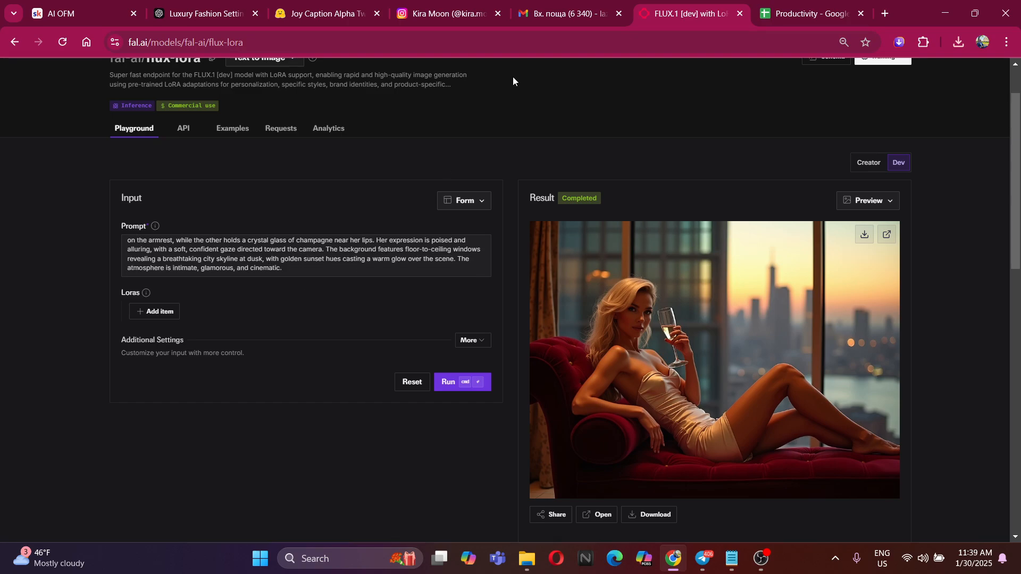
Ask ChatGPT: "Give me a portrait of this woman, let me make her beautiful from a close-up to see her beautiful face good"
left_click(309, 12)
left_click(233, 7)
left_click(460, 495)
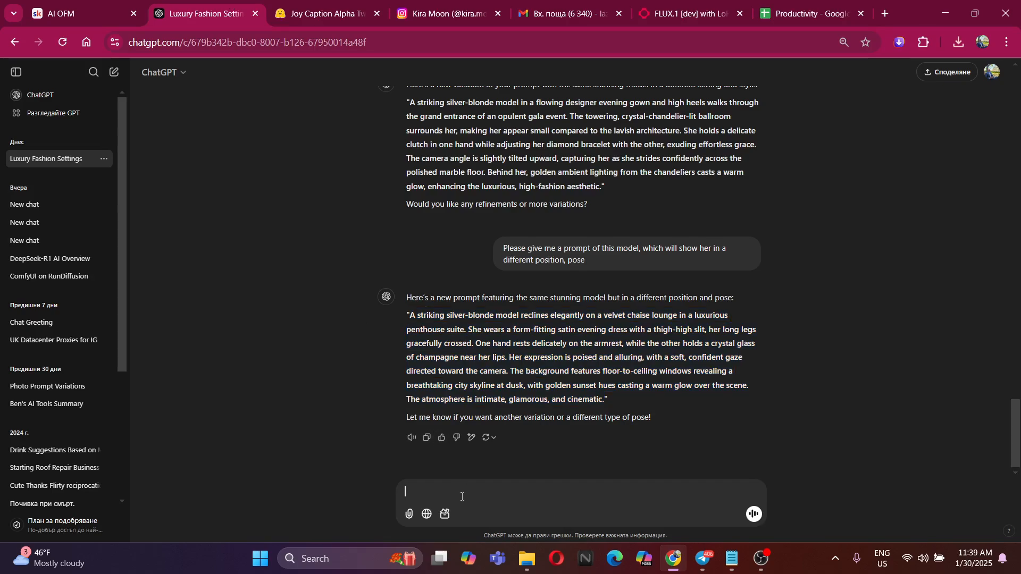
type("Give me ")
type("a portrait o")
type("f this ")
type("p")
type("oman, le")
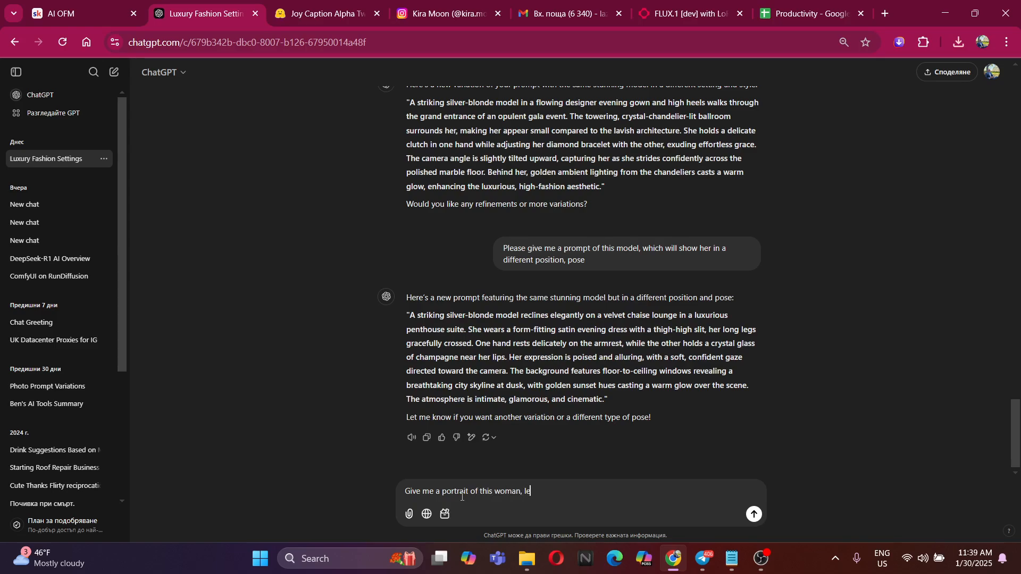
type("t me make her beautiful from a close ")
type("up to see her beauti")
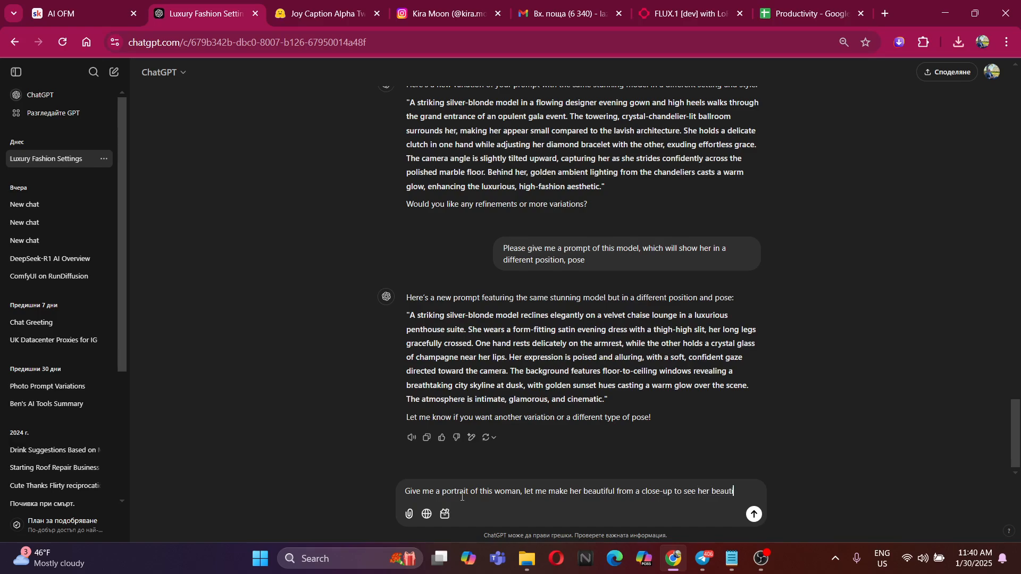
type("ful face good")
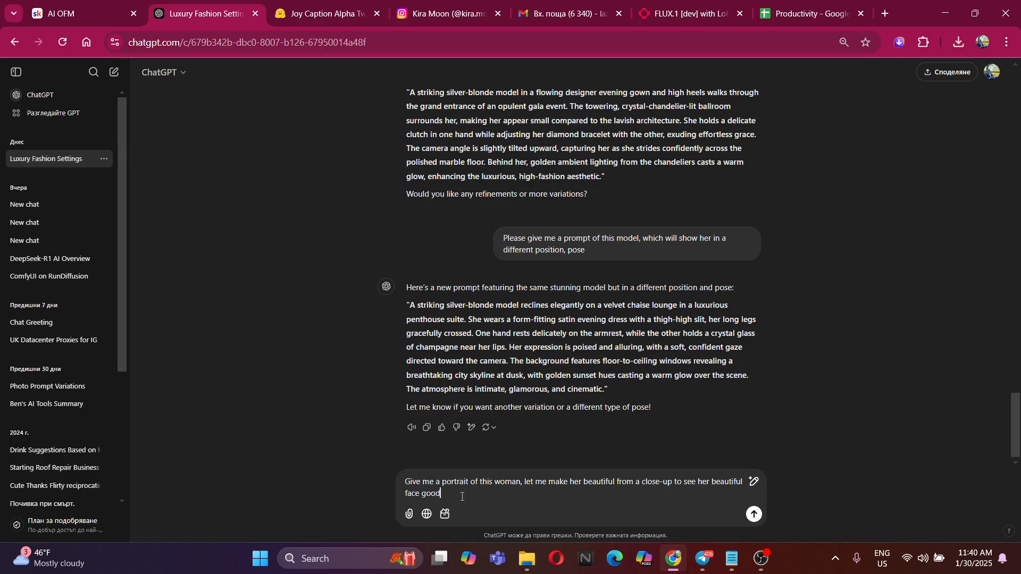
key("Return")
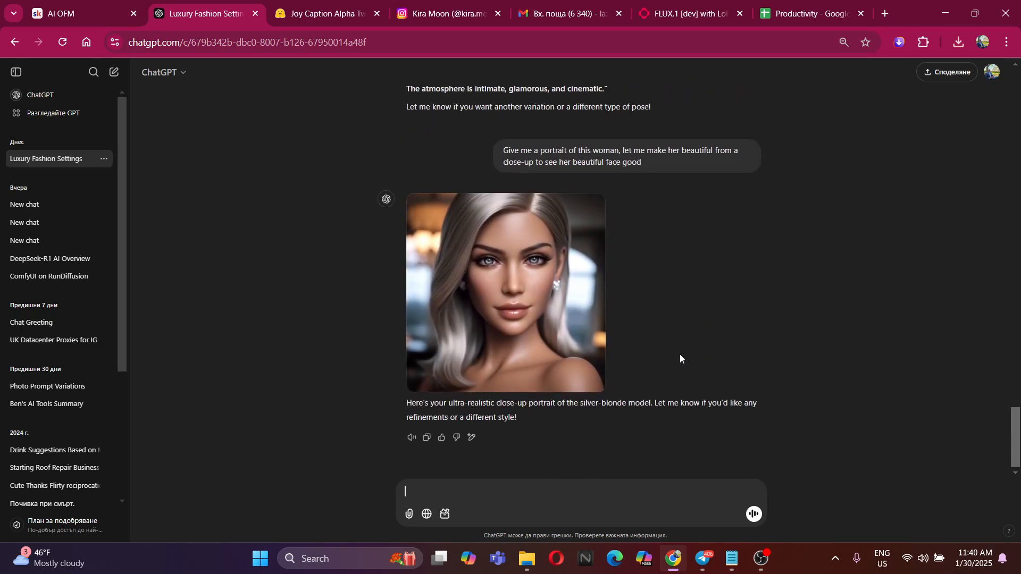
Examine ChatGPT's close-up portrait at full size, close the enlarged view and look back over the conversation
left_click(595, 281)
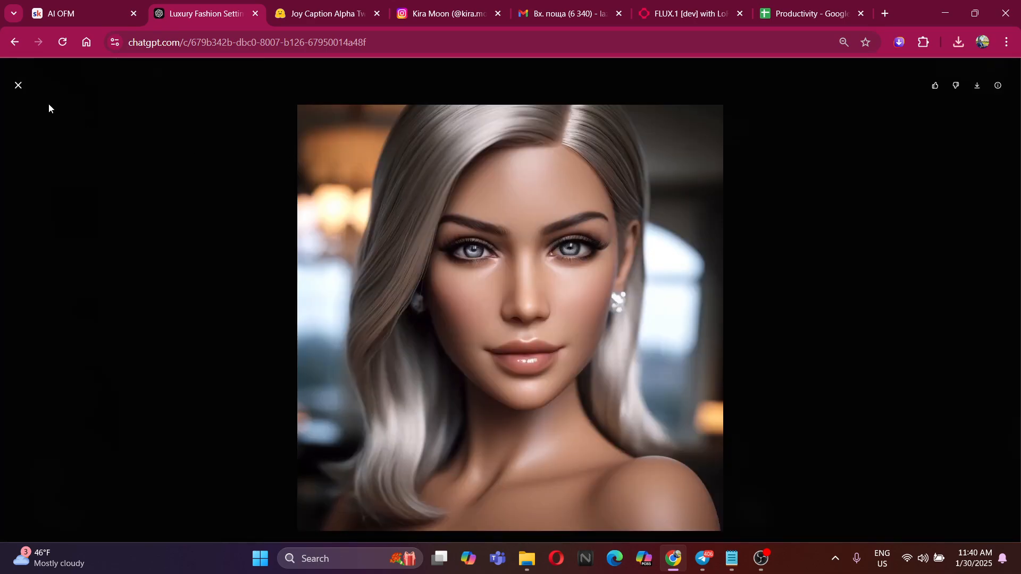
left_click(18, 86)
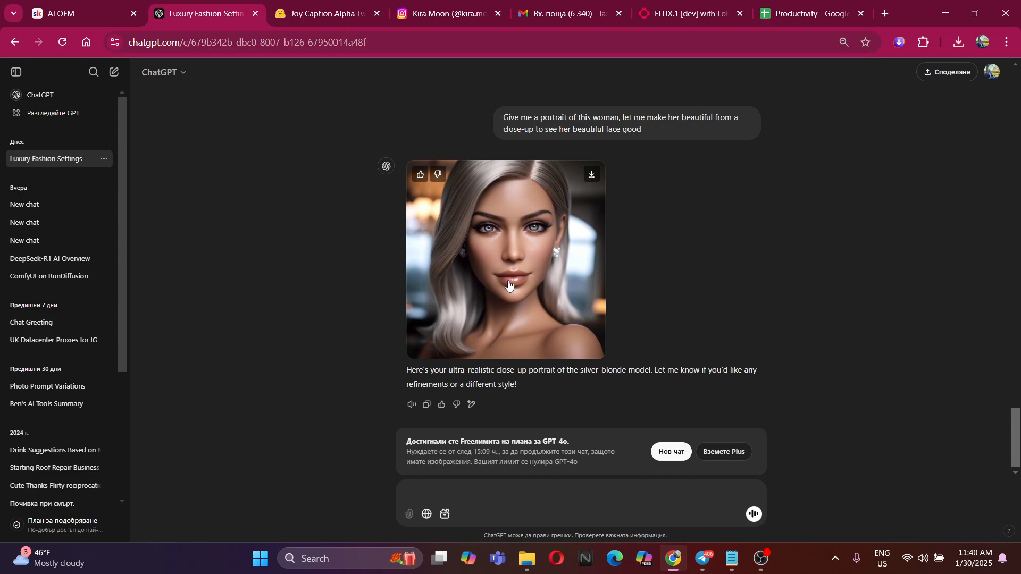
scroll(542, 300, "up", 4)
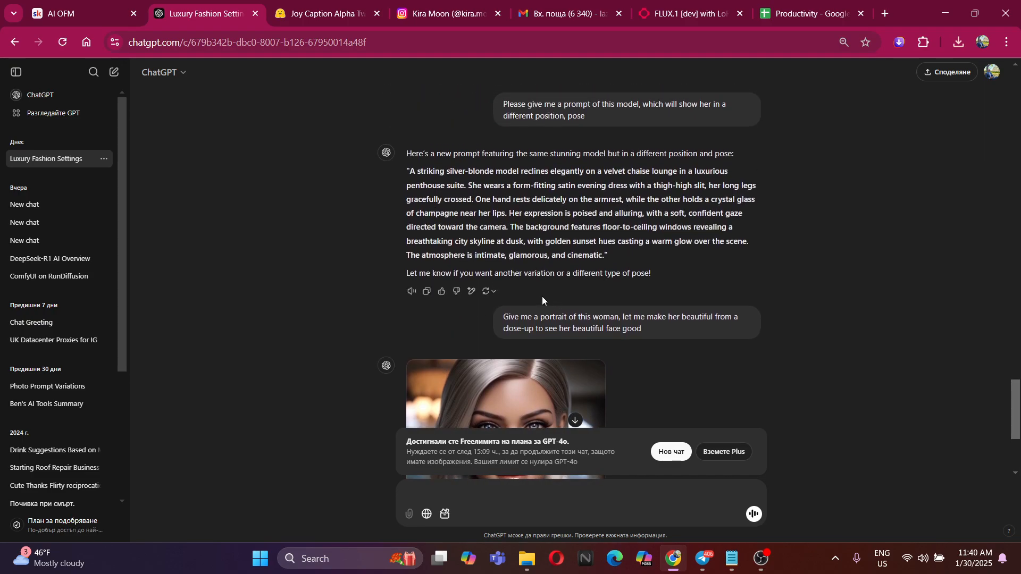
scroll(485, 197, "down", 4)
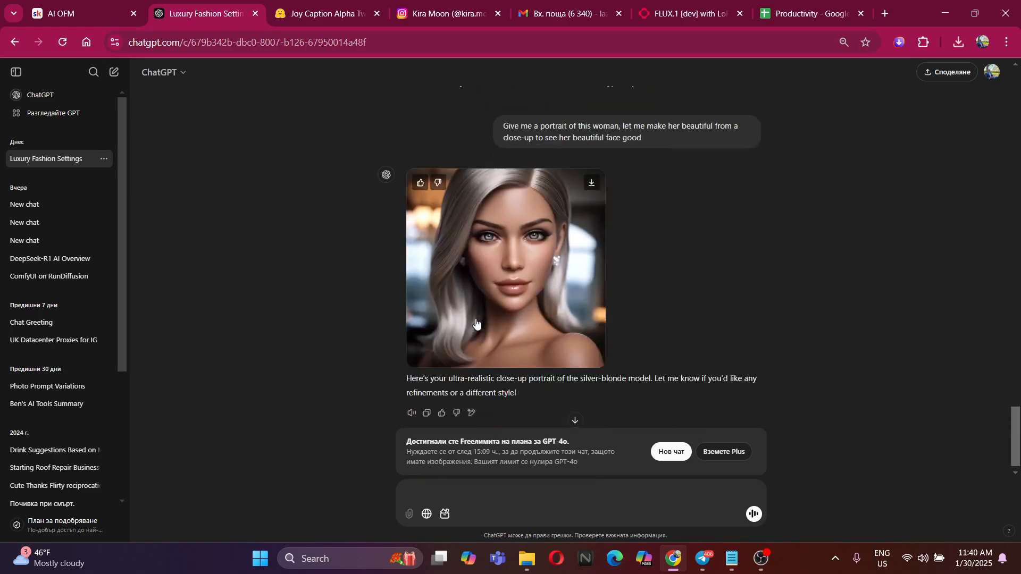
Try to ask ChatGPT for the portrait's prompt: "Chat, please give me the prompt that I need to use, to create this."
type("Chat, p")
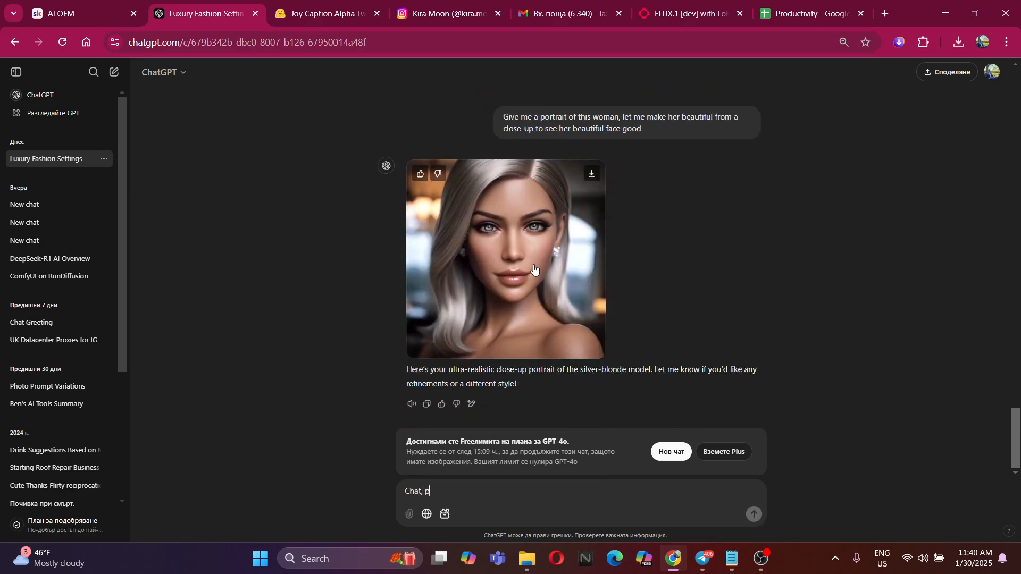
type("lease give me the prompt that")
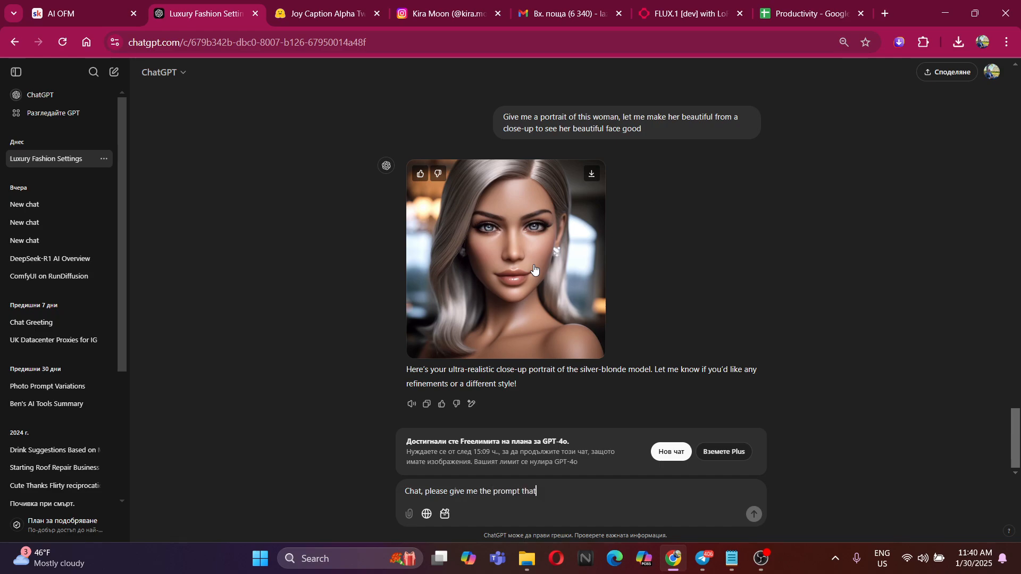
type(" I need to use, to create this.")
scroll(534, 268, "up", 5)
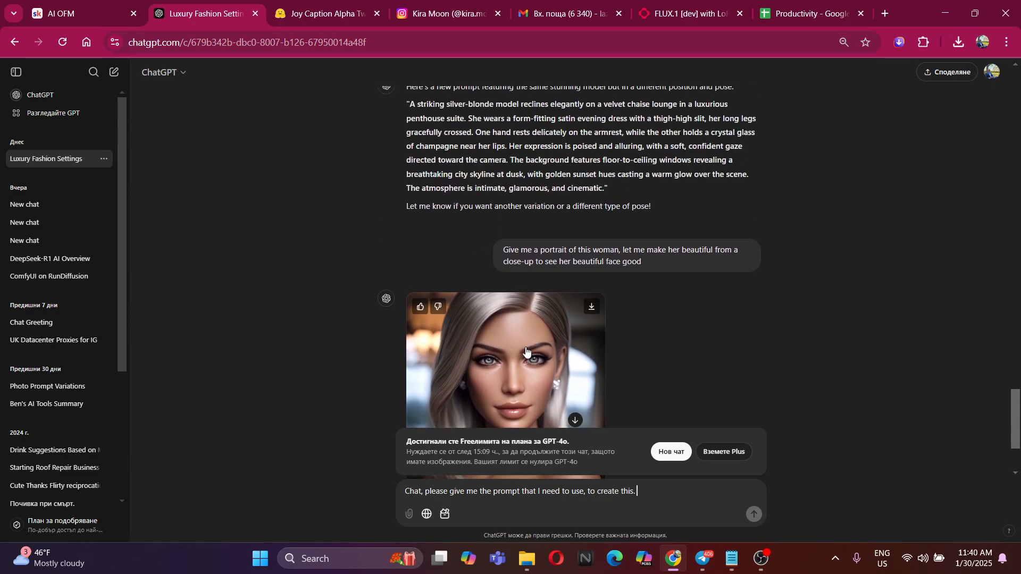
scroll(521, 348, "down", 3)
scroll(540, 346, "up", 3)
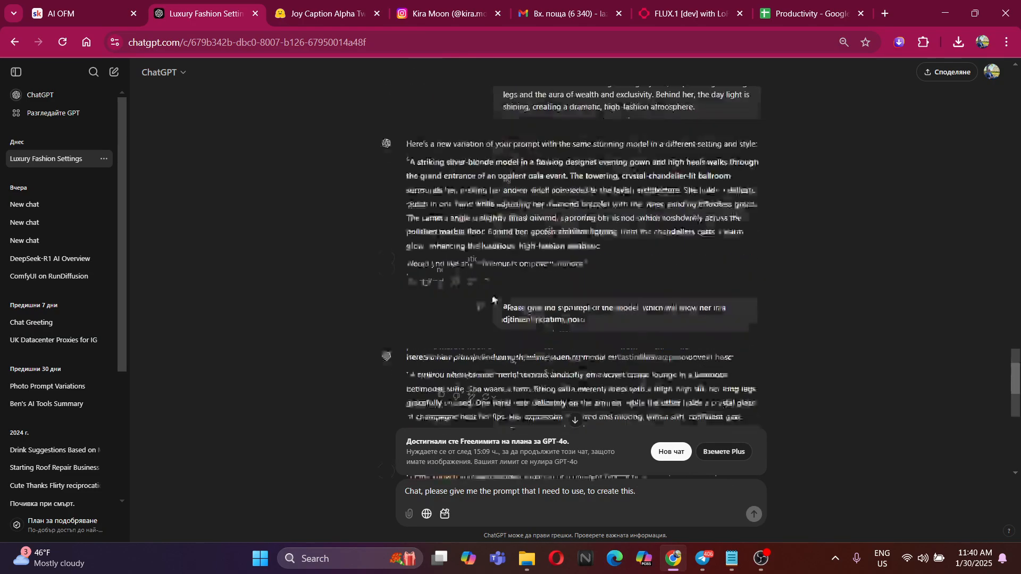
scroll(540, 346, "down", 3)
Search Google for "deepseek r1" in a new browser tab, open the DeepSeek website and start its chat
left_click(884, 14)
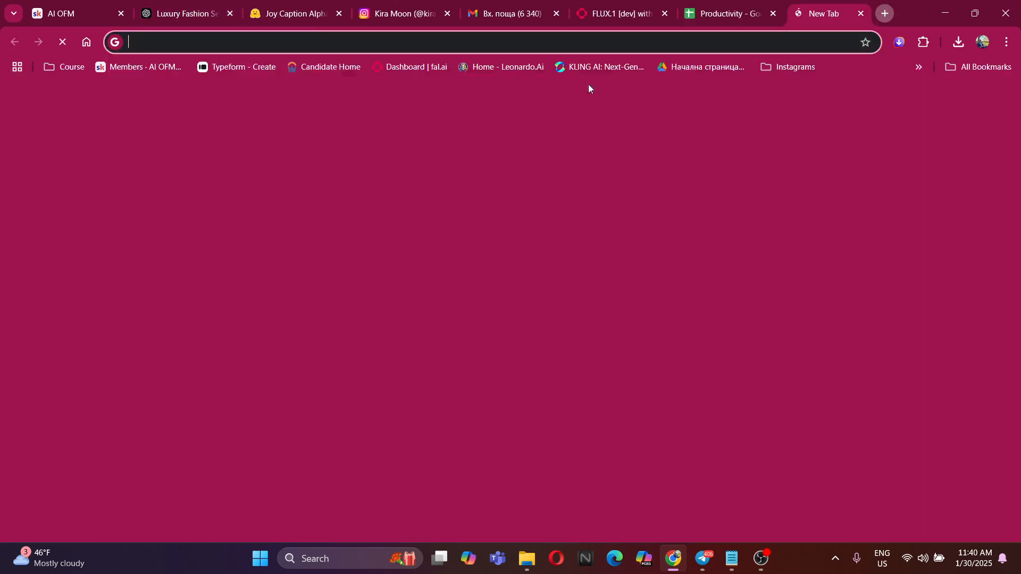
type("deep")
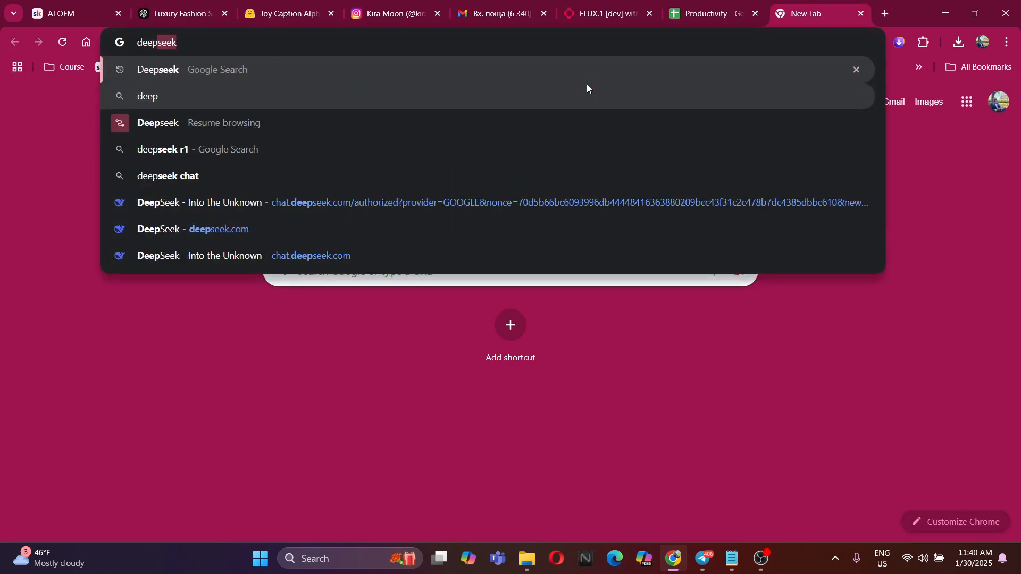
left_click(233, 153)
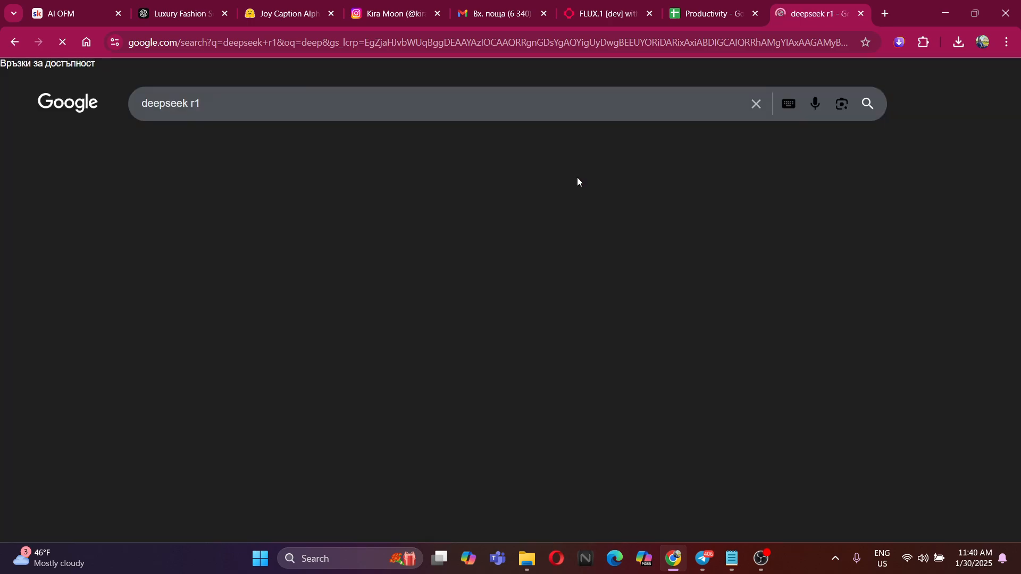
left_click(167, 204)
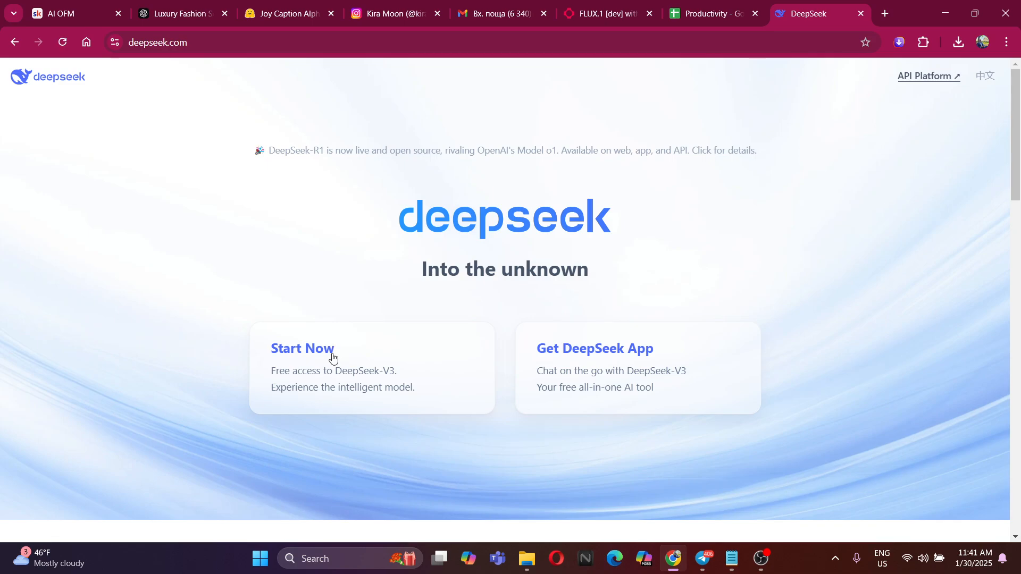
left_click(306, 352)
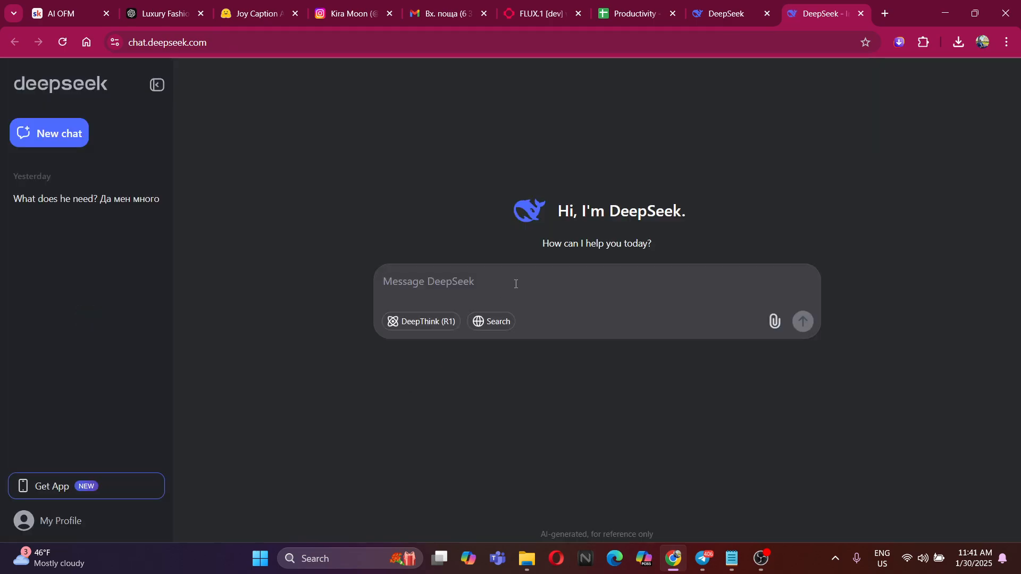
Write in the DeepSeek message: "Hi! I want a prompt to create a beautiful face-close up portrait of my model."
type("Hi! I want a beautifu")
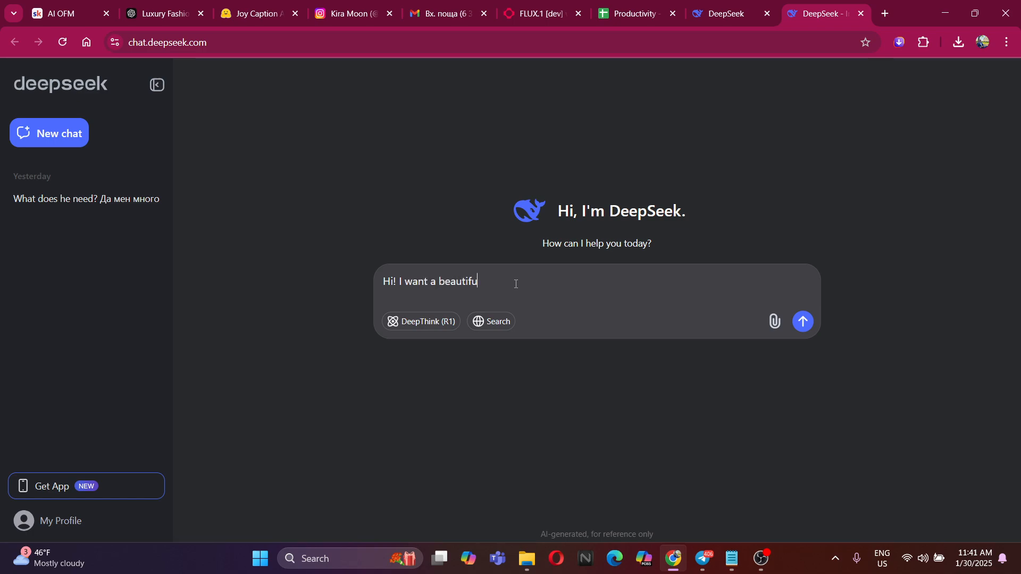
type("l face-close up portrait of my model")
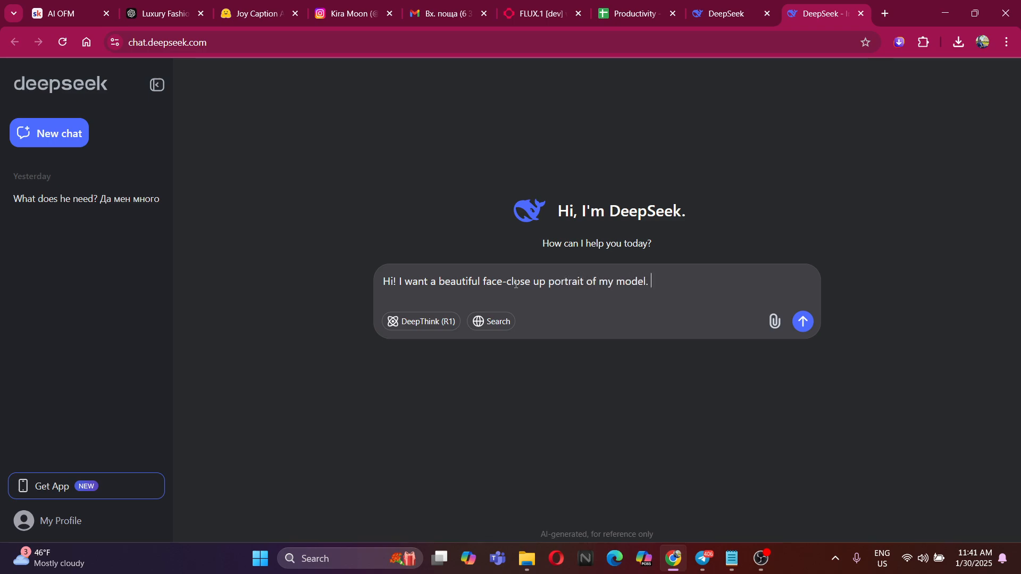
type(".")
type("prompt t")
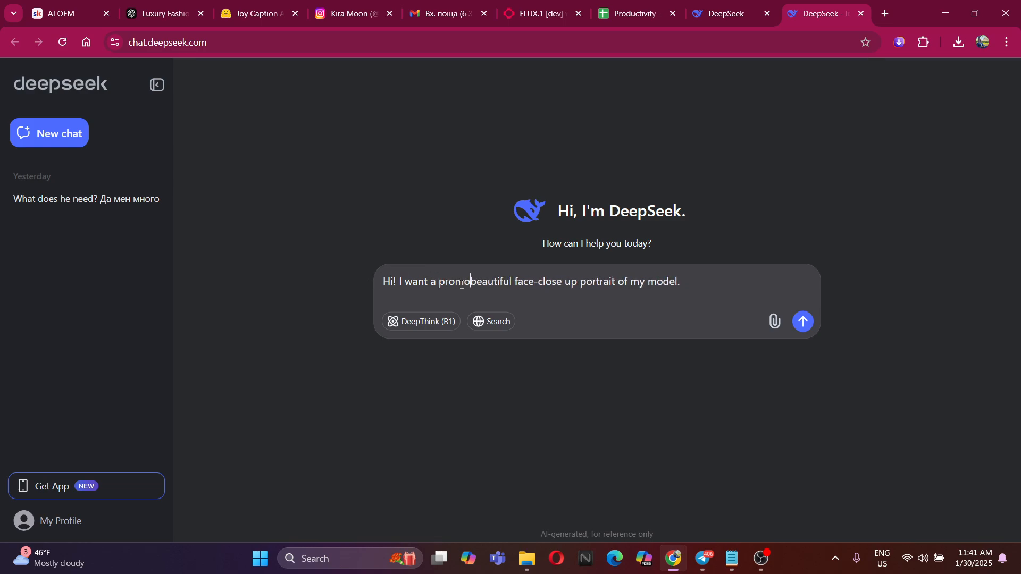
type("o create a")
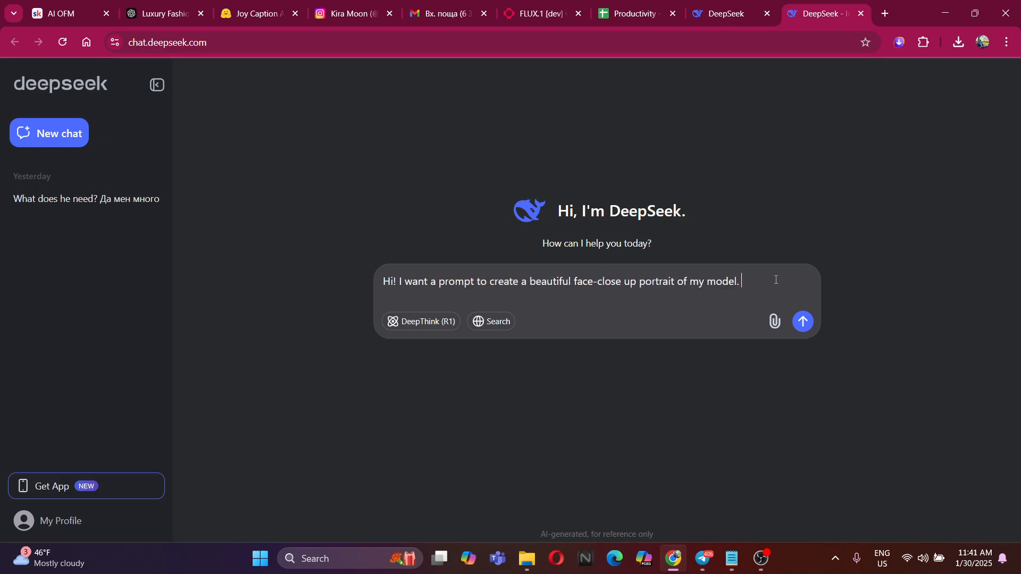
Add a second line, "The reference prompt and model looks is from here:", and start a dash item below it
key("shift+Return")
type("The reference prompt and model ")
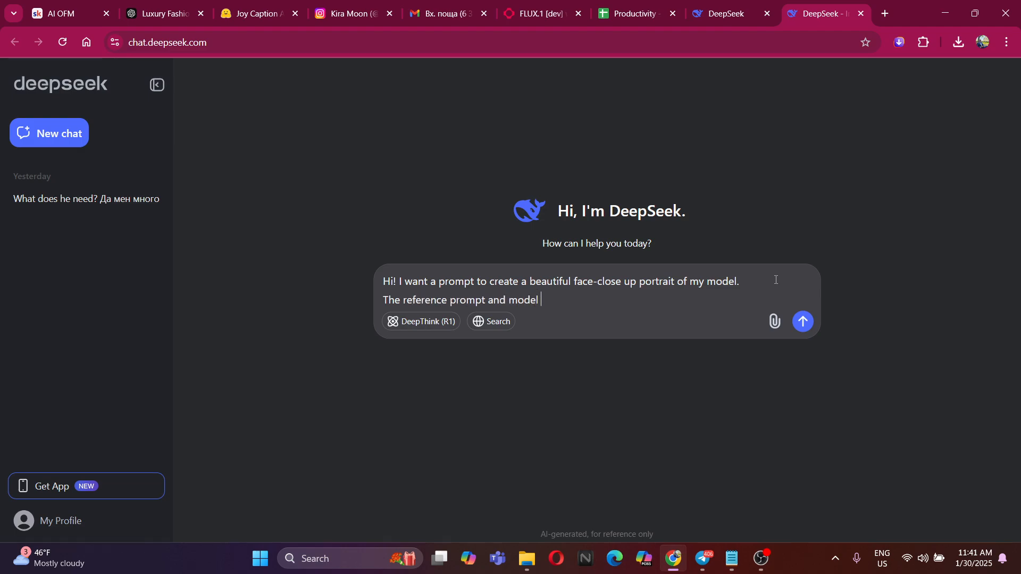
type("looks is from here:")
key("shift+Return")
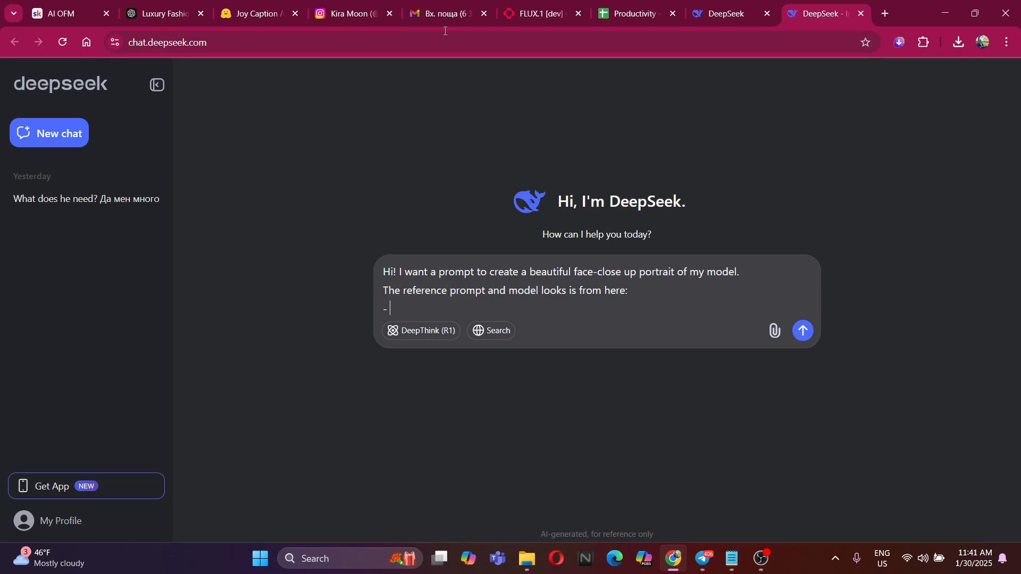
Copy the designer-jumpsuit hotel-stairs prompt from the ChatGPT conversation, paste it after the dash in DeepSeek and send the message
left_click(159, 13)
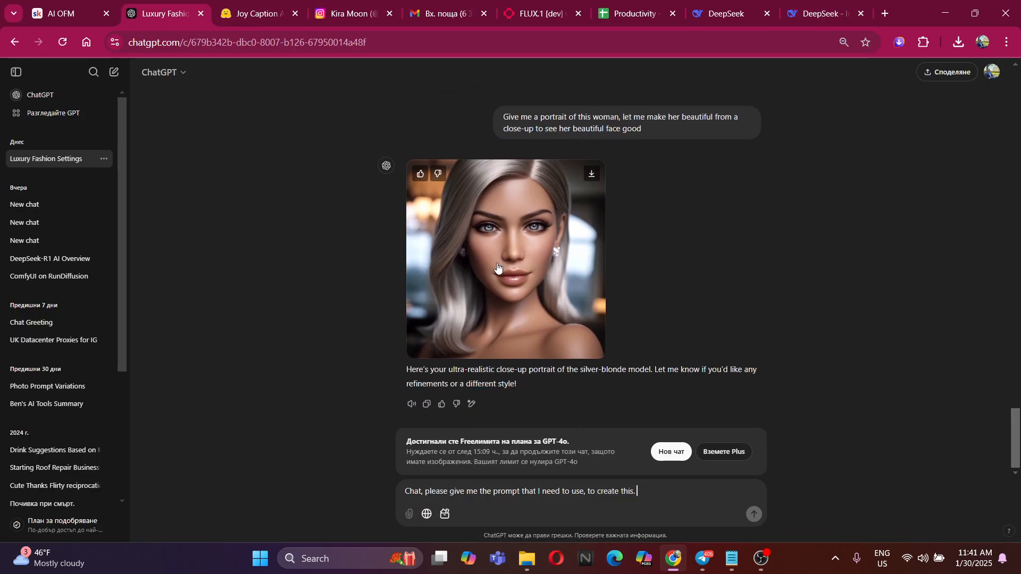
scroll(497, 266, "up", 10)
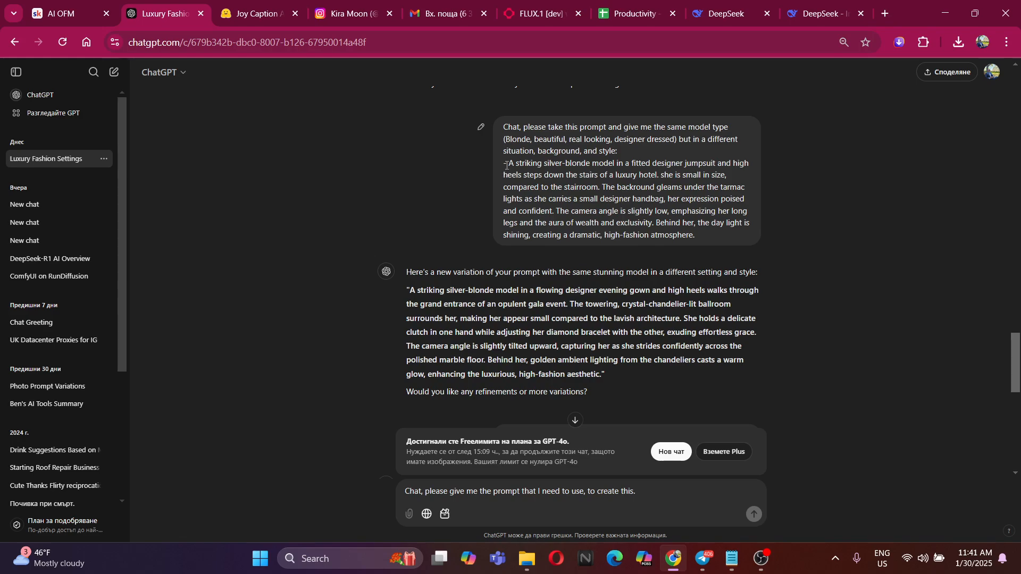
left_click_drag(508, 163, 693, 235)
key("ctrl+c")
key("ctrl+9")
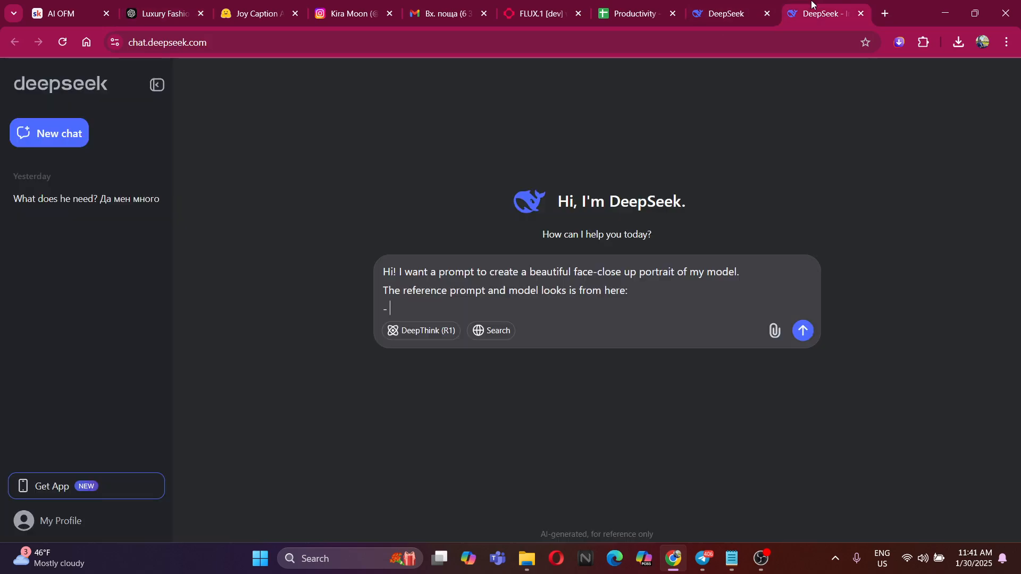
key("ctrl+v")
key("Return")
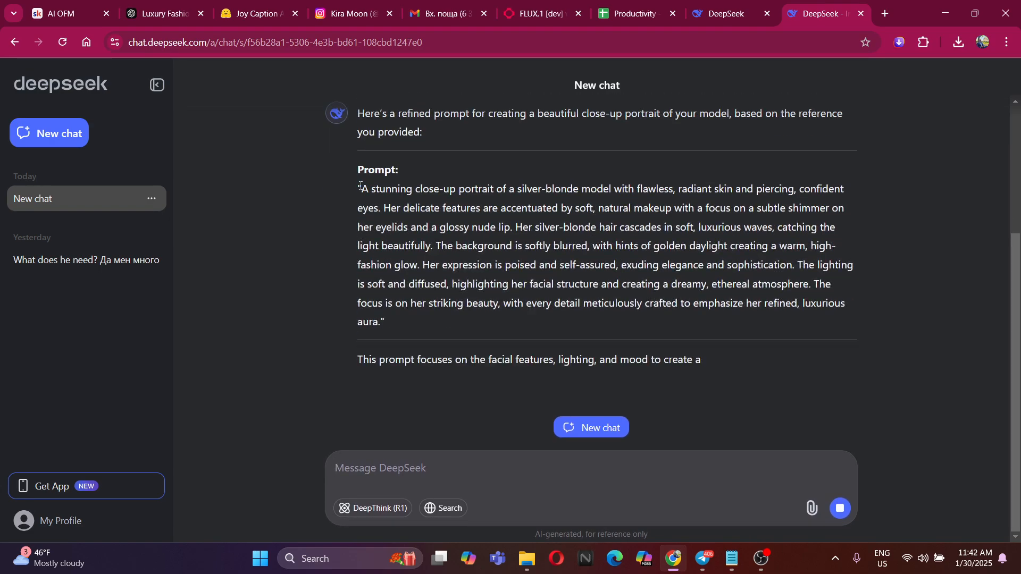
Copy the close-up portrait prompt, without its quotation marks, from DeepSeek's reply and go back to the flux-lora page
left_click_drag(363, 190, 428, 246)
left_click(355, 194)
left_click_drag(361, 170, 379, 301)
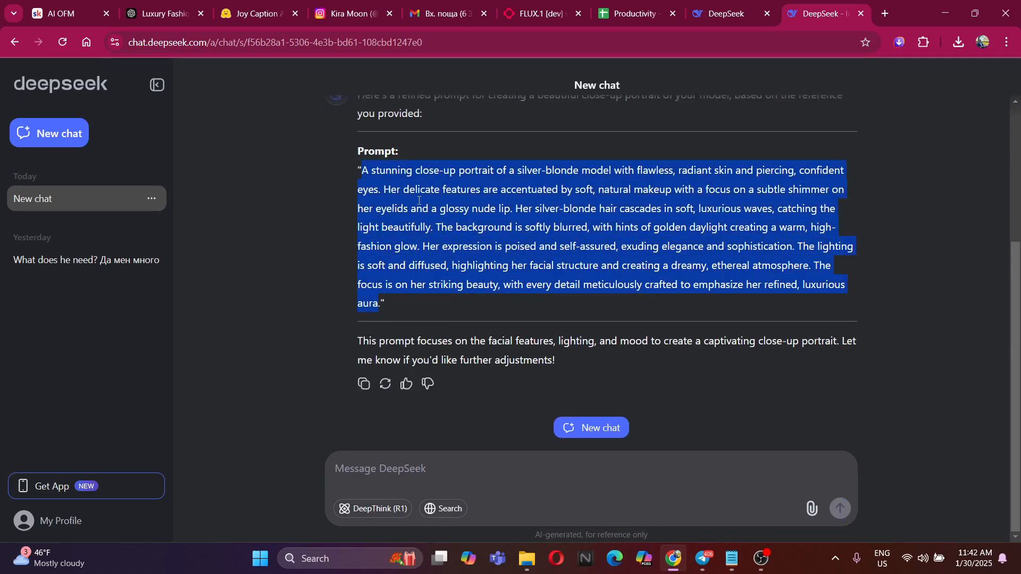
left_click(574, 2)
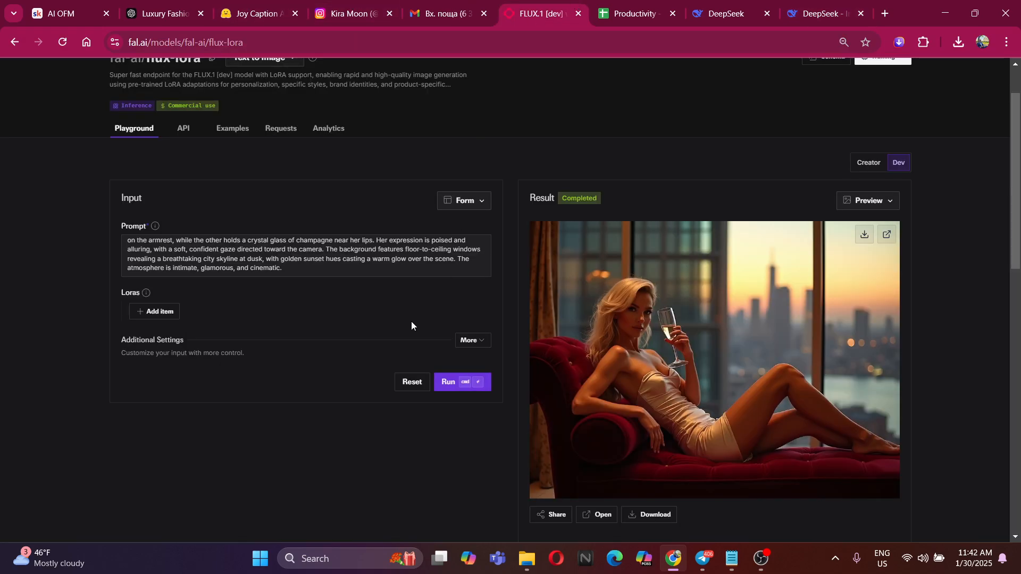
Replace the whole penthouse prompt with the copied close-up portrait prompt and generate the image
left_click(302, 274)
key("ctrl+a")
key("BackSpace")
key("ctrl+v")
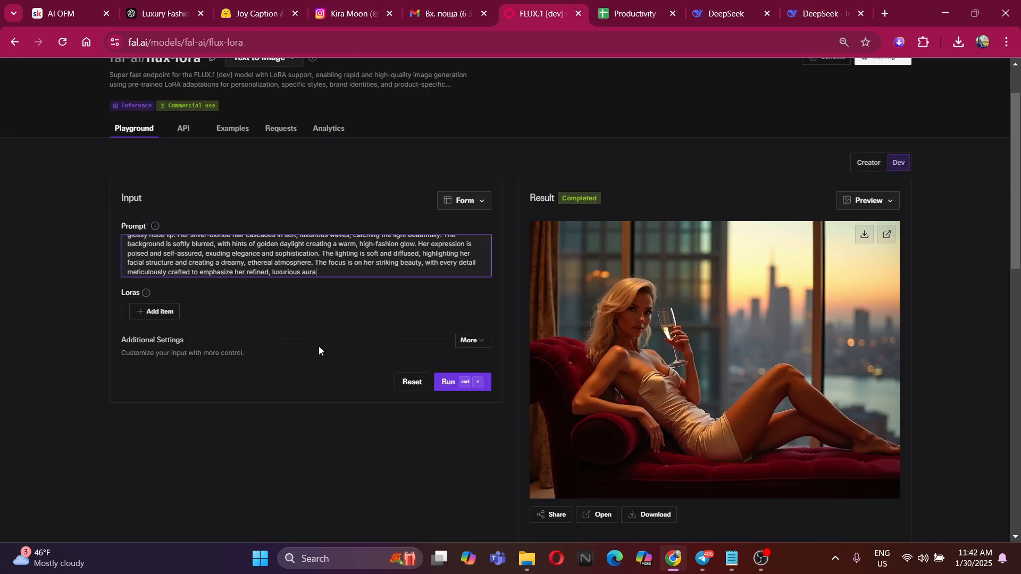
left_click(454, 381)
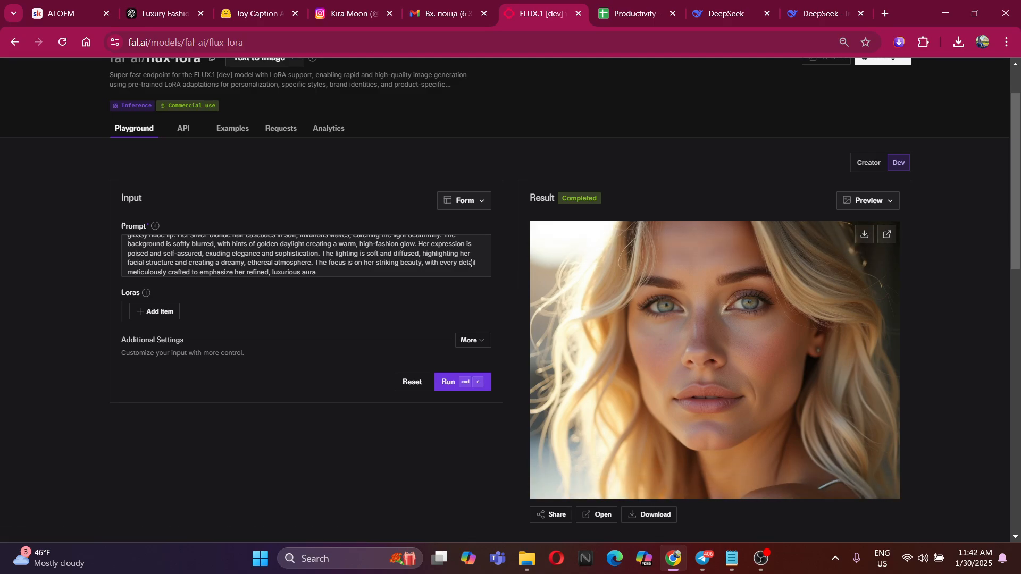
Download the generated close-up portrait as a JPEG into the Alberine folder on the Desktop
scroll(632, 241, "down", 2)
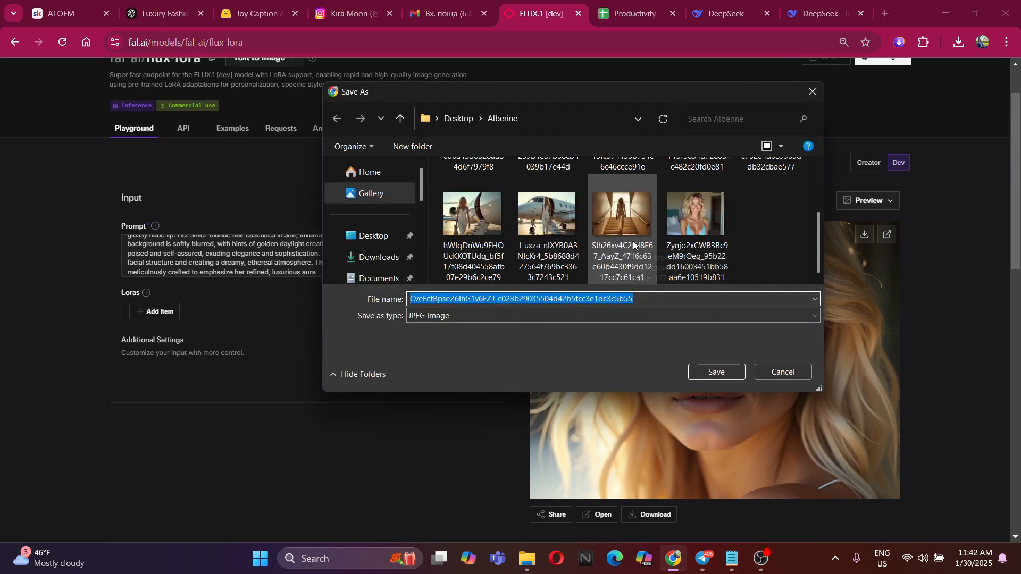
left_click(723, 373)
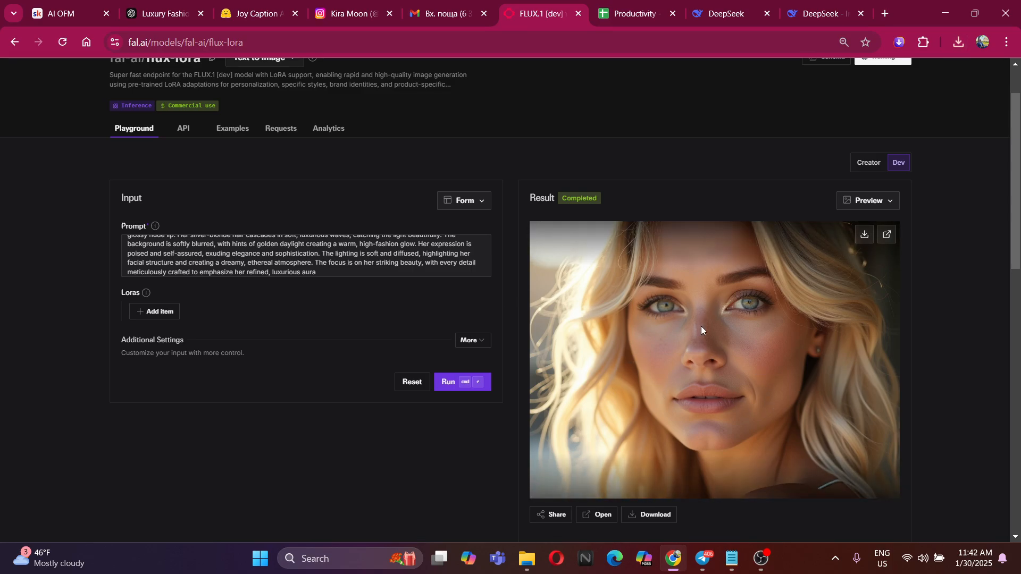
scroll(733, 333, "up", 1)
scroll(732, 333, "down", 6)
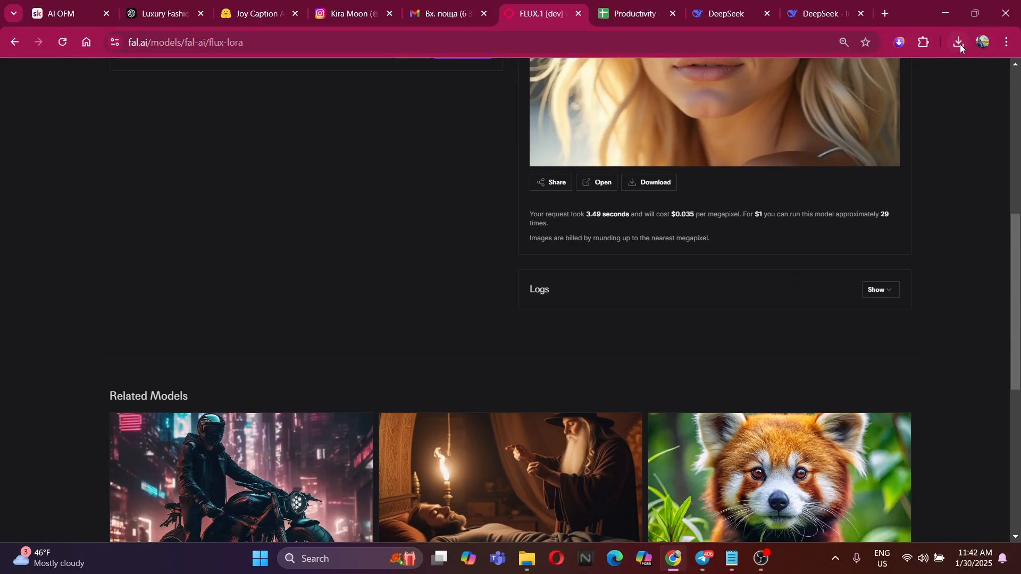
Open the just-downloaded close-up portrait to examine the model's face, and close the viewer again
left_click(959, 42)
left_click(831, 117)
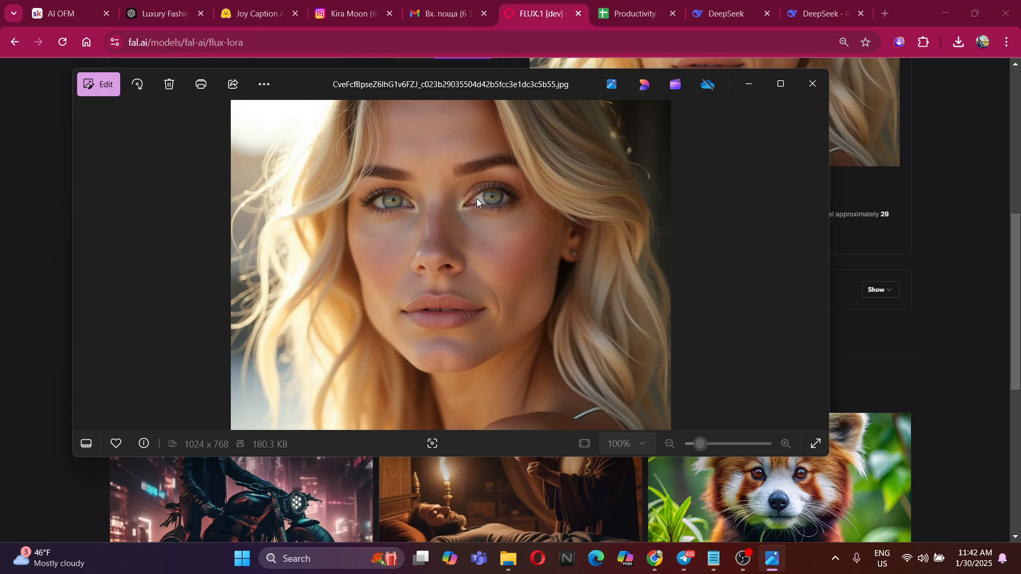
left_click(812, 84)
scroll(818, 334, "up", 10)
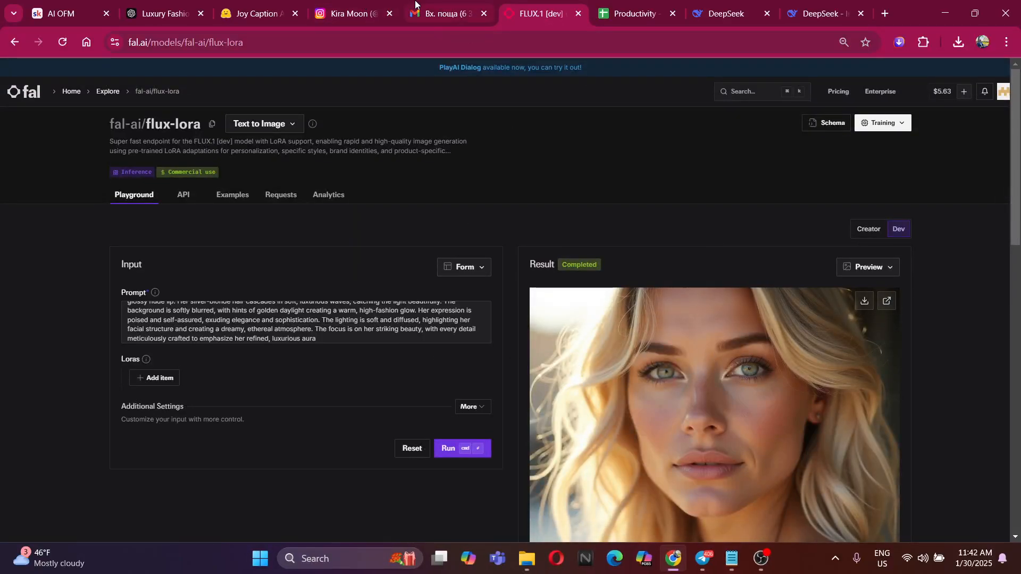
Send DeepSeek the message "Please give me another prompt, which is from not so close?"
left_click(832, 3)
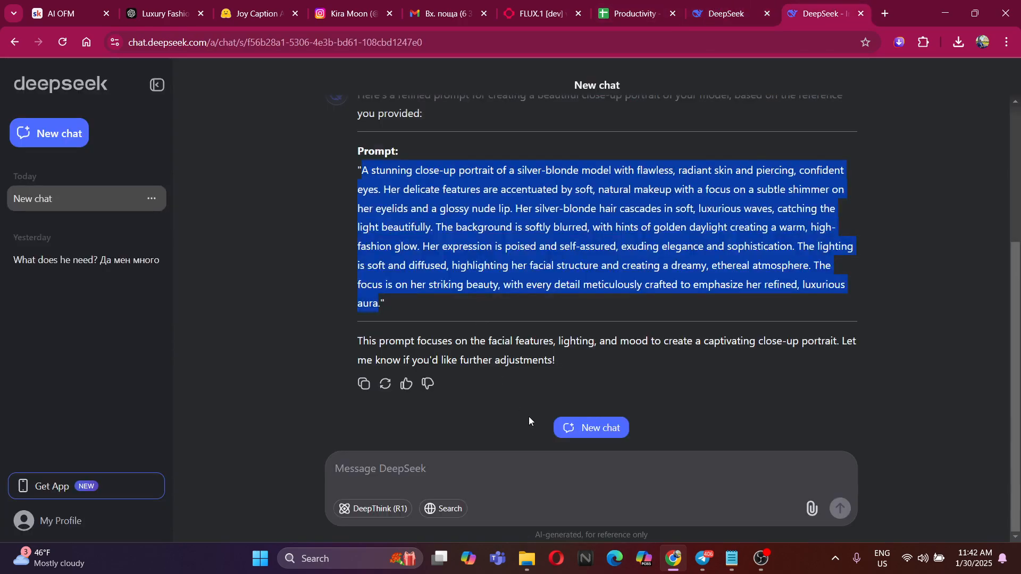
left_click(440, 486)
type("Thank you")
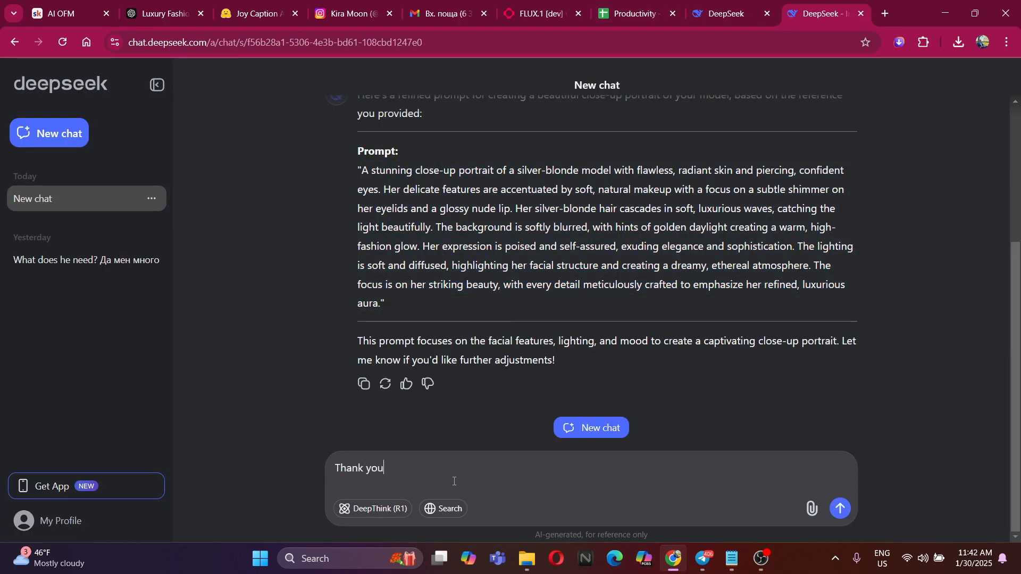
key("BackSpace")
key("BackSpace")
key("BackSpace")
key("BackSpace")
key("BackSpace")
key("BackSpace")
key("BackSpace")
key("BackSpace")
key("BackSpace")
type("Please give me acoth")
key("BackSpace")
key("BackSpace")
key("BackSpace")
key("BackSpace")
type("nother pro")
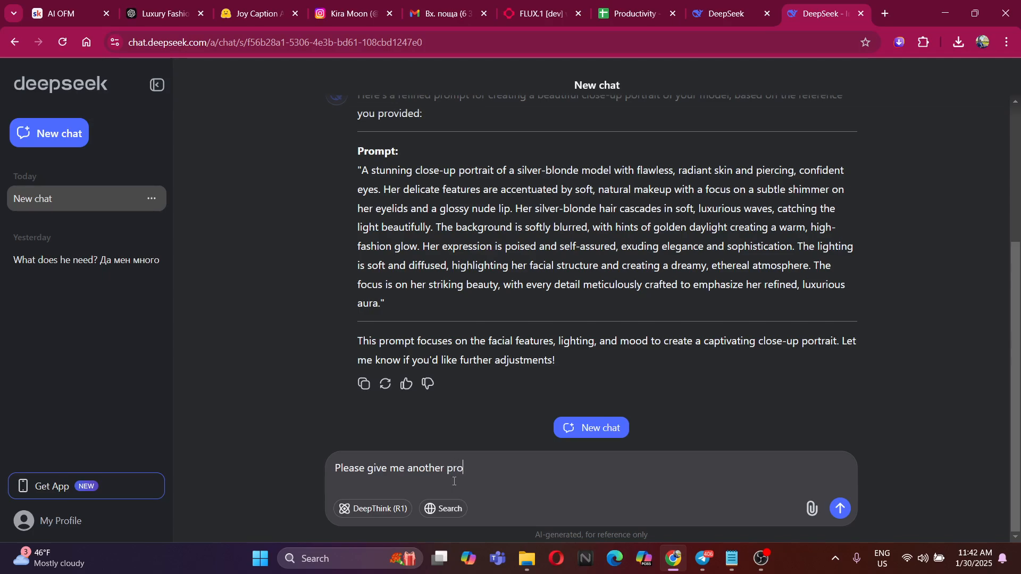
type("mpt, which is")
type("from not so close")
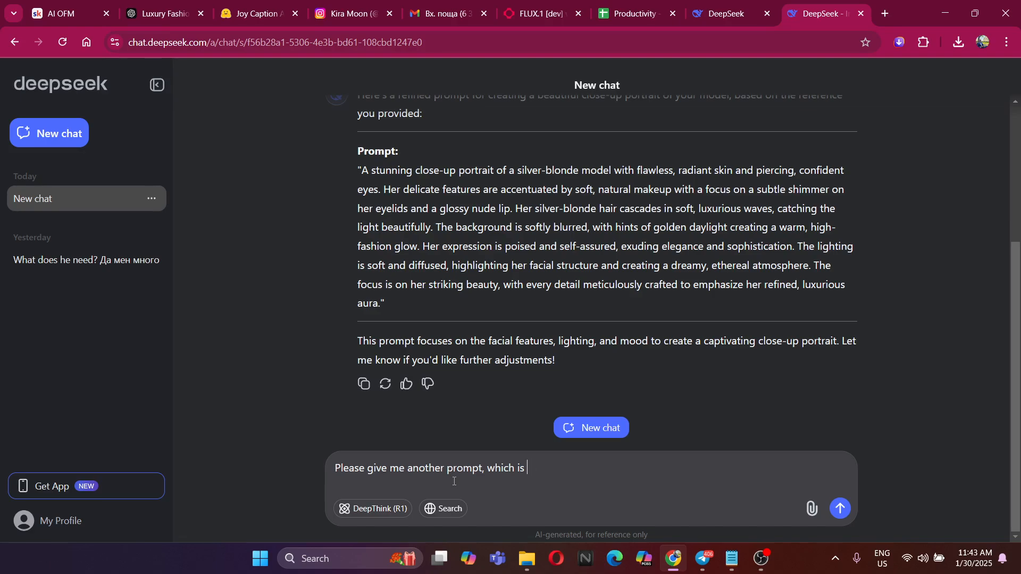
type("?")
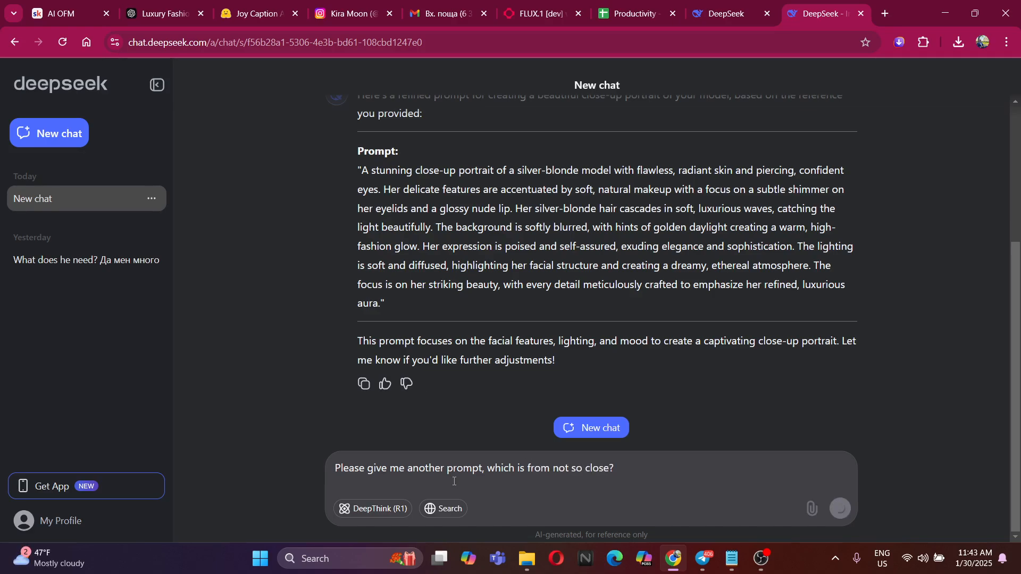
key("Return")
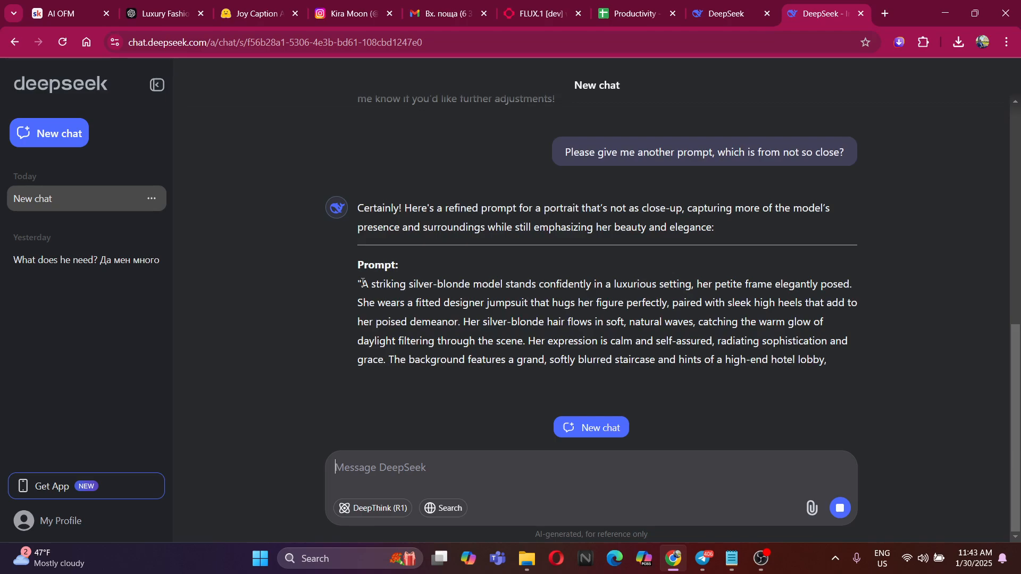
Copy the new luxurious-setting jumpsuit prompt from DeepSeek's reply, leaving out the closing quotation mark, and go back to the flux-lora page
left_click_drag(359, 260, 713, 302)
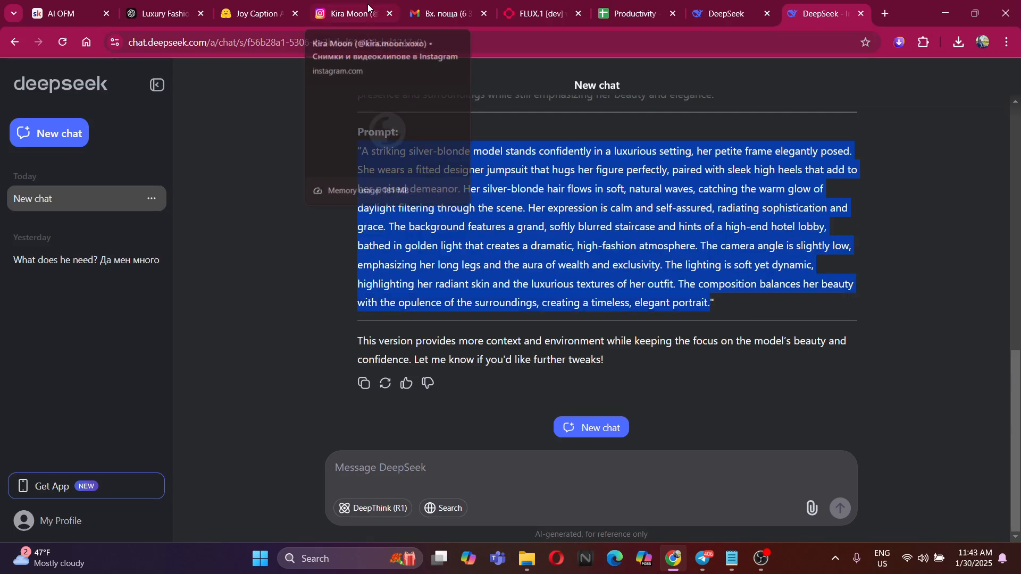
left_click(163, 5)
left_click(359, 4)
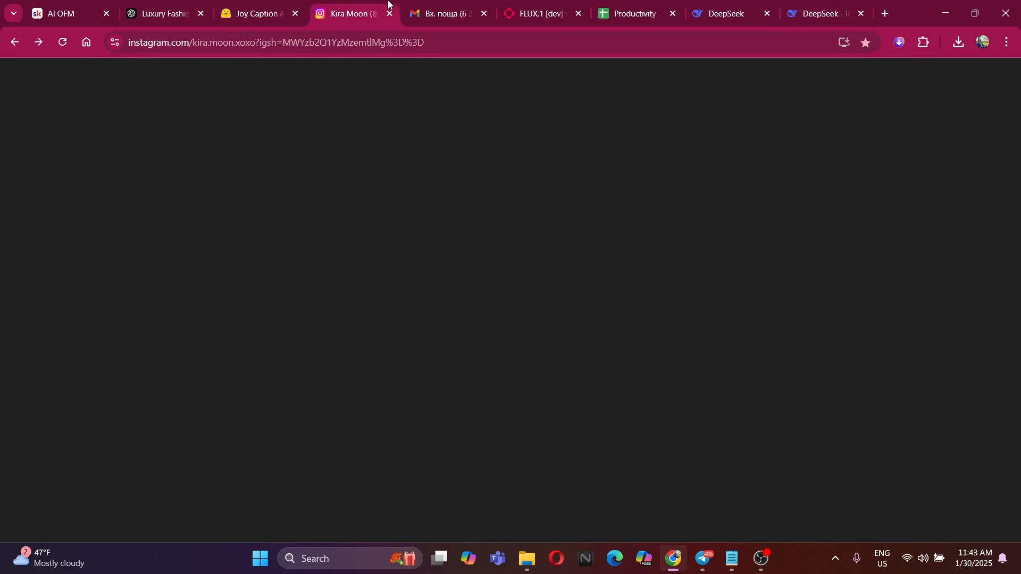
left_click(466, 4)
left_click(523, 5)
Replace the whole close-up portrait prompt with the copied luxurious-setting jumpsuit prompt and generate the image
left_click_drag(318, 342, 91, 281)
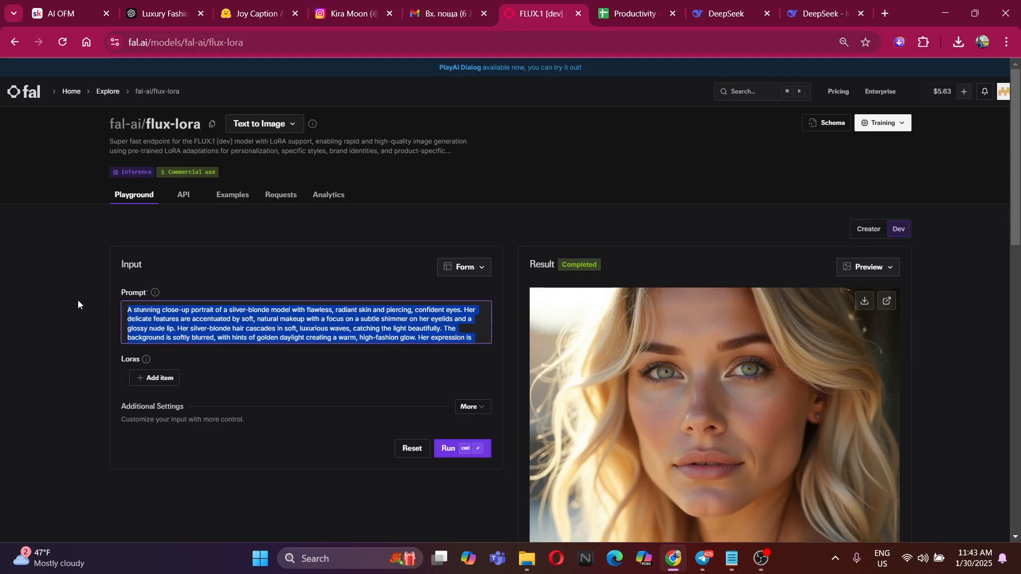
key("BackSpace")
key("ctrl+v")
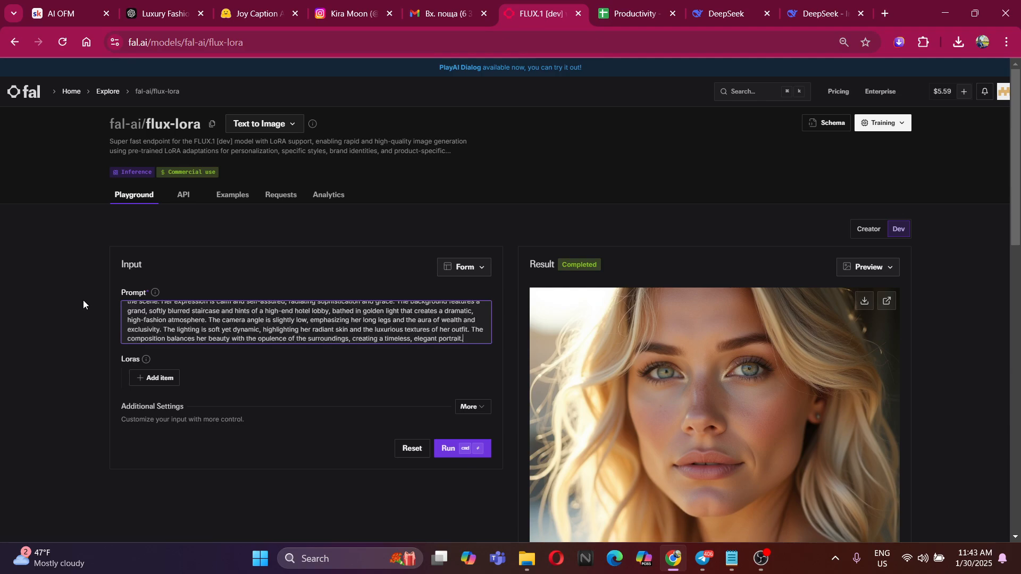
left_click(463, 457)
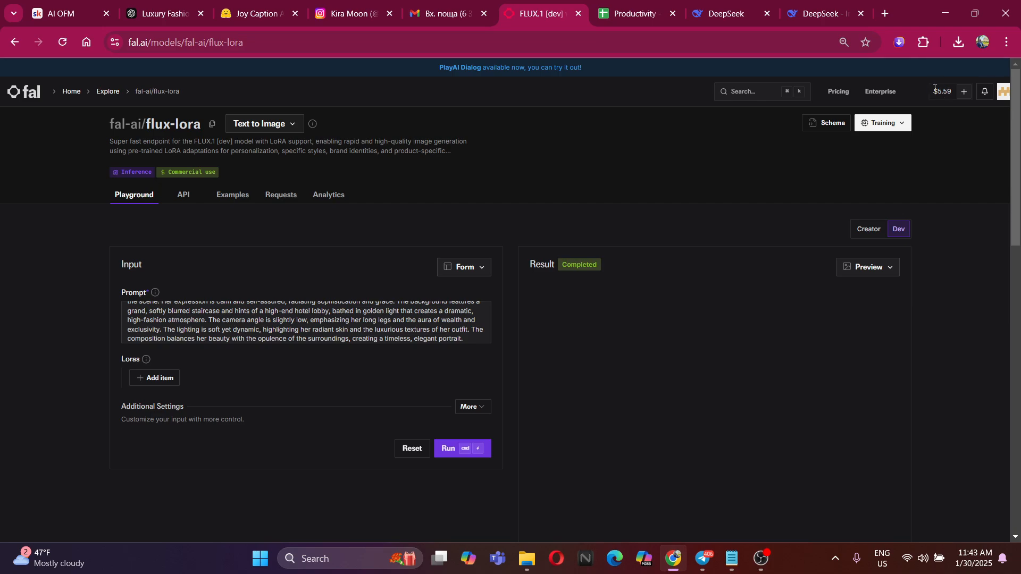
Download the generated jumpsuit image with the staircase background as a JPEG into the Alberine folder on the Desktop
scroll(811, 310, "down", 4)
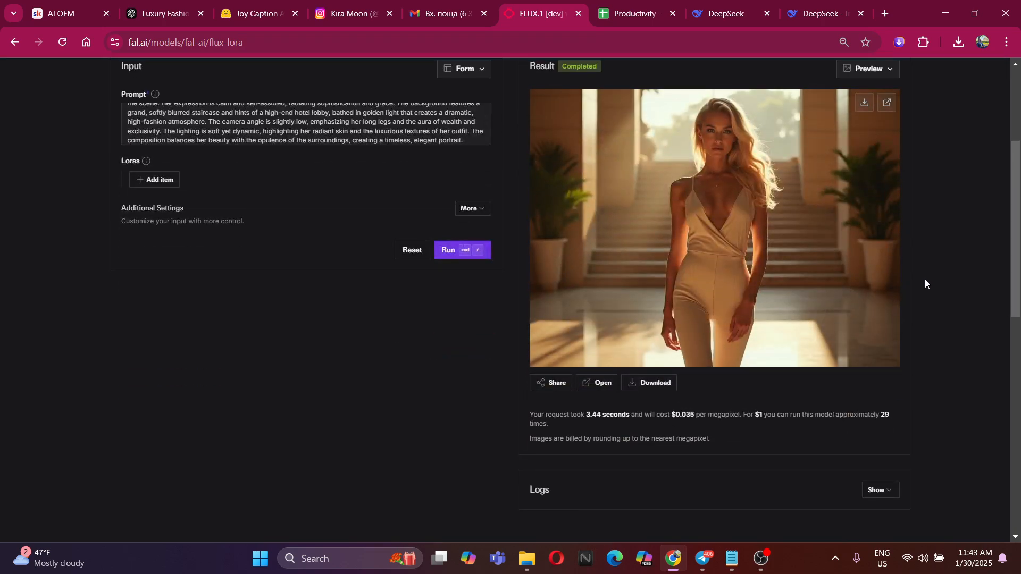
scroll(924, 279, "up", 3)
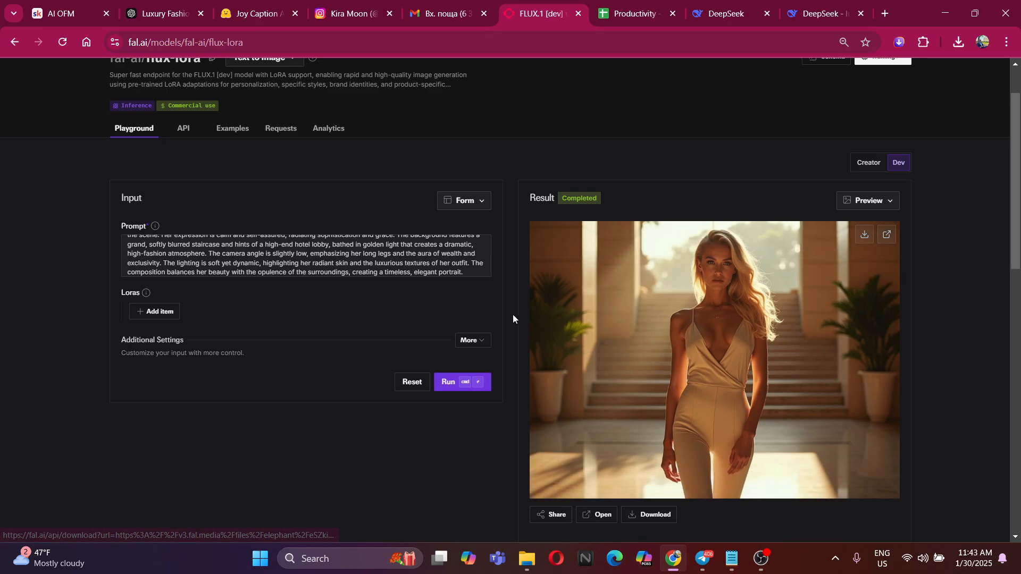
scroll(590, 240, "down", 3)
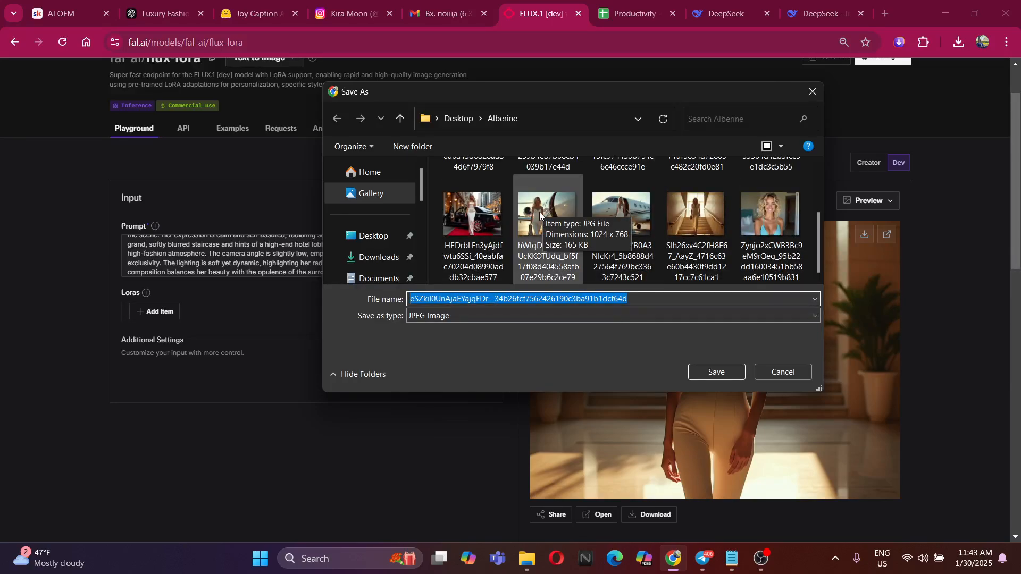
left_click(721, 375)
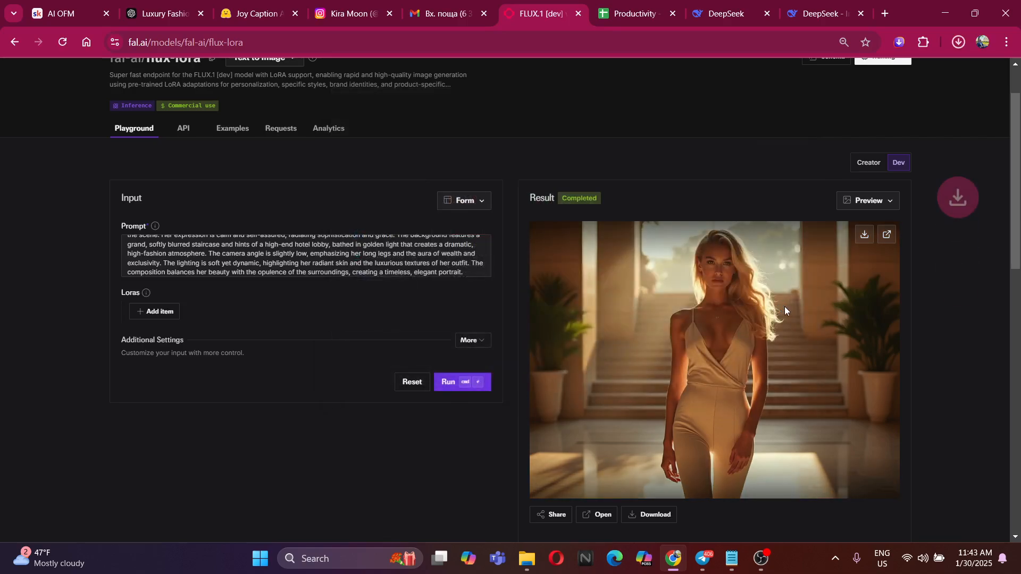
Open the Alberine folder on the Desktop in File Explorer and delete its first two images, the red-dress and night-time private jet shots
left_click(526, 559)
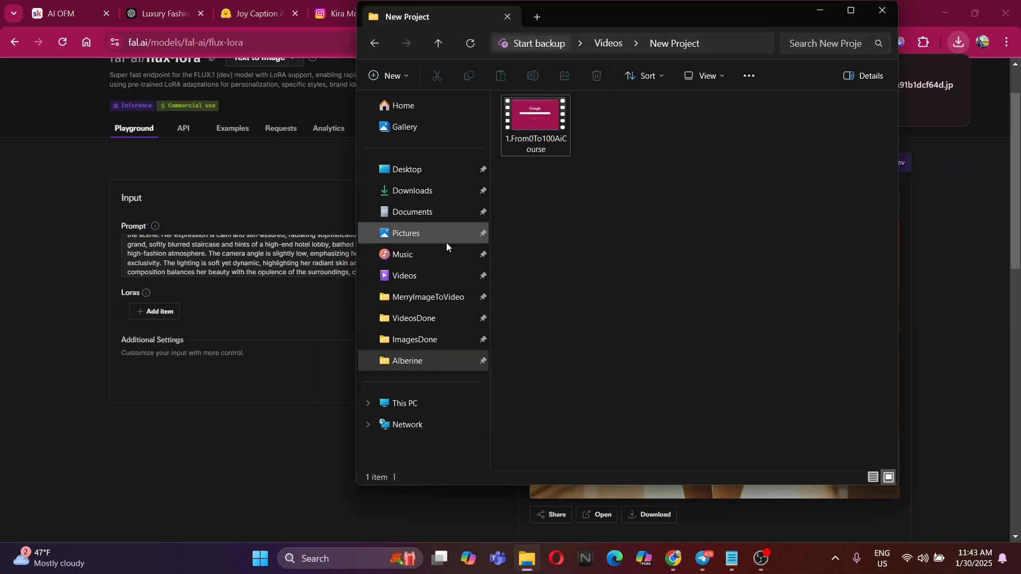
left_click(429, 170)
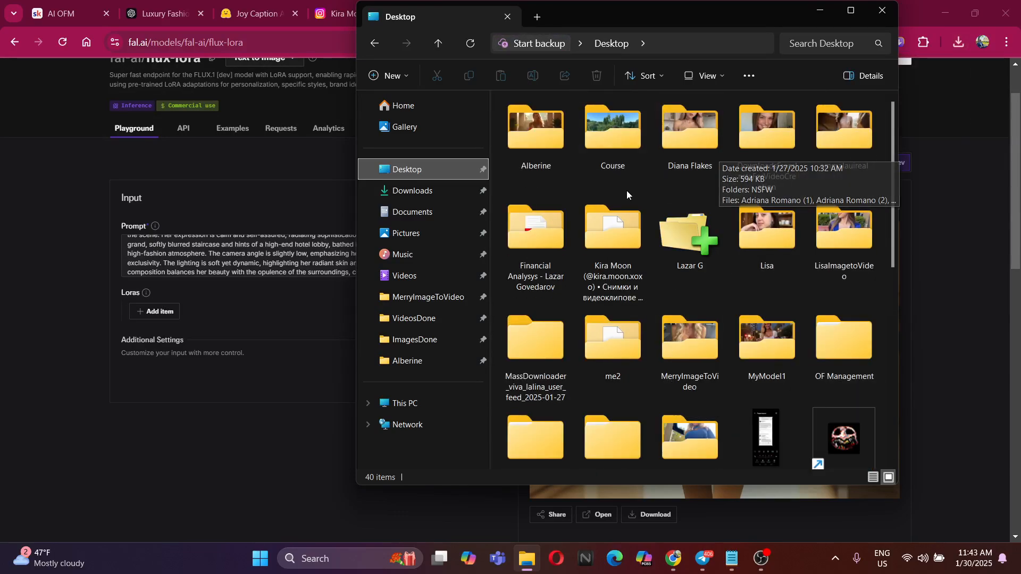
double_click(550, 155)
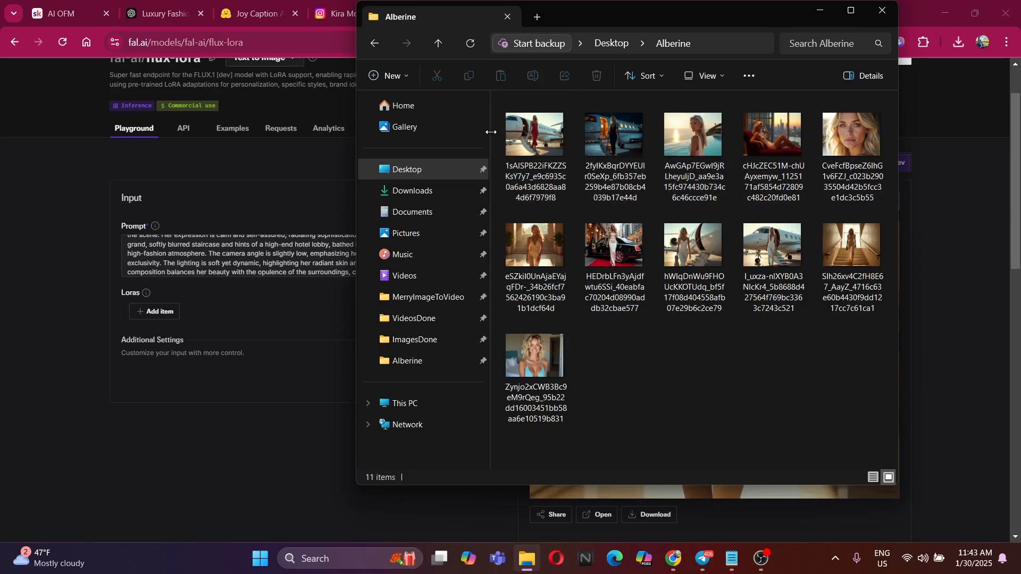
left_click(534, 137)
left_click(609, 142, "ctrl")
right_click(608, 142)
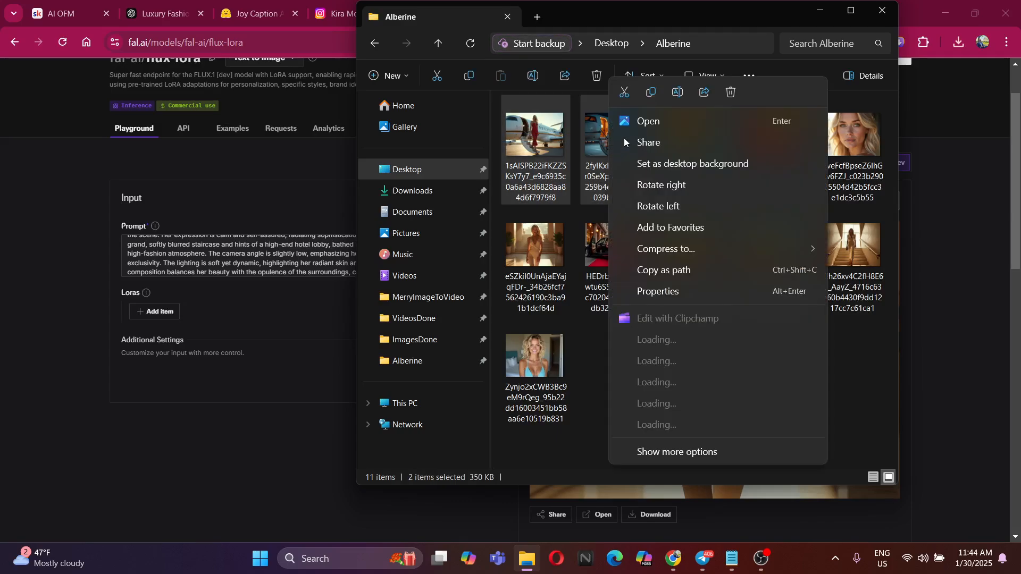
left_click(730, 94)
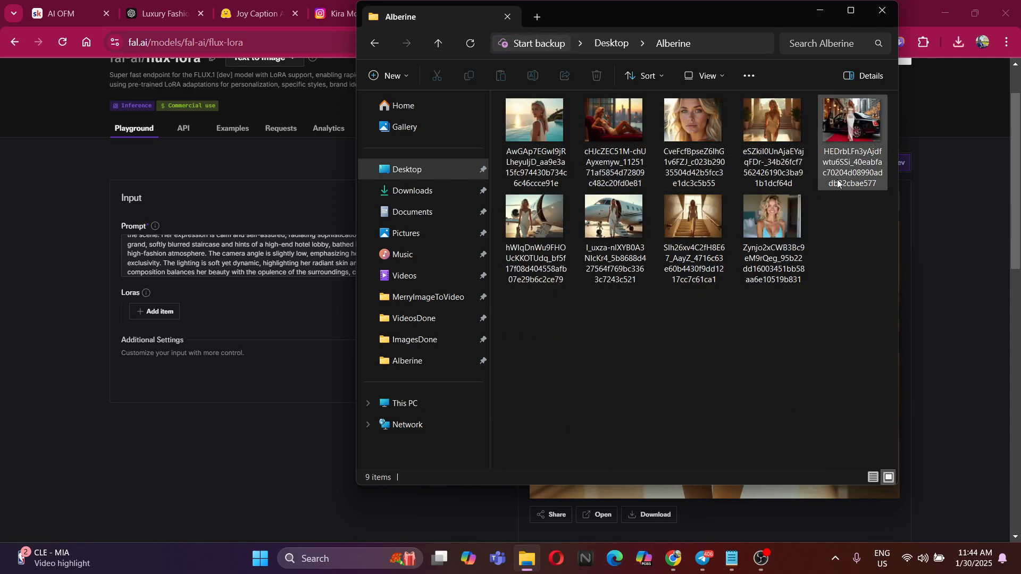
View the image of the model in a white dress beside the black car, close it and delete the file
double_click(855, 120)
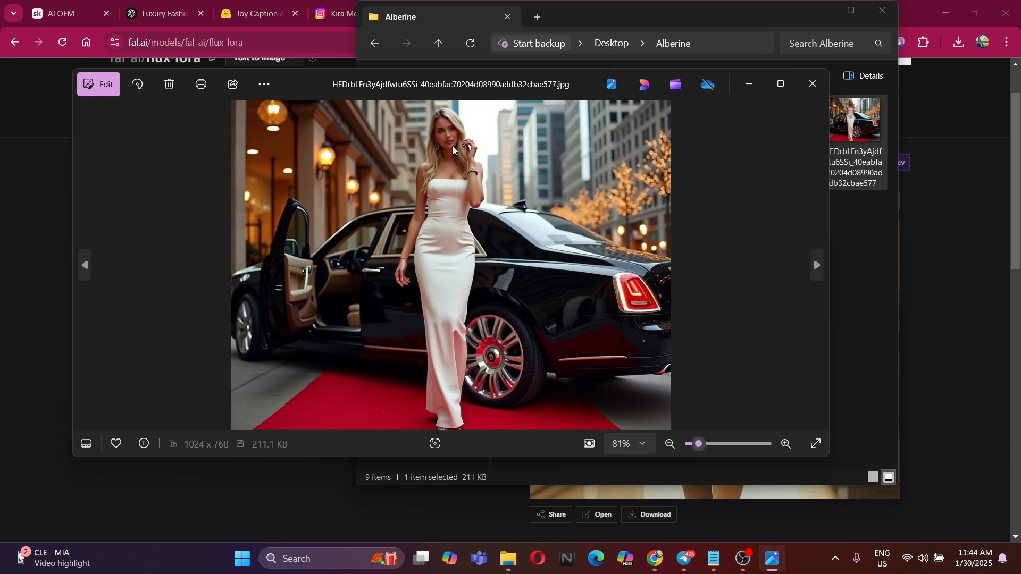
left_click(813, 84)
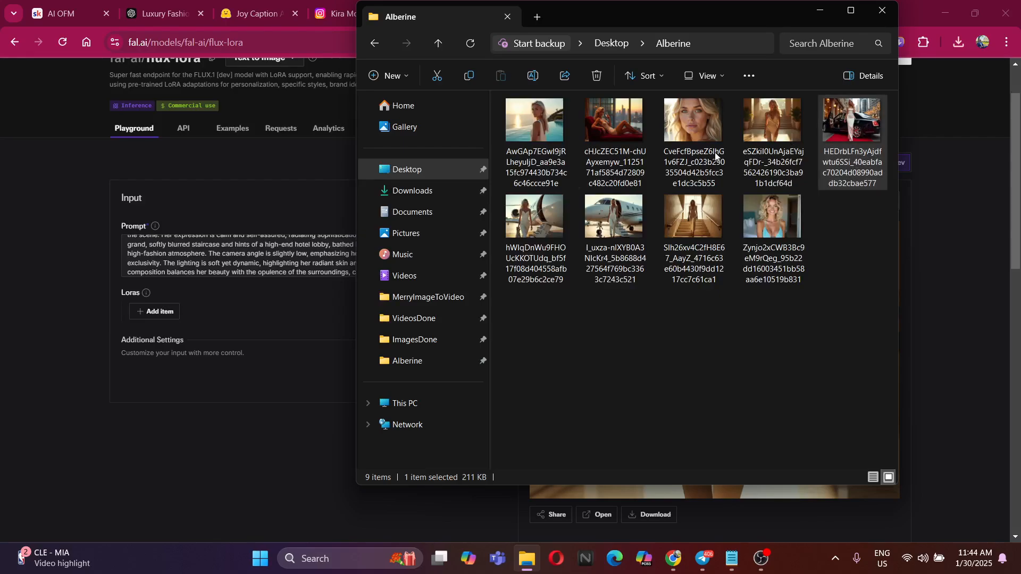
right_click(862, 140)
left_click(742, 72)
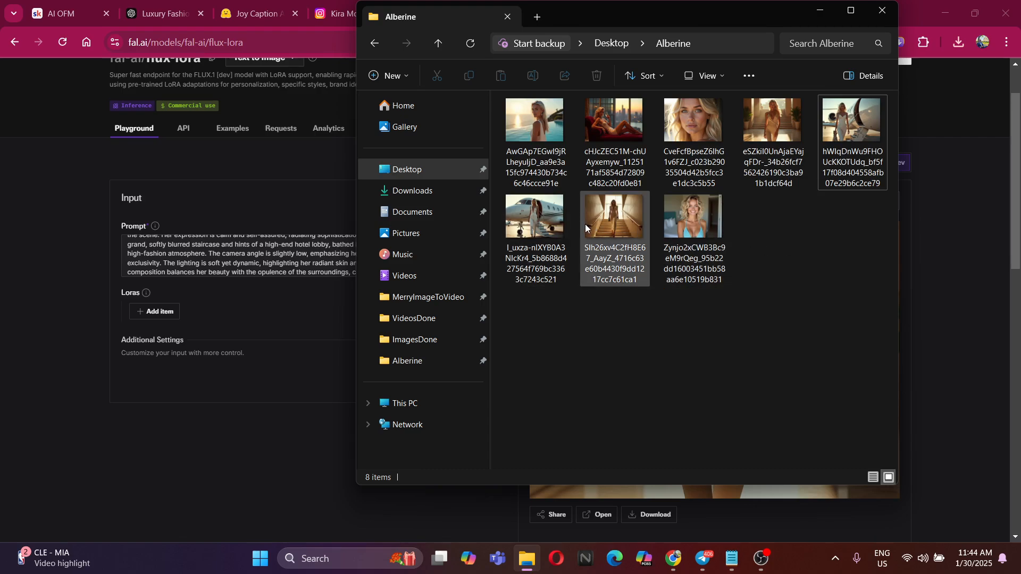
Delete the private jet image whose file name starts with I_uxza from the Alberine folder and return to the flux-lora page
left_click(523, 213)
right_click(524, 213)
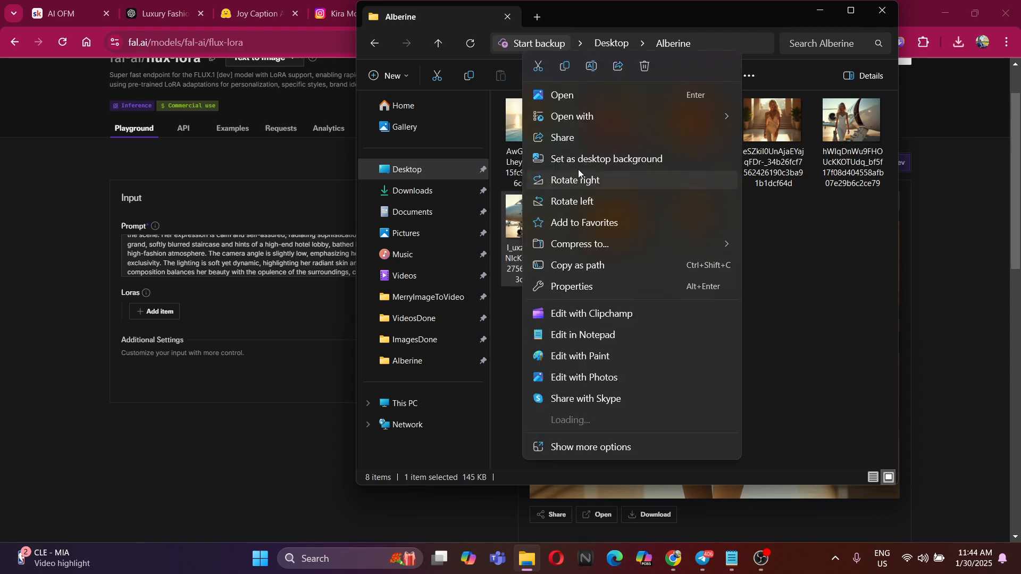
left_click(630, 70)
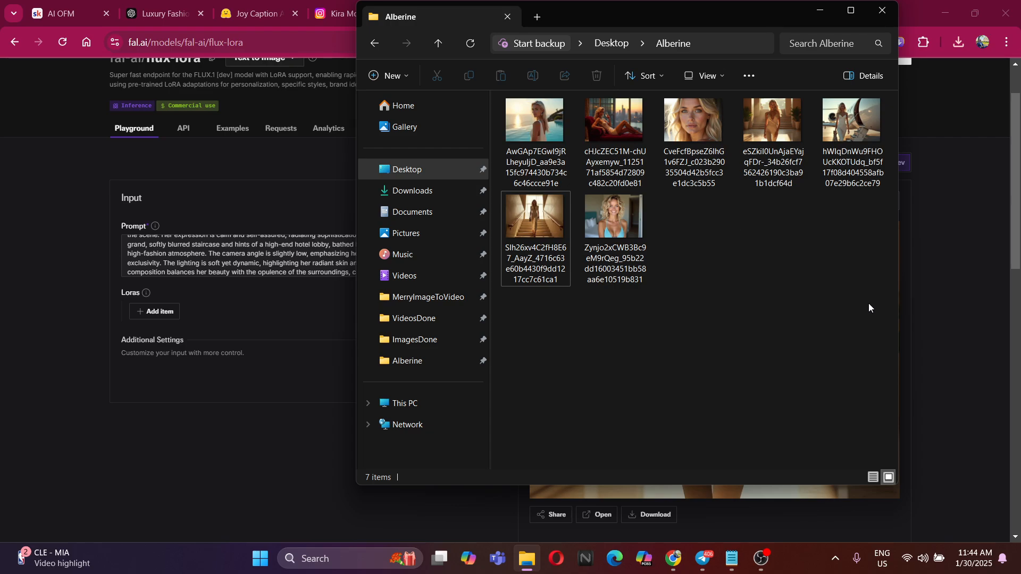
left_click(958, 256)
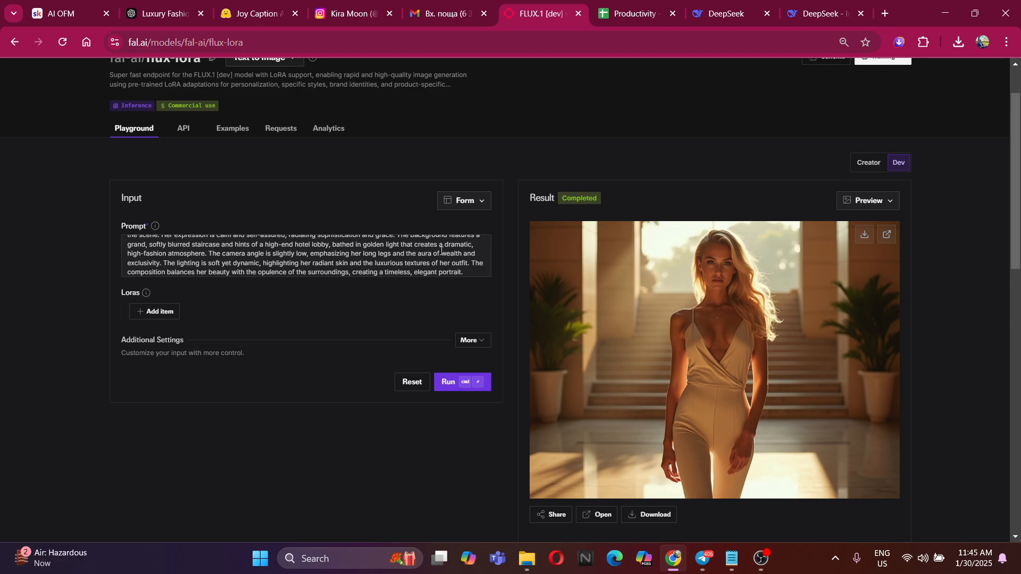
Go to the DeepSeek conversation and send the message "Please give me another prompt like this"
scroll(443, 250, "down", 1)
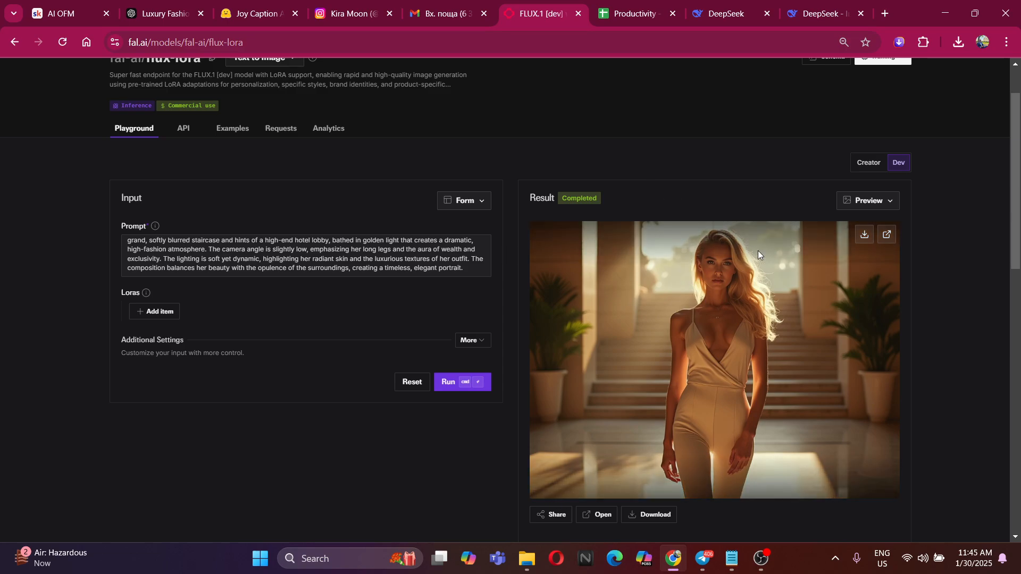
left_click(197, 4)
left_click(274, 5)
left_click(158, 6)
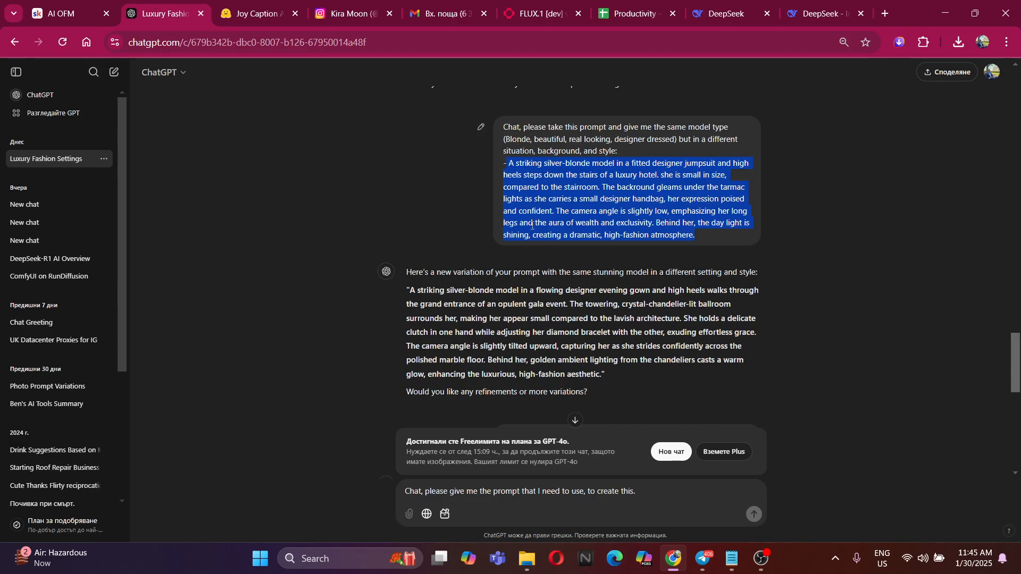
left_click(821, 5)
left_click(459, 448)
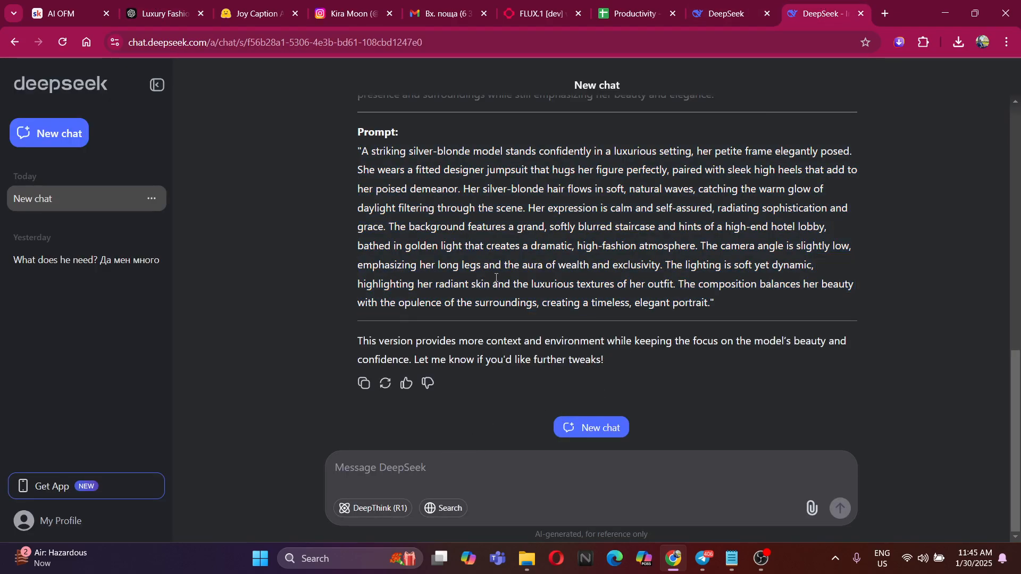
type("Please give me")
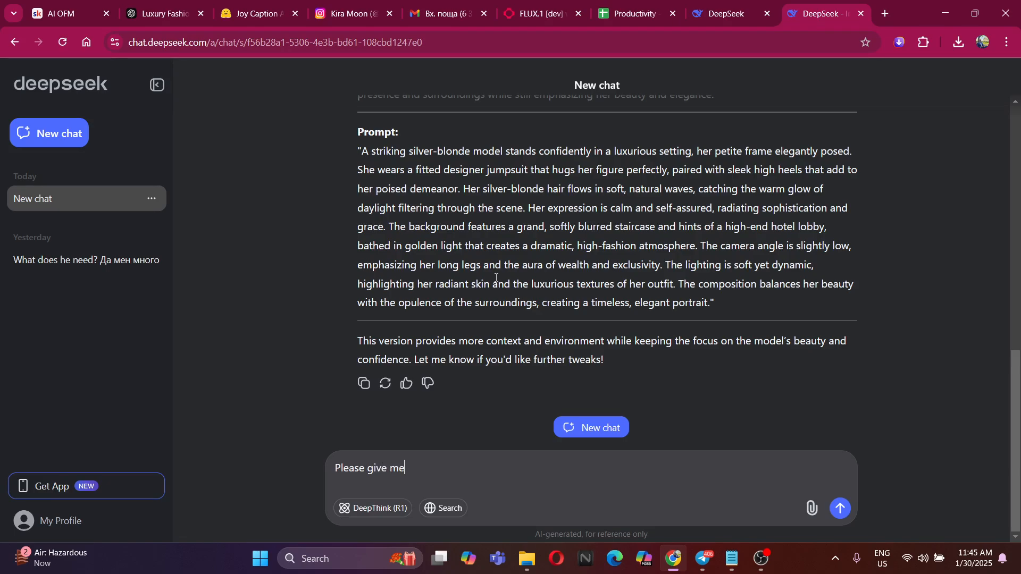
type(" another prompt like this")
key("Return")
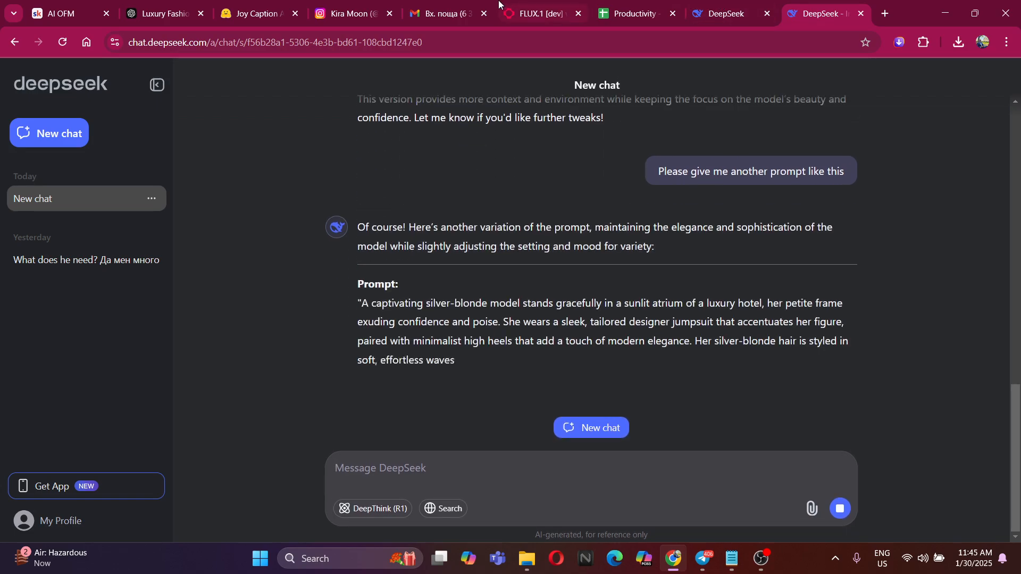
Return to the flux-lora page and review the staircase jumpsuit prompt used for the current image
left_click(534, 14)
scroll(371, 264, "down", 2)
scroll(354, 254, "up", 3)
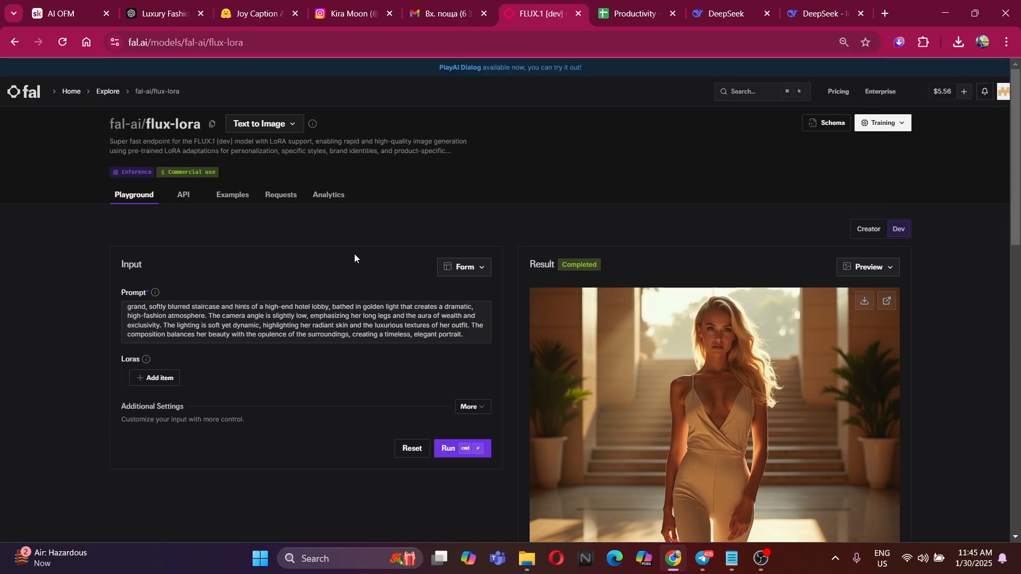
left_click_drag(475, 337, 95, 291)
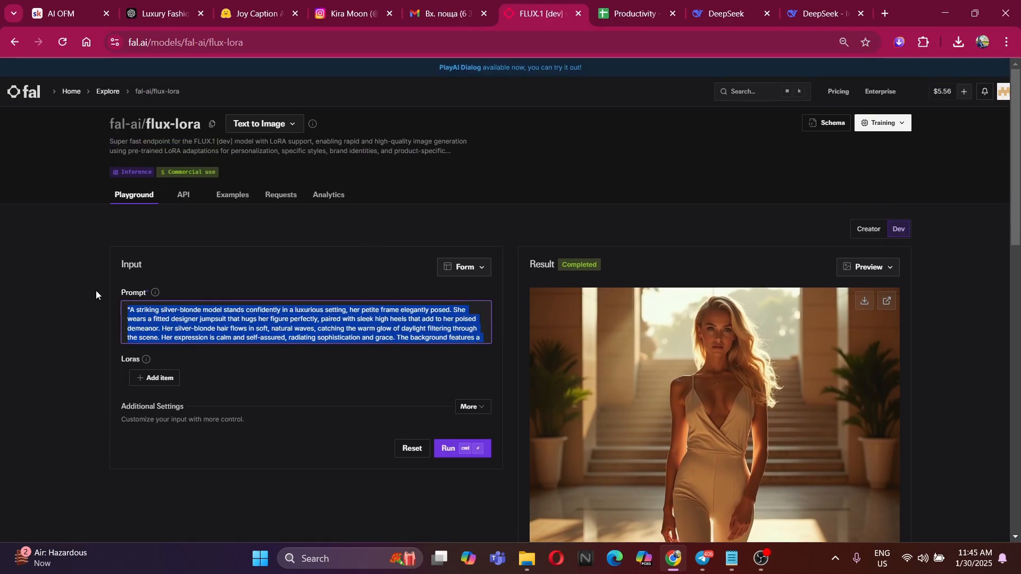
left_click(98, 292)
scroll(319, 323, "down", 2)
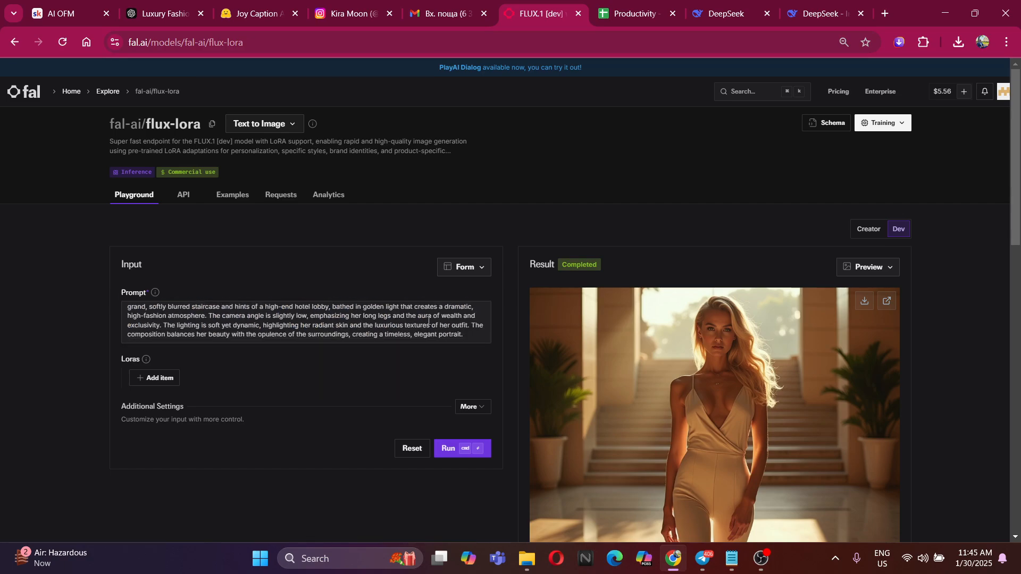
left_click_drag(473, 333, 109, 308)
left_click(205, 292)
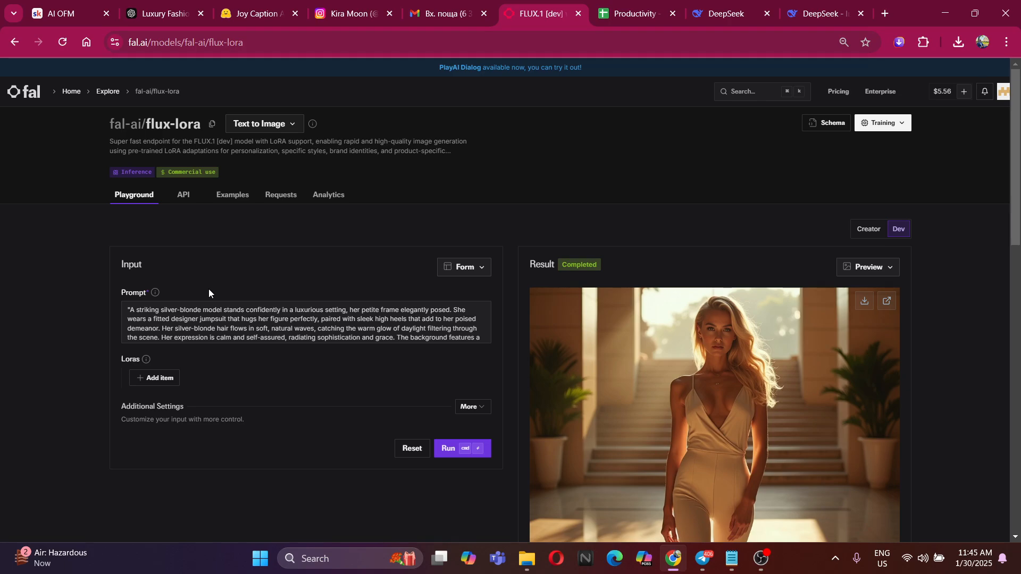
Copy DeepSeek's new sunlit-atrium jumpsuit prompt and use it to replace the whole prompt on the flux-lora page
left_click(817, 7)
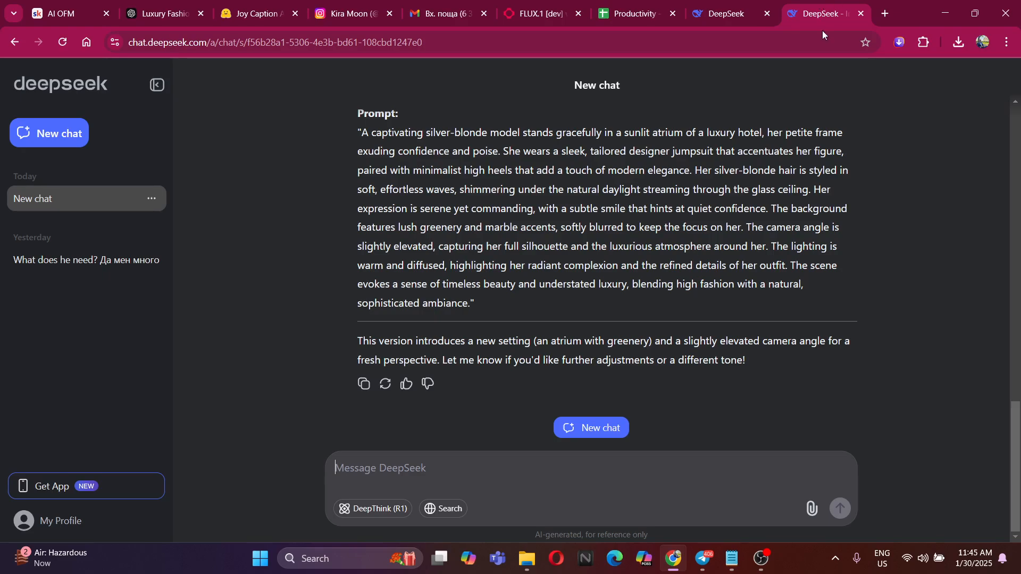
mouse_move(361, 131)
left_mouse_down()
mouse_move(500, 302)
mouse_move(466, 303)
mouse_move(478, 307)
mouse_move(353, 137)
left_mouse_up()
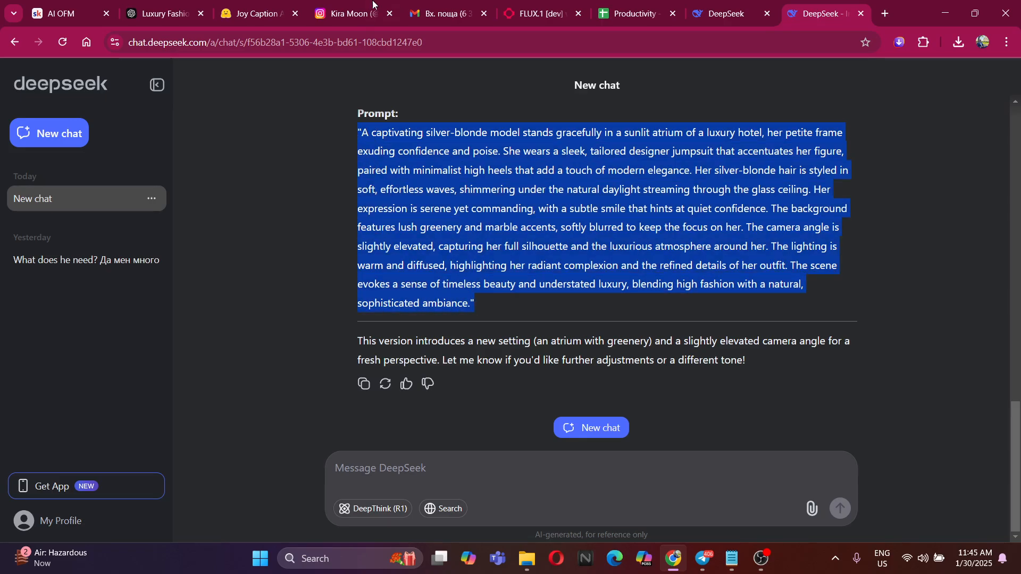
left_click(539, 14)
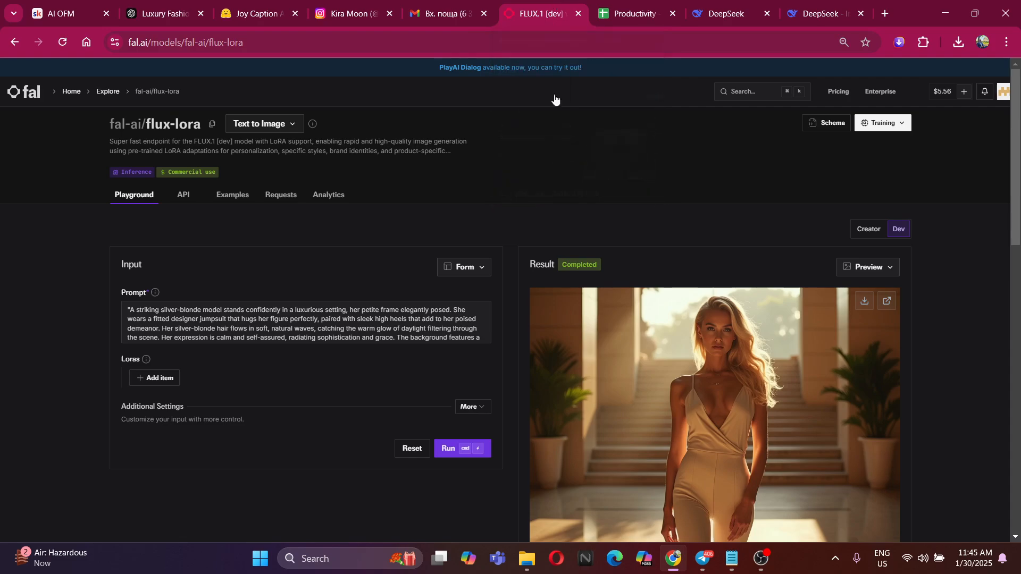
scroll(372, 324, "down", 3)
key("ctrl+a")
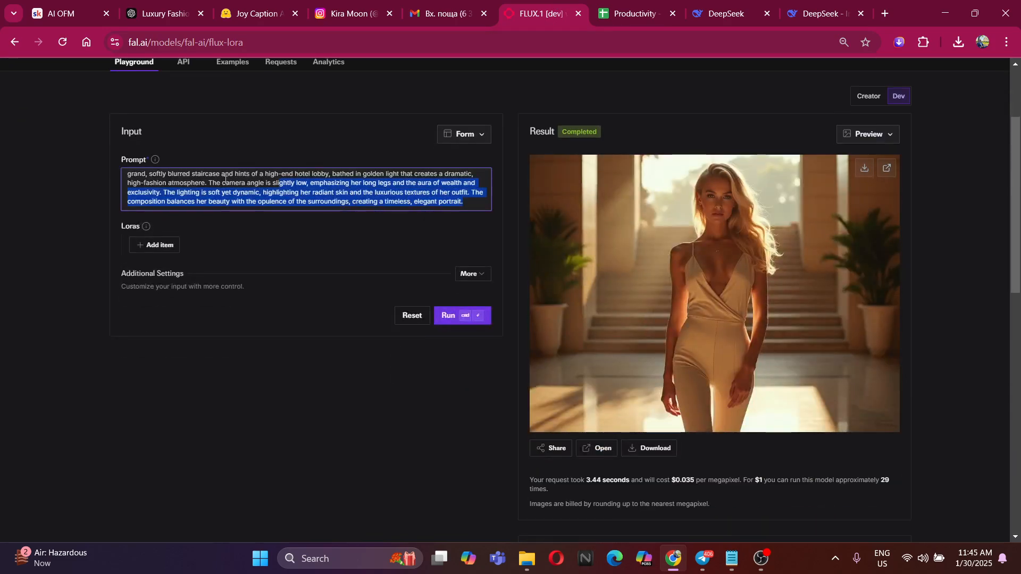
key("ctrl+v")
Generate the image from the atrium prompt and save it as a JPEG in the Desktop's Alberine folder
left_click(486, 316)
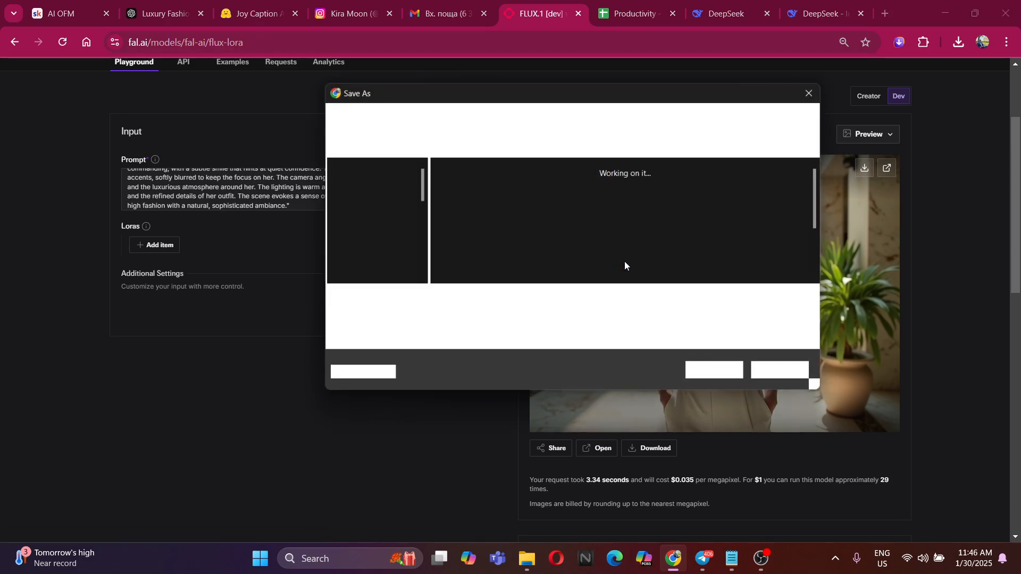
scroll(681, 234, "down", 3)
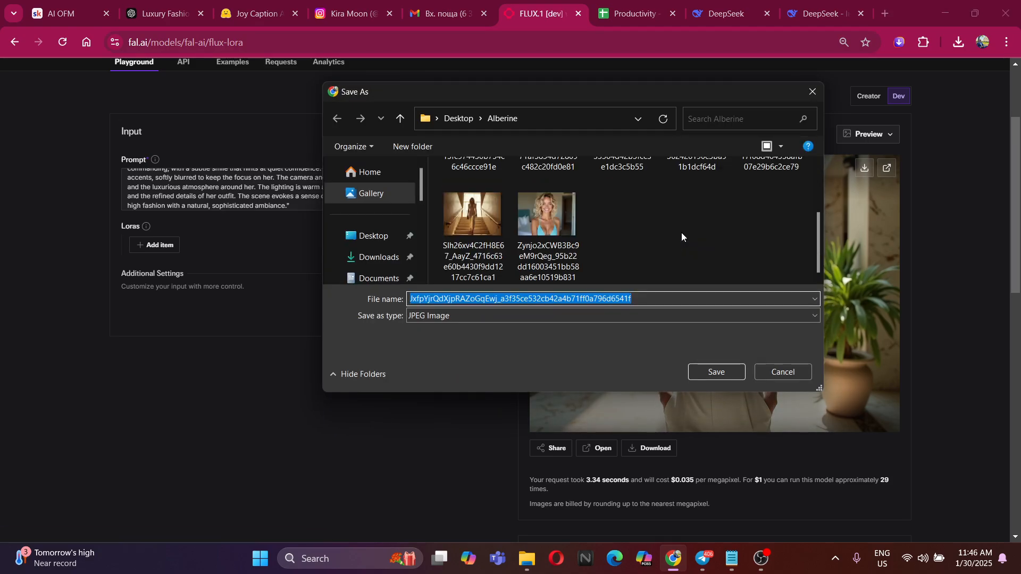
left_click(718, 377)
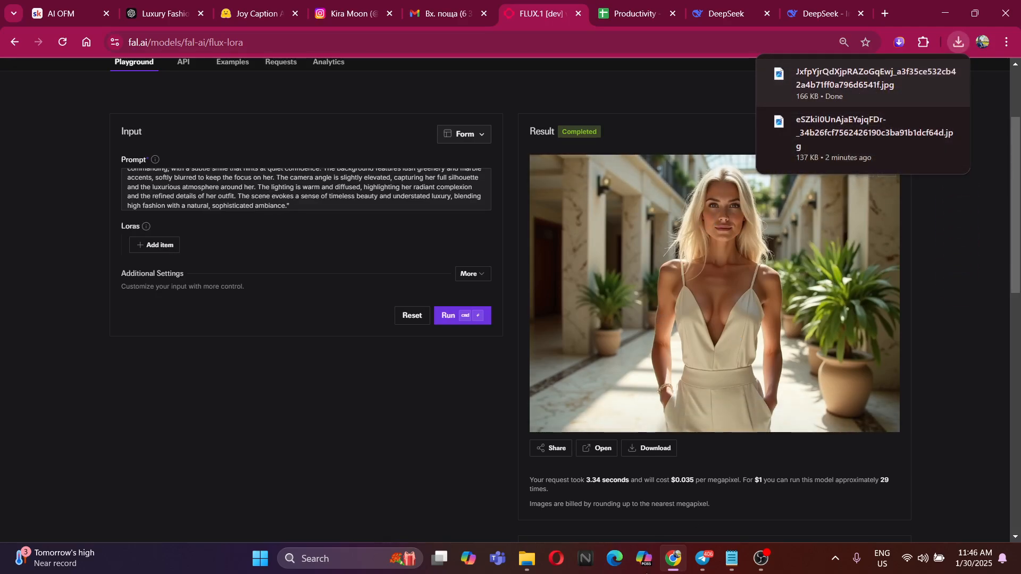
Switch to the Alberine folder in File Explorer and compare the saved images for the model's consistency across face, poses and settings
left_click(535, 562)
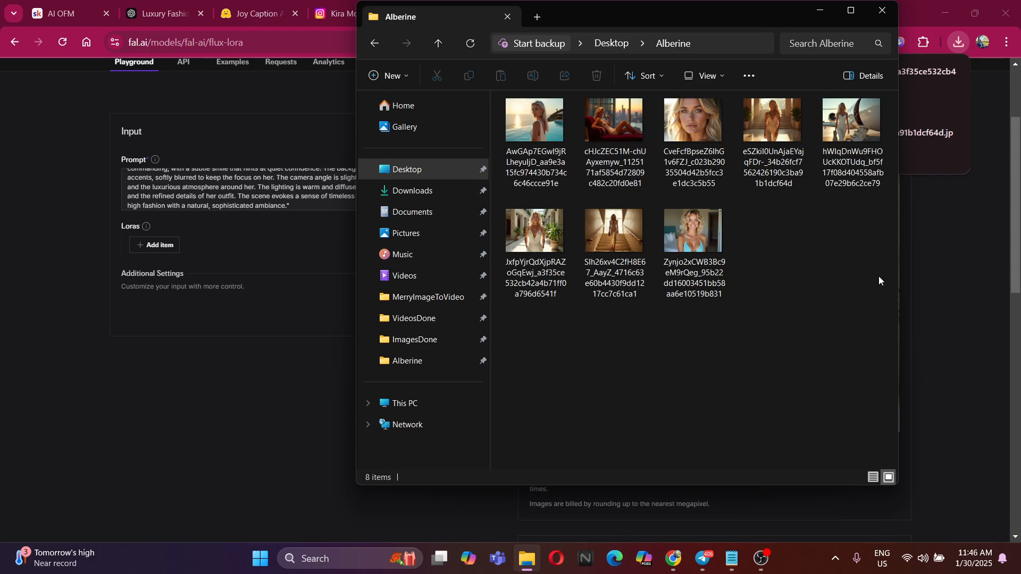
left_click_drag(880, 303, 531, 128)
left_click_drag(611, 154, 811, 309)
left_click(691, 117)
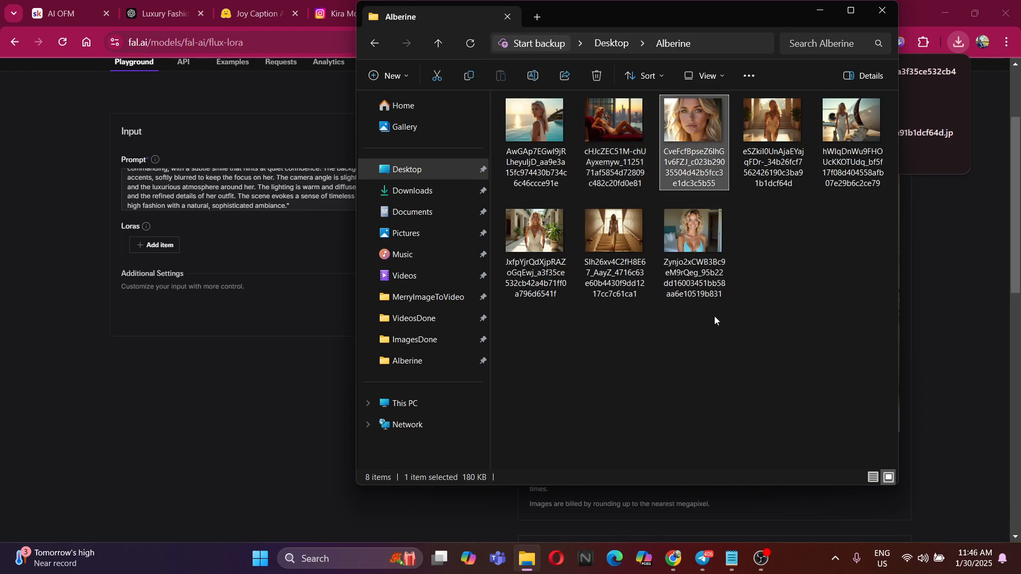
left_click(706, 242)
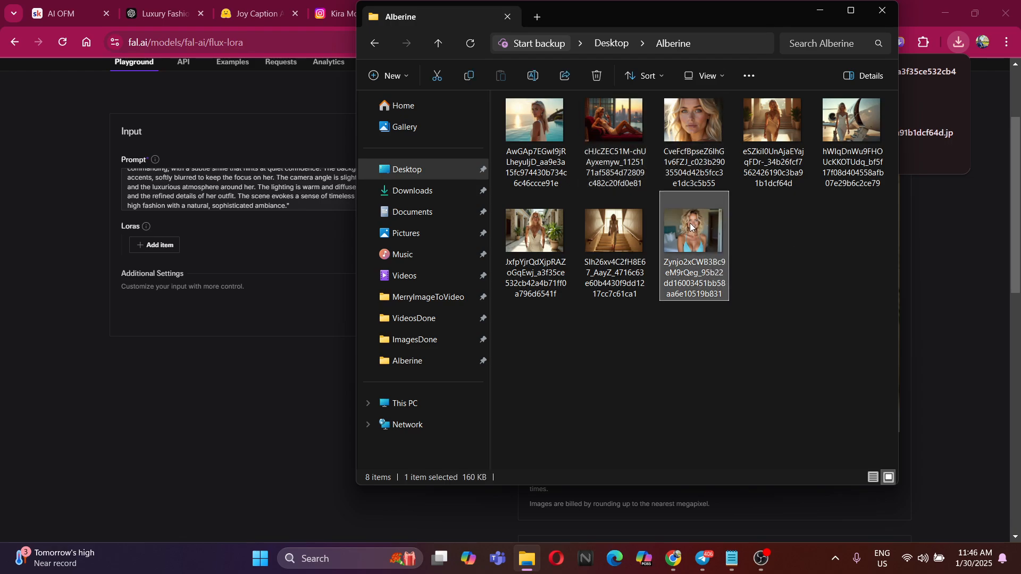
left_click(792, 123)
left_click(525, 238)
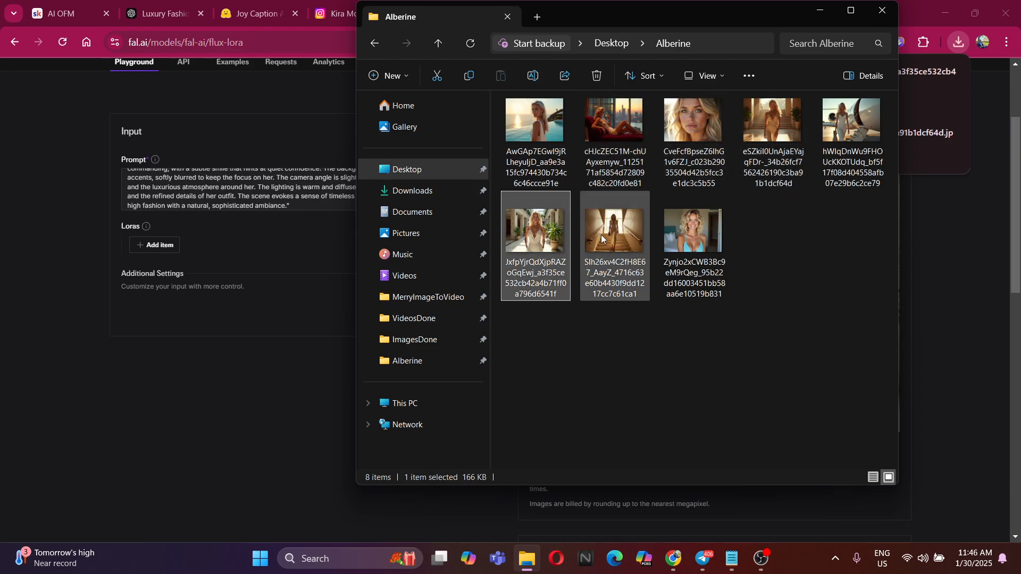
left_click(602, 234)
left_click(552, 137)
left_click(862, 133)
left_click(780, 122)
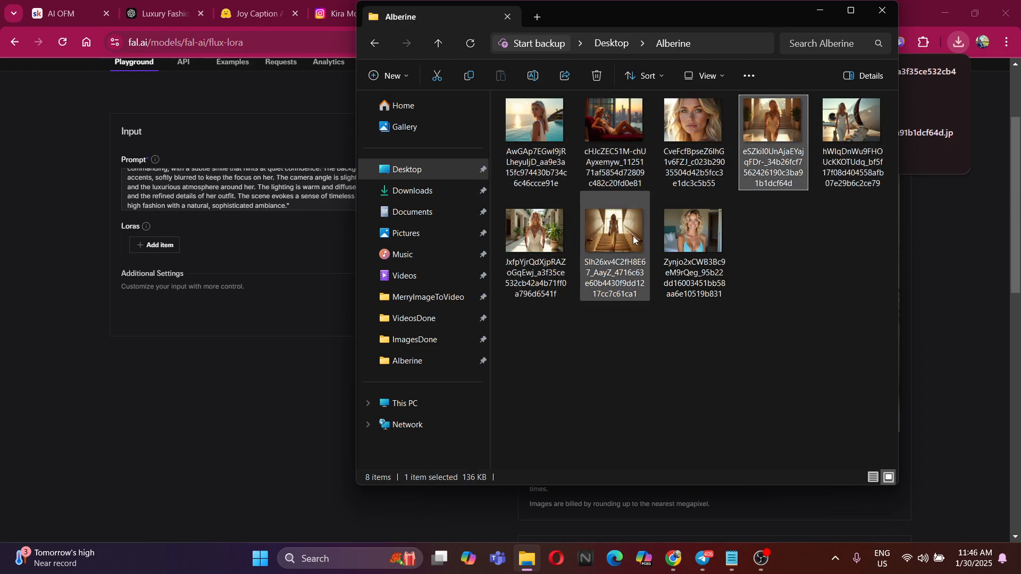
left_click(617, 235)
left_click(531, 240)
left_click(867, 131)
left_click(781, 123)
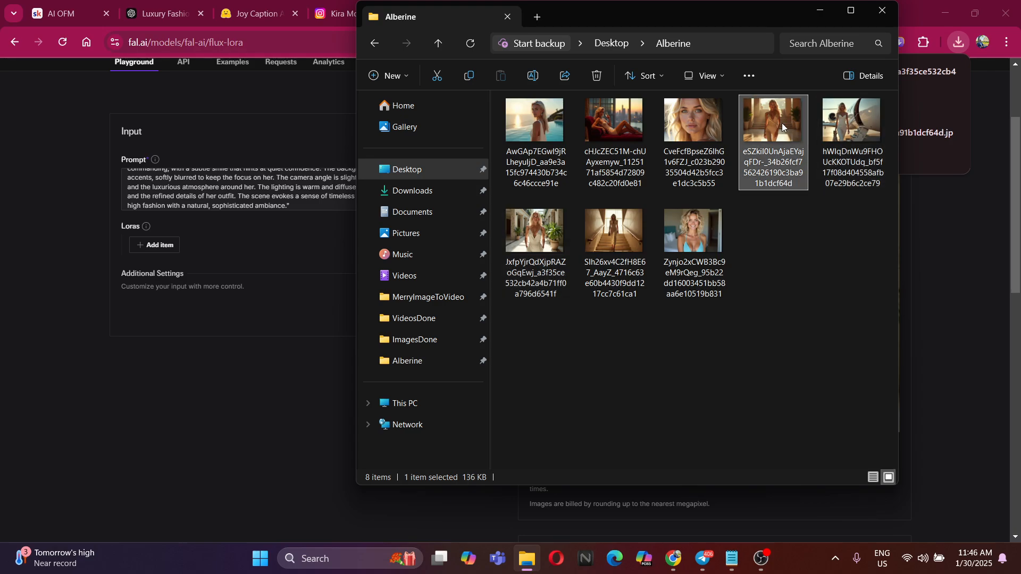
left_click(617, 235)
left_click(556, 235)
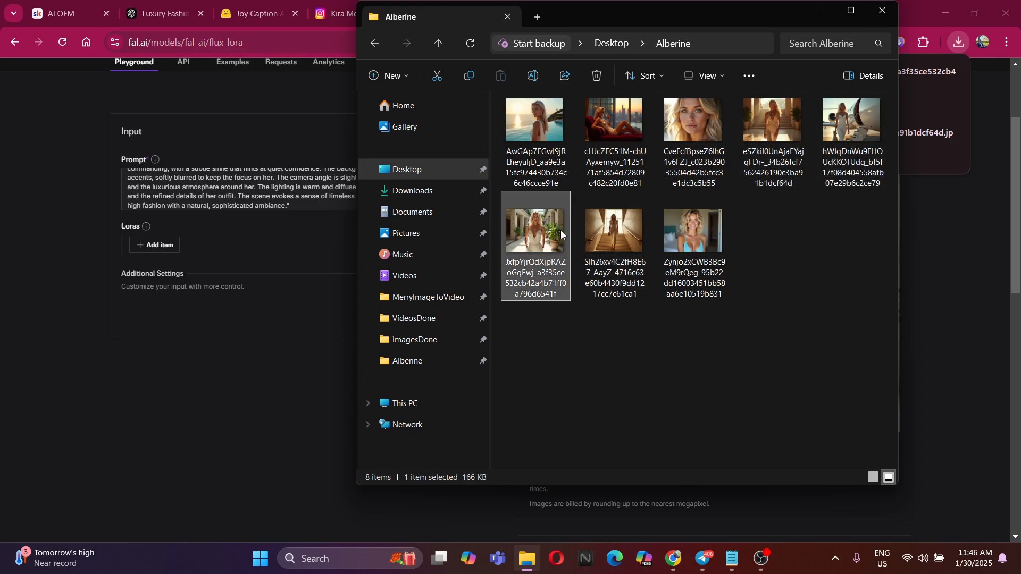
left_click(846, 121)
left_click(783, 125)
left_click(697, 128)
left_click(551, 132)
left_click(591, 133)
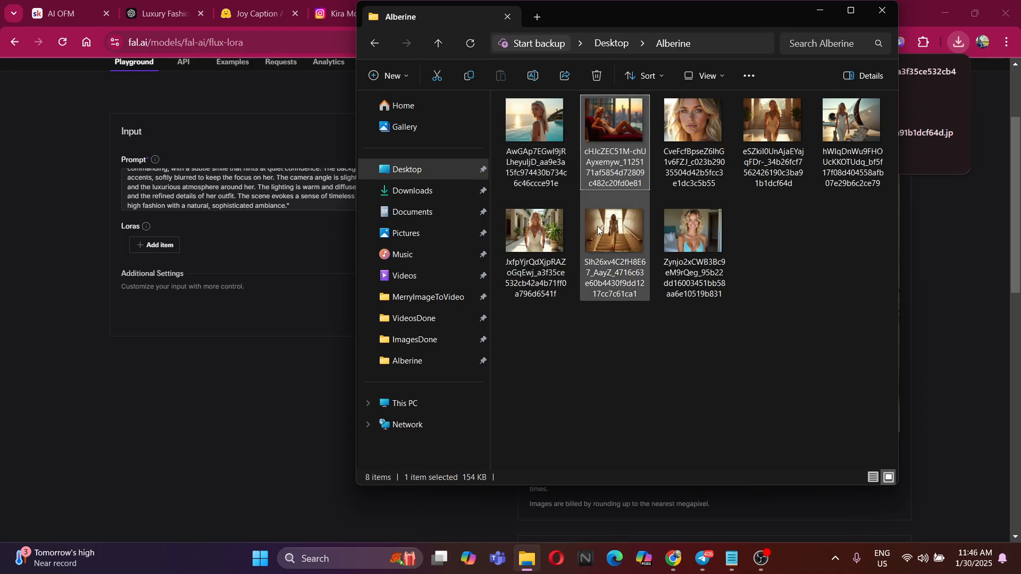
left_click(598, 226)
left_click(531, 233)
left_click(697, 229)
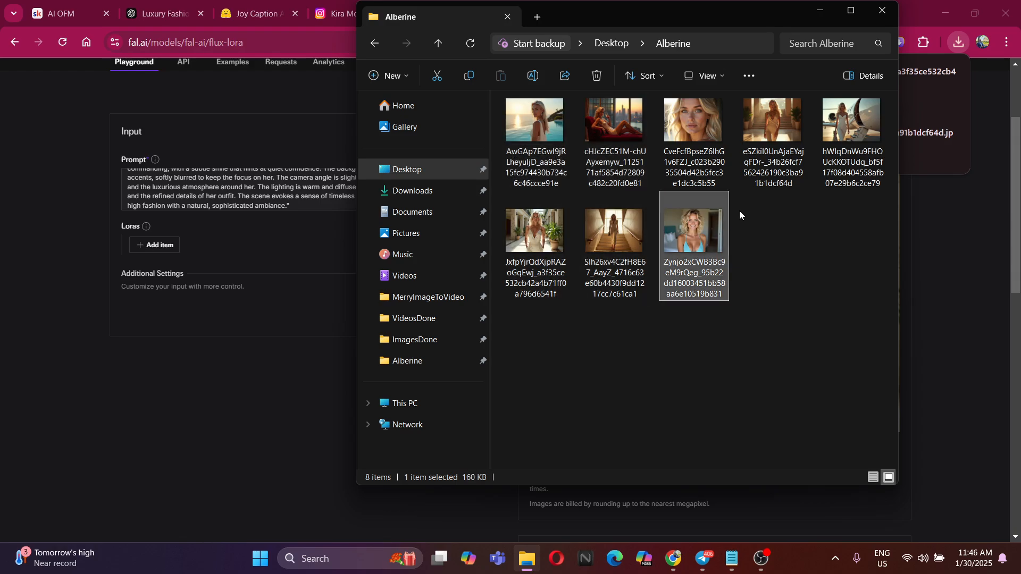
left_click(771, 273)
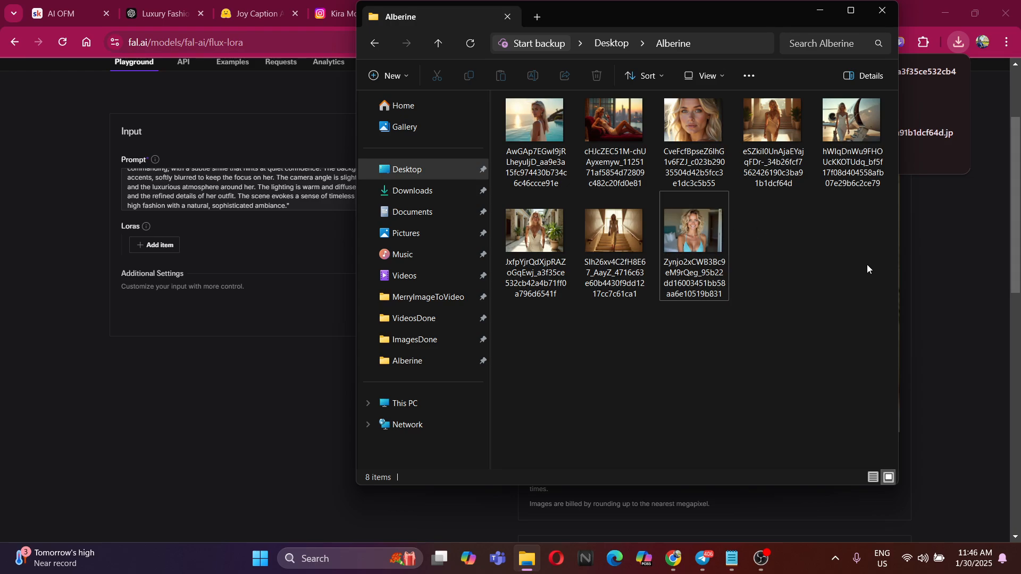
View the saved sunset poolside portrait from the Alberine folder enlarged, close it and return to the flux-lora page
double_click(534, 133)
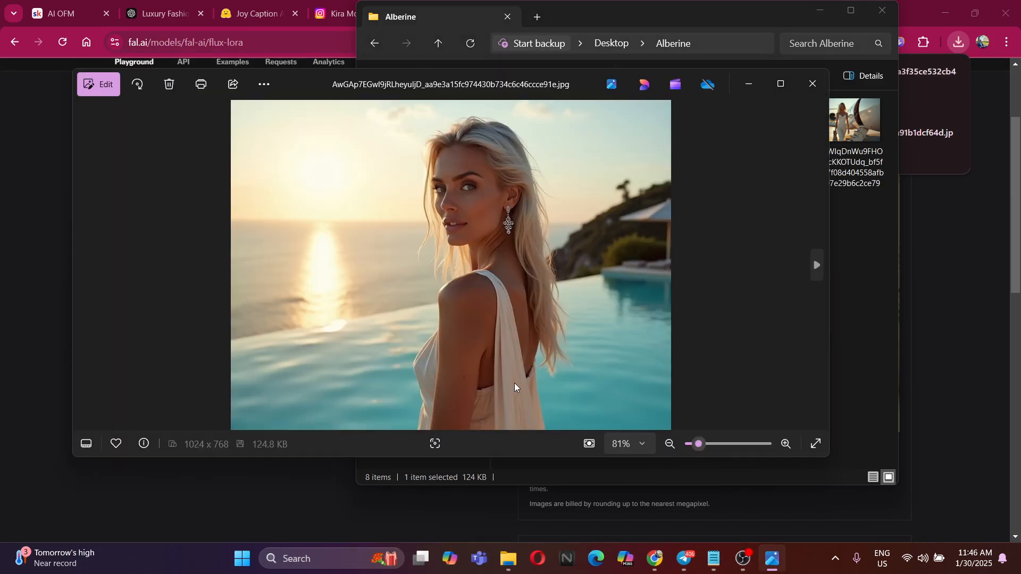
left_click(812, 83)
left_click(860, 302)
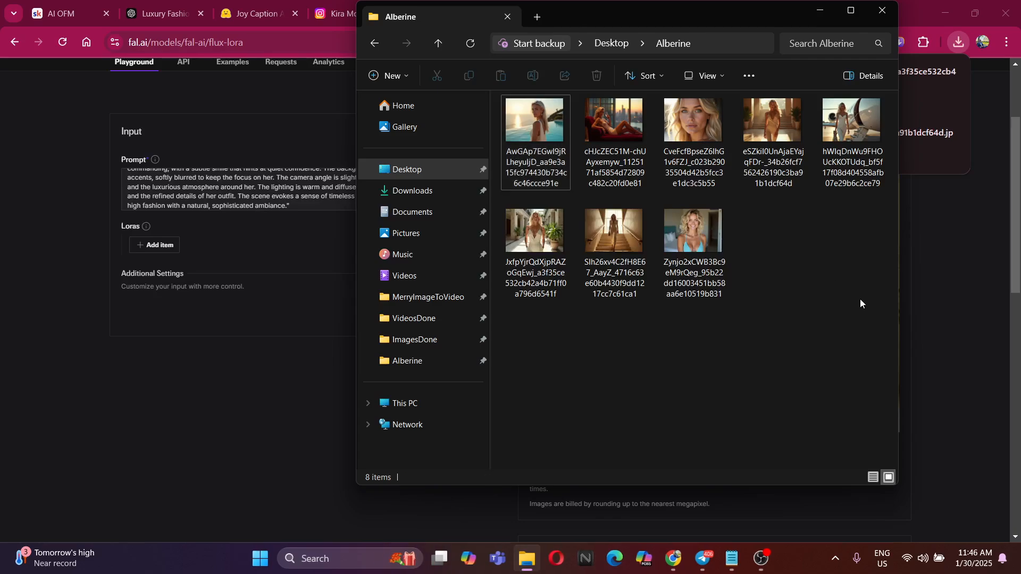
left_click(949, 297)
scroll(351, 239, "up", 3)
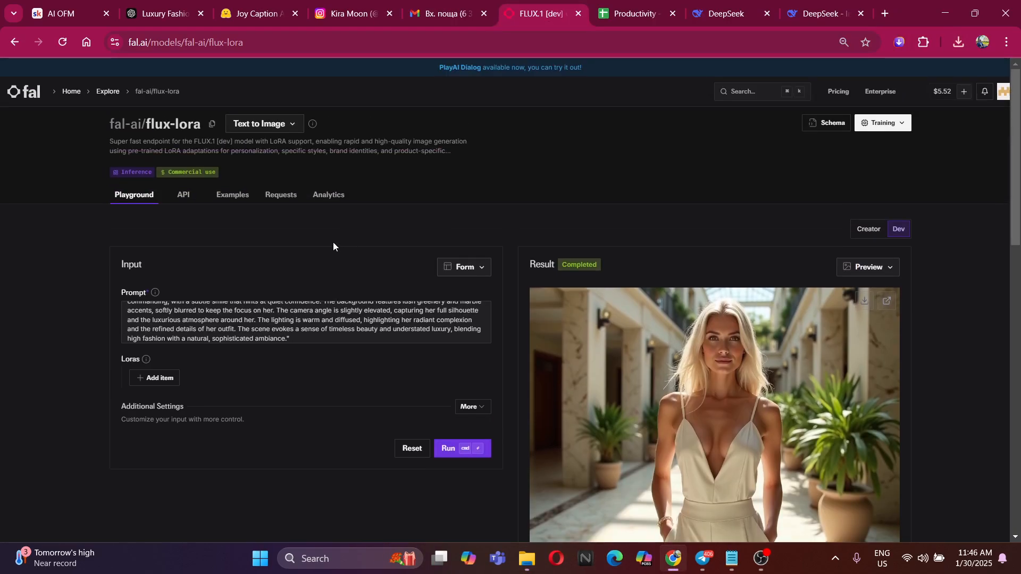
Ask DeepSeek for a prompt that shows the model from the back, looking at the camera, with an amazing view in front of her
left_click(260, 9)
left_click(207, 8)
left_click(796, 10)
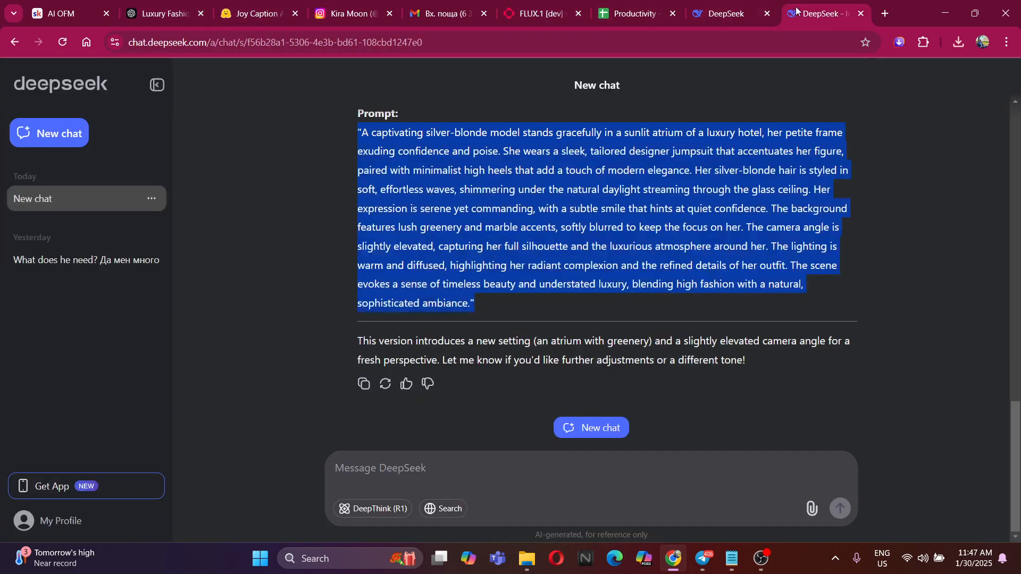
left_click(440, 479)
type("P")
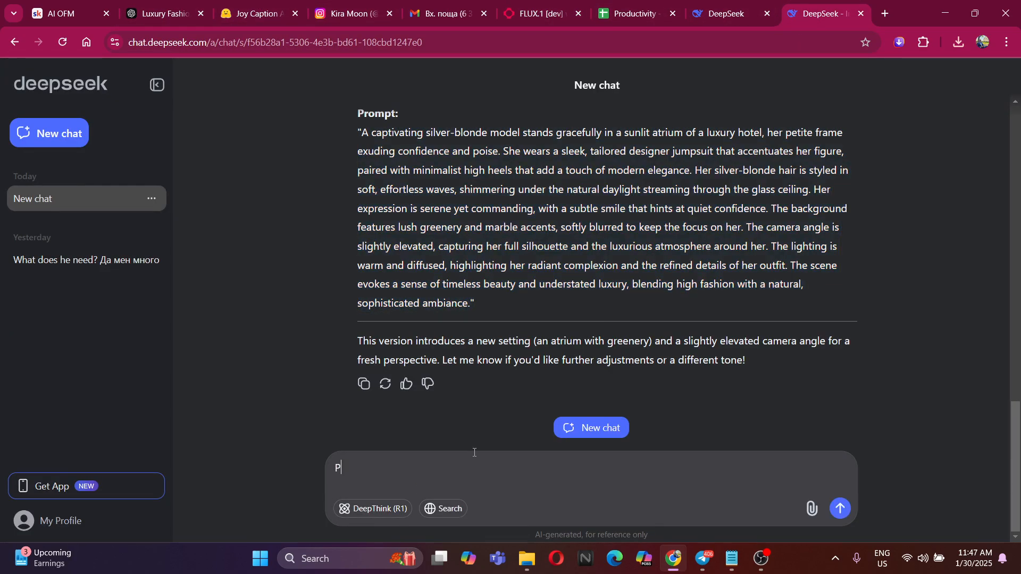
type("lease give me a prompt, w")
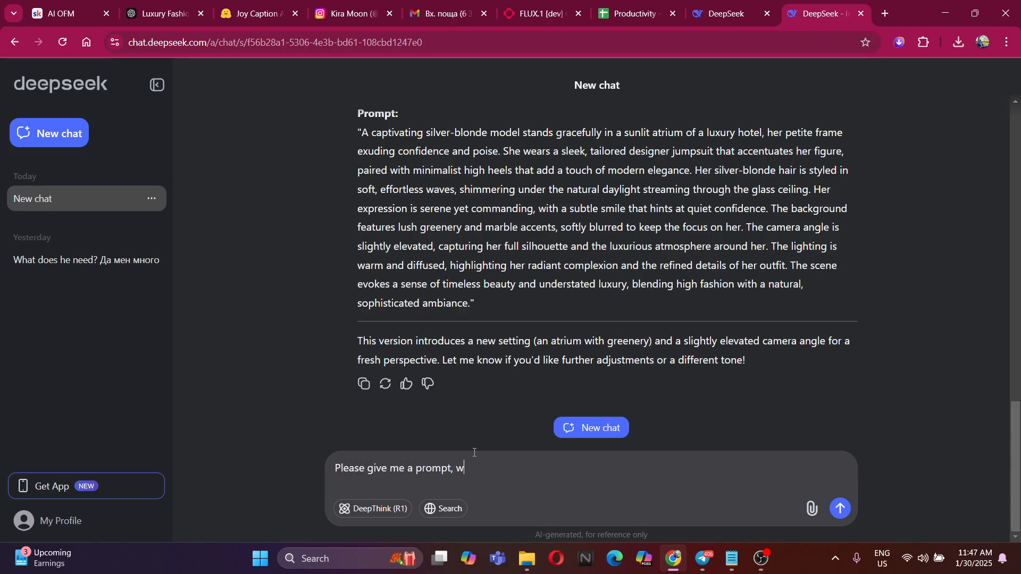
type("hich will show my model from the back, ")
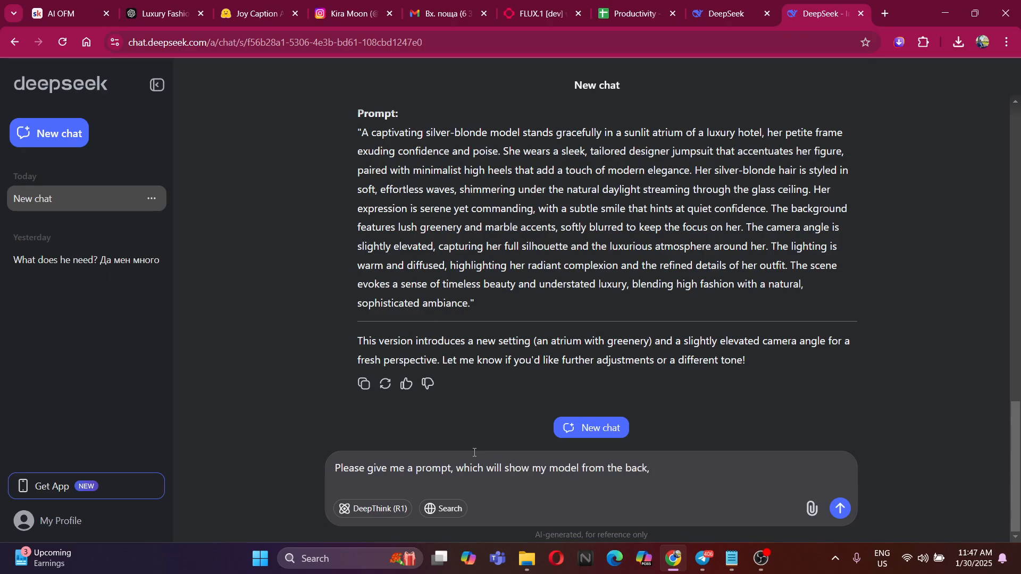
type("looking at the camrra and")
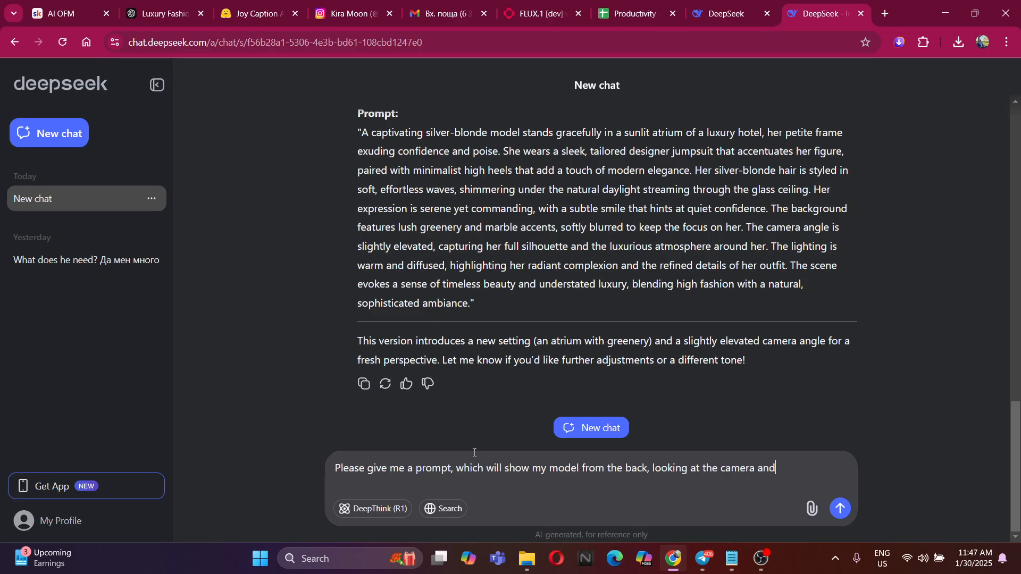
type(" the view is amazing infront of")
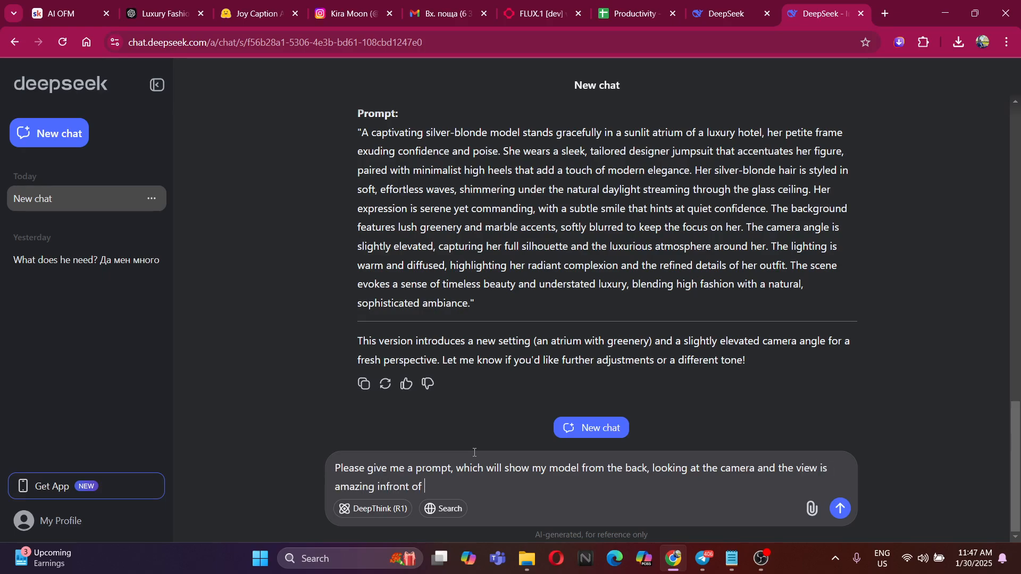
type(" her")
key("Return")
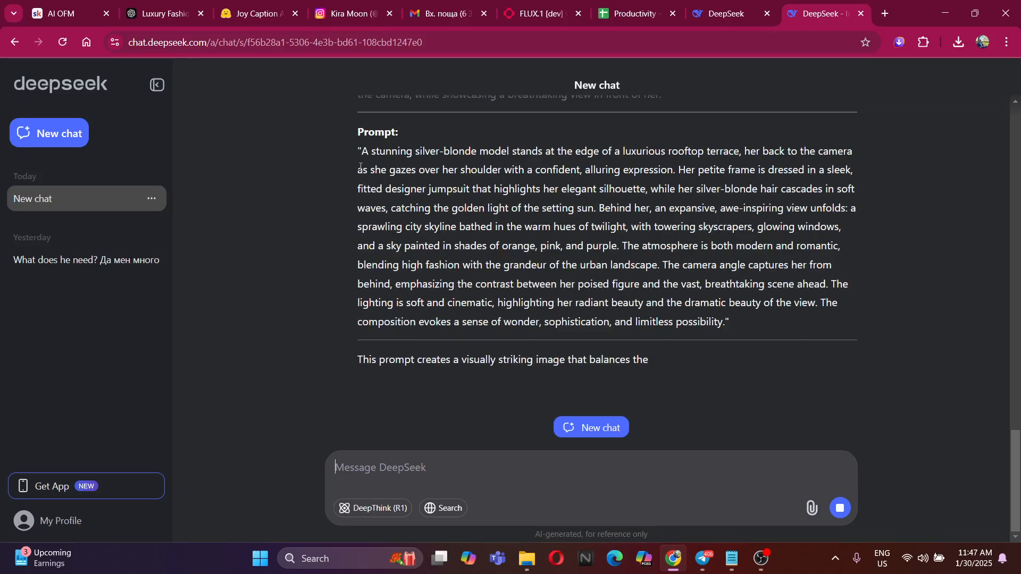
Copy DeepSeek's rooftop-terrace skyline prompt, replace the whole flux-lora prompt with it and generate the image
left_click_drag(362, 133, 723, 301)
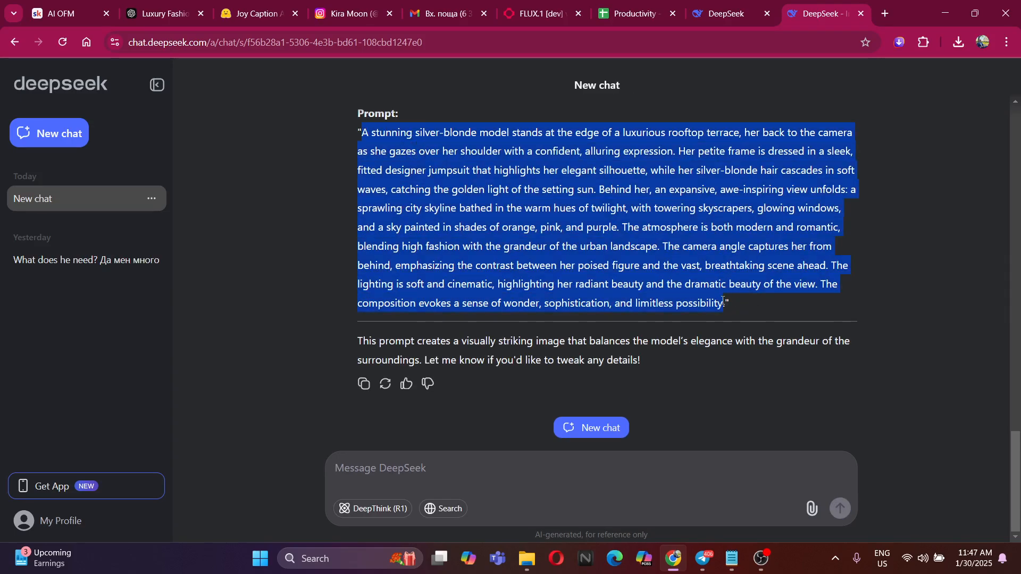
left_click(163, 6)
left_click(537, 13)
scroll(316, 289, "down", 3)
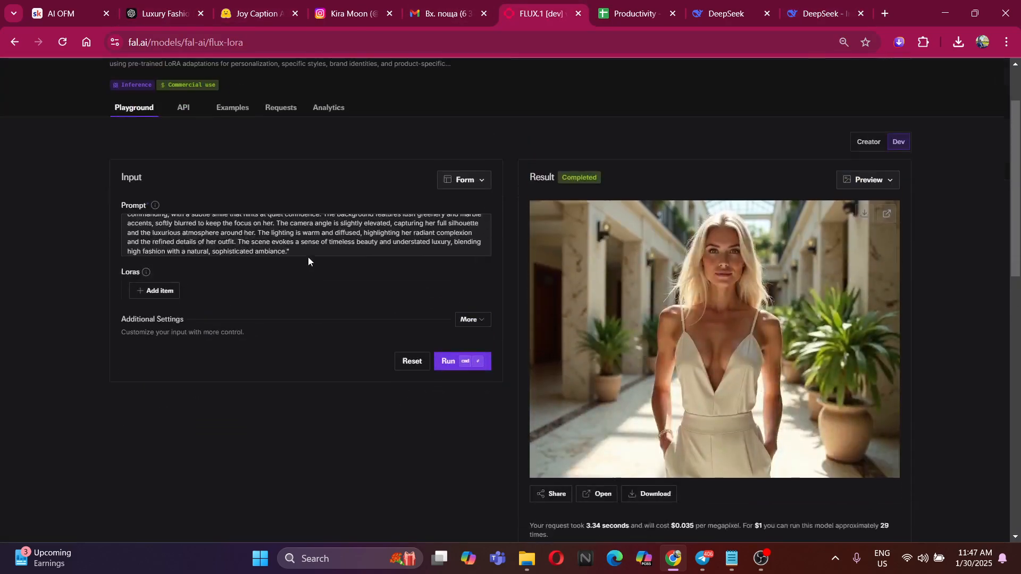
left_click(307, 255)
key("ctrl+a")
key("ctrl+v")
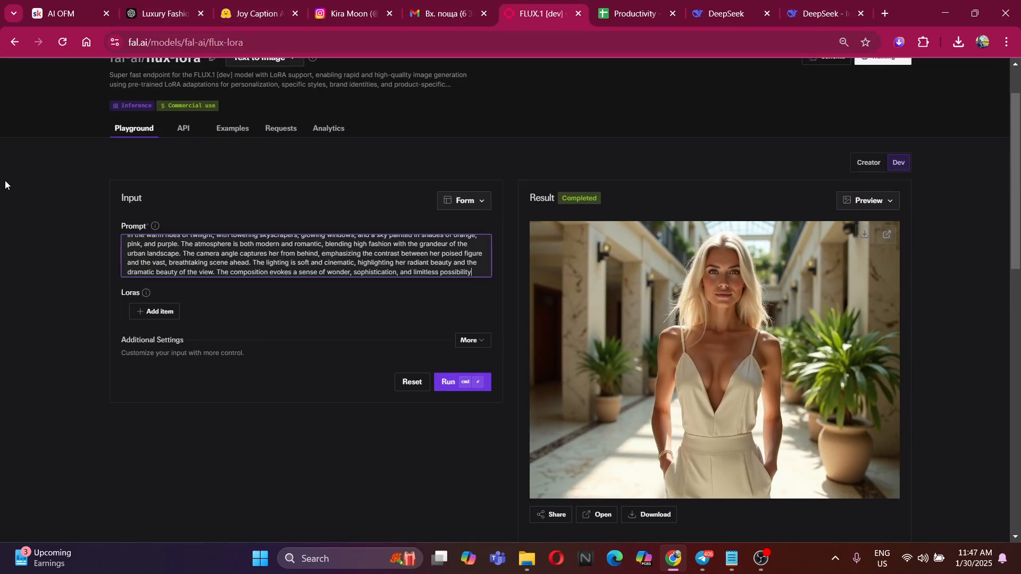
left_click(450, 384)
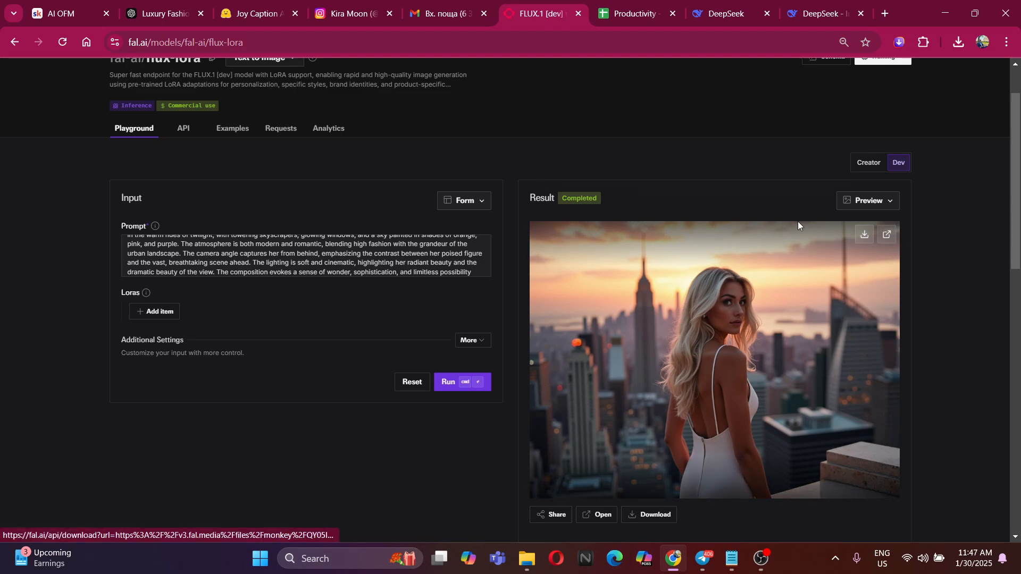
Save the rooftop skyline image as a JPEG in the Desktop's Alberine folder and check the downloaded file enlarged
left_click(713, 365)
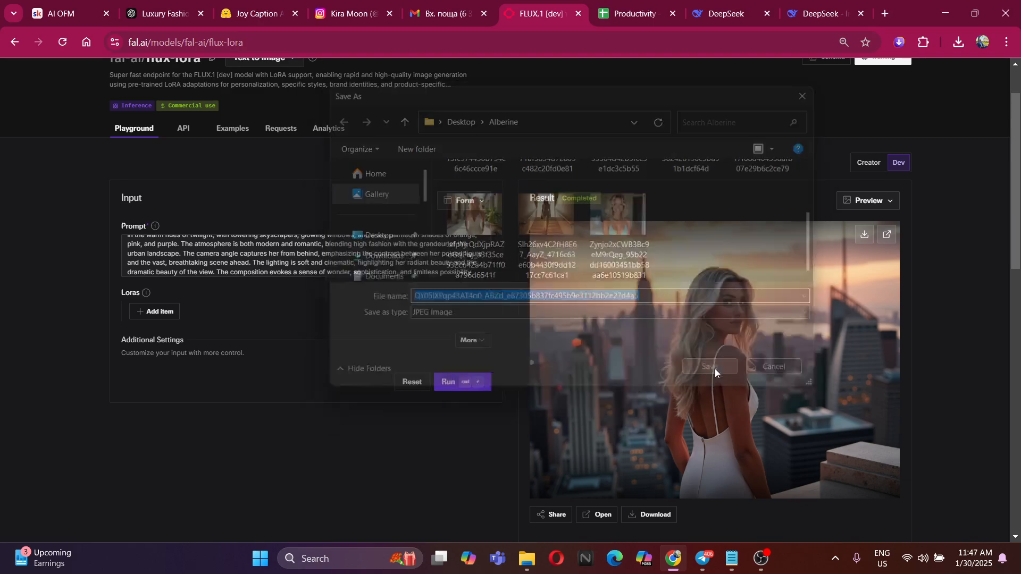
left_click(856, 85)
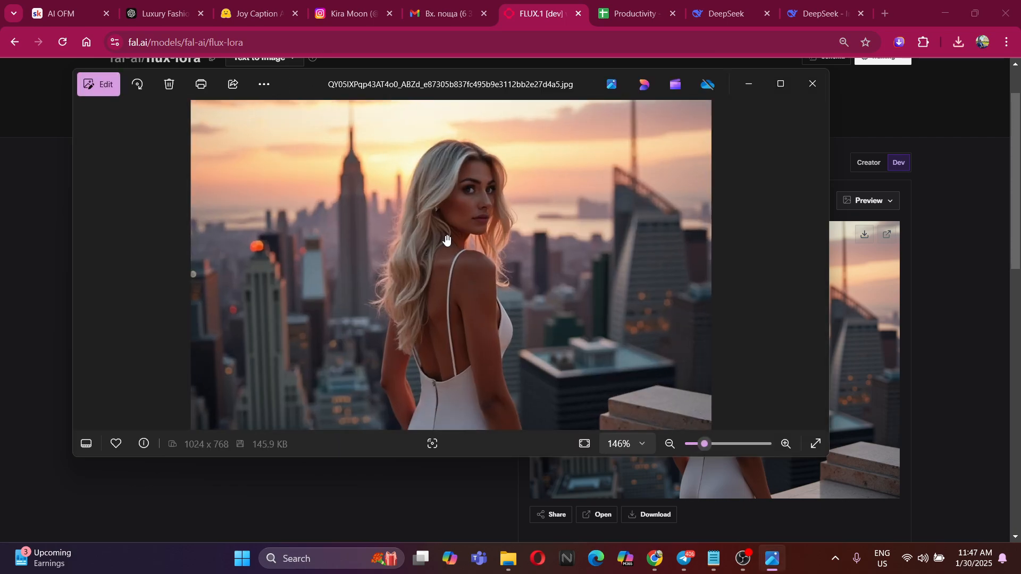
scroll(446, 239, "down", 3)
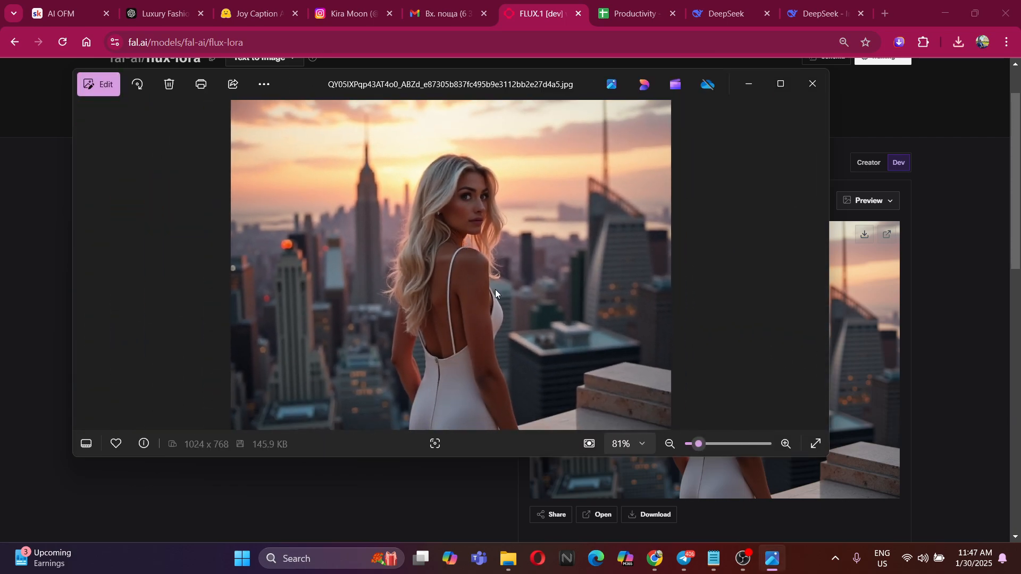
left_click(812, 84)
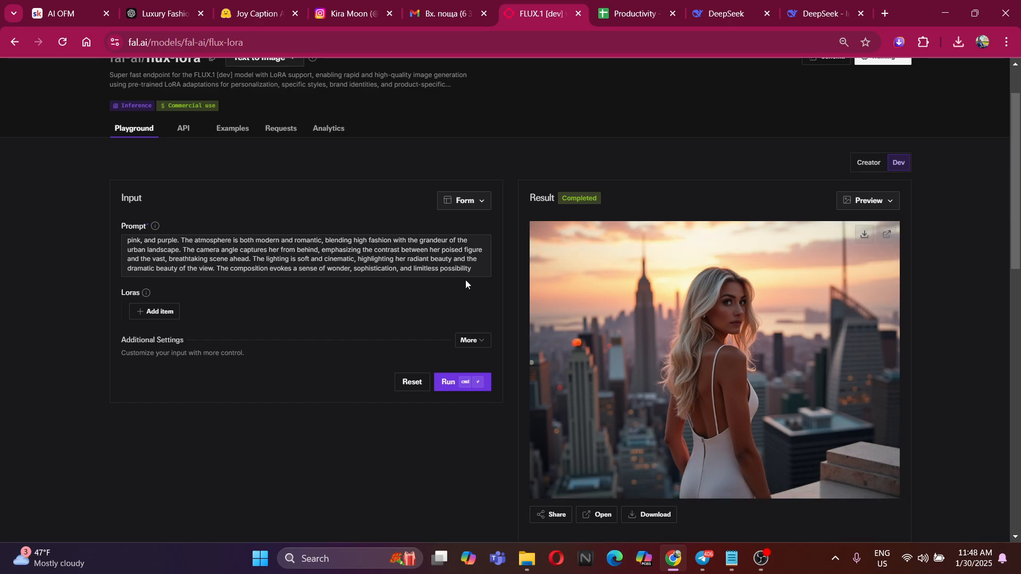
Ask DeepSeek for a similar prompt in the mountain with a "waterwall", looking as real as possible, with tourist-style dress and sport walking sticks held by the model
left_click(806, 4)
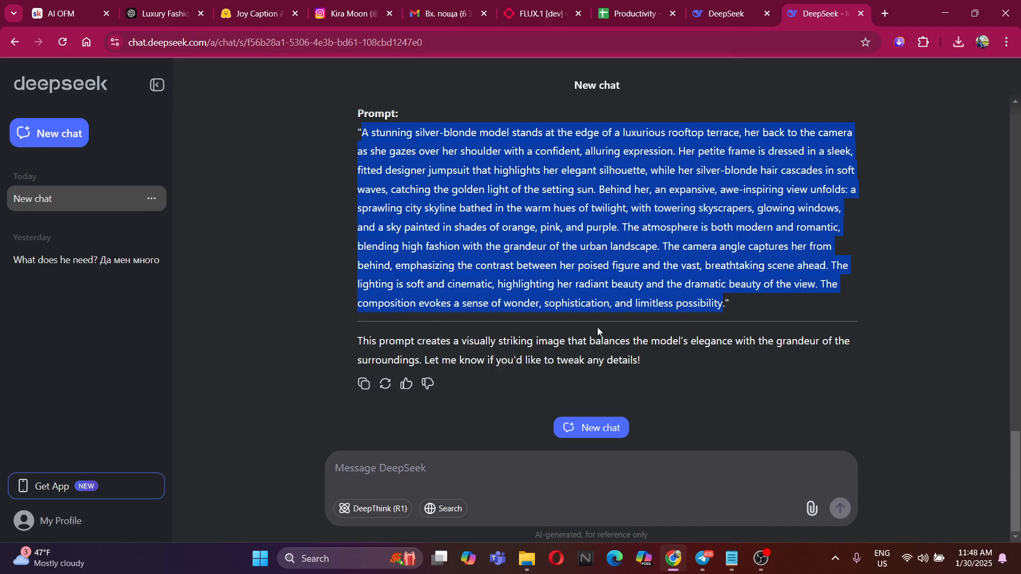
left_click(459, 465)
type("Give me a s")
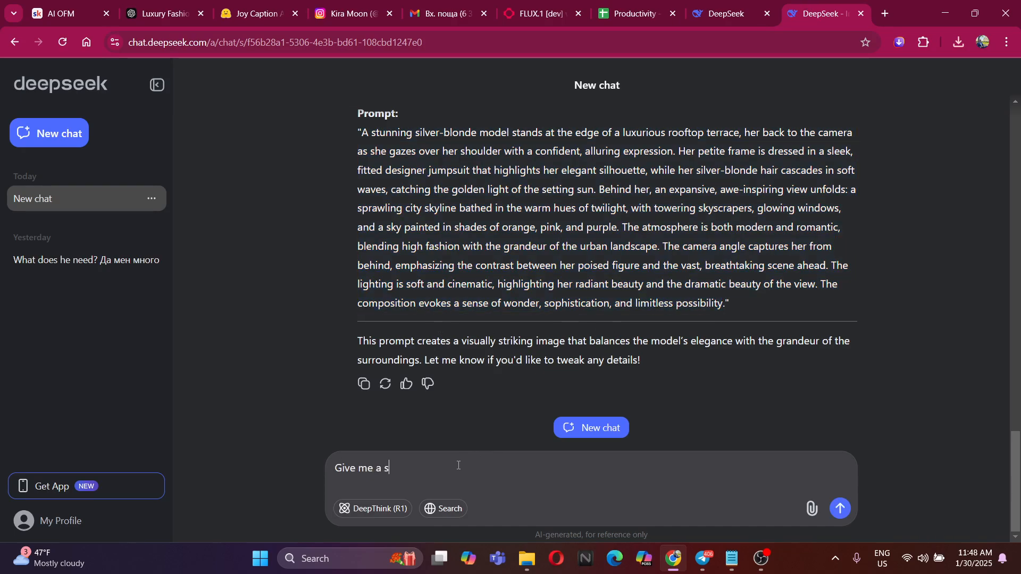
type("imilar one, but in the mountain,")
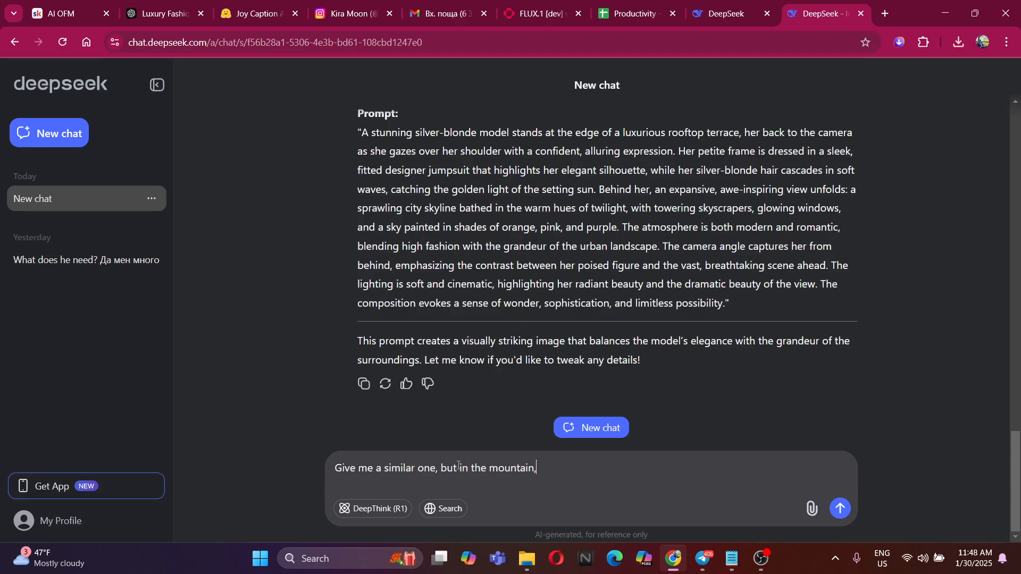
key("BackSpace")
type("with a waterwall, looking as real as p")
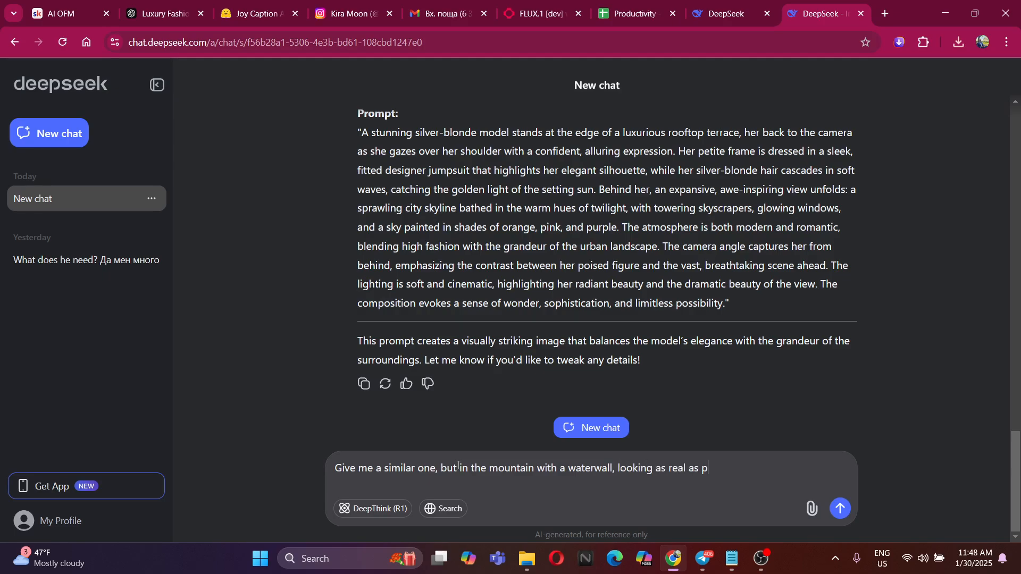
type("ossible, the dress is touri")
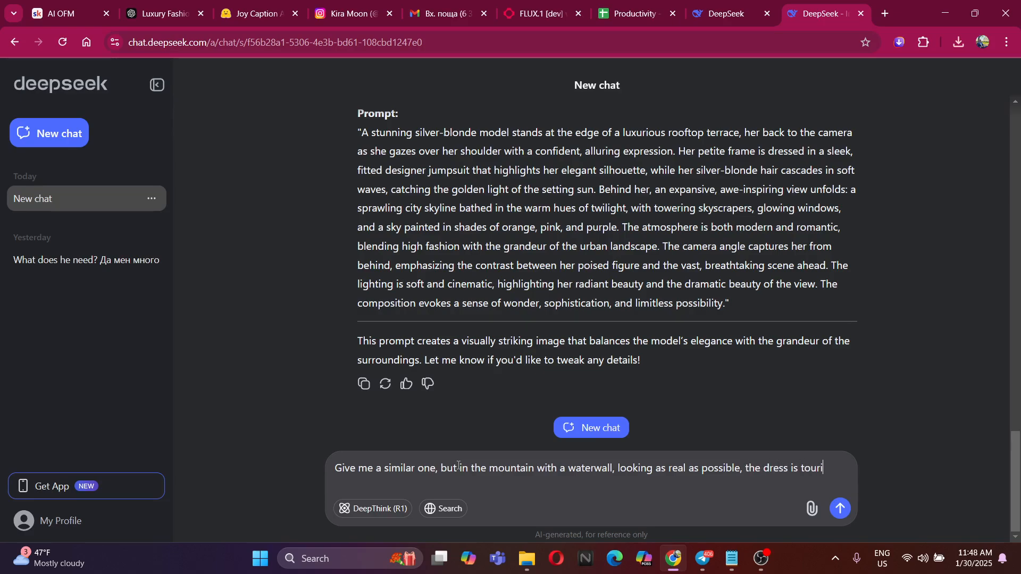
type("st style, an")
type("d sport walking sti")
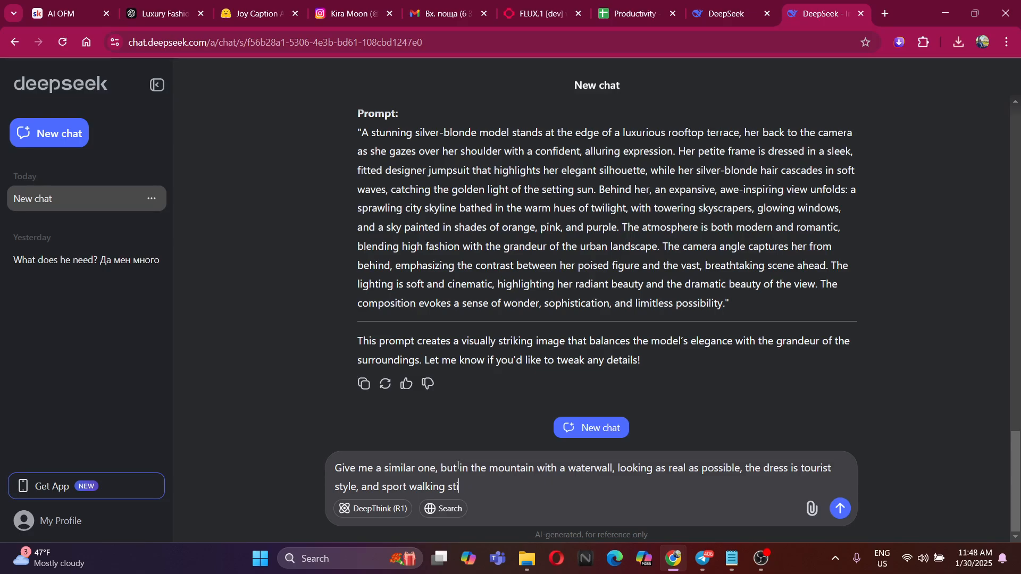
type("cks are held by the model.")
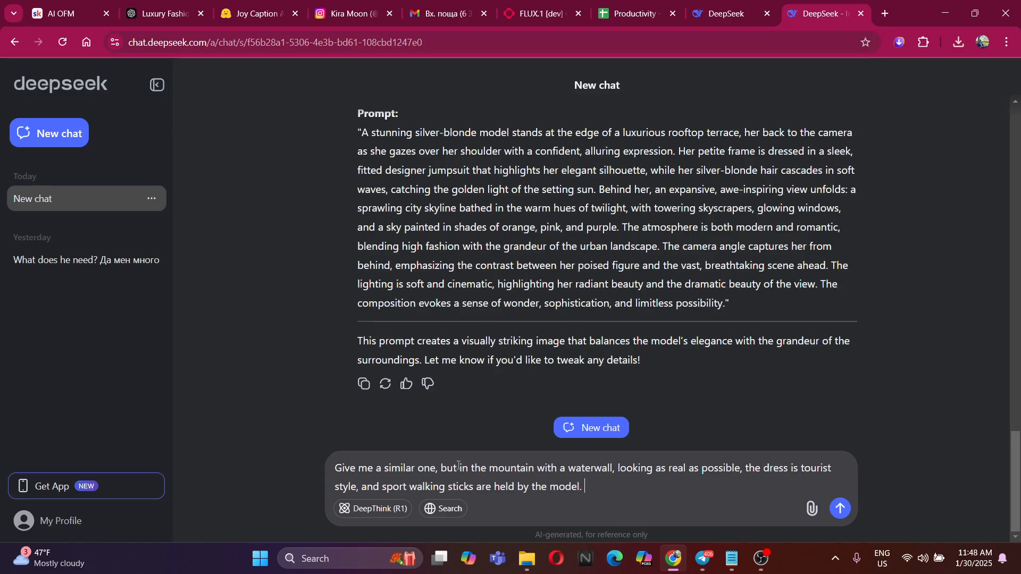
key("Return")
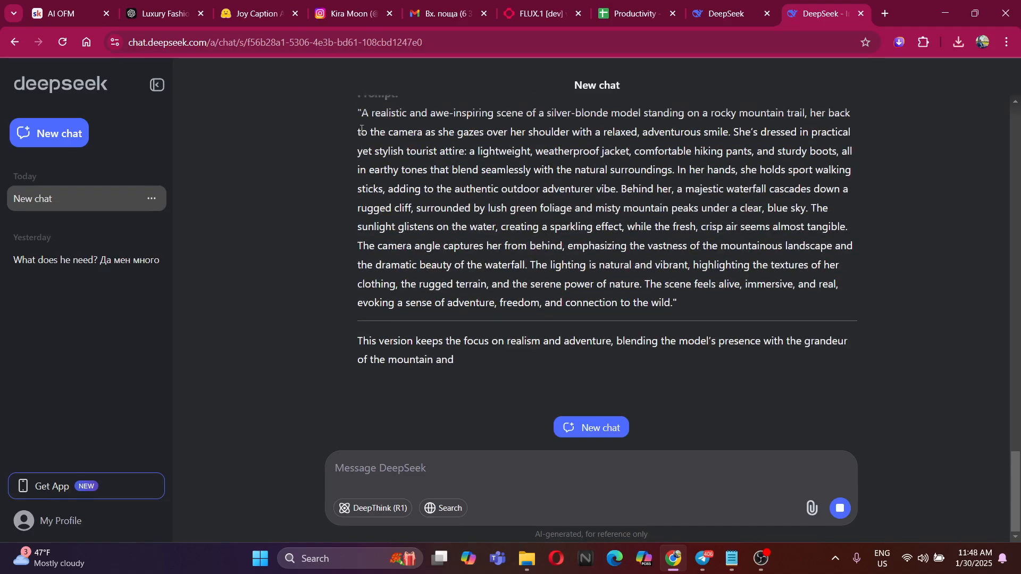
Copy DeepSeek's mountain-trail waterfall prompt, replace the whole flux-lora prompt with it and generate the image
left_click_drag(362, 112, 670, 307)
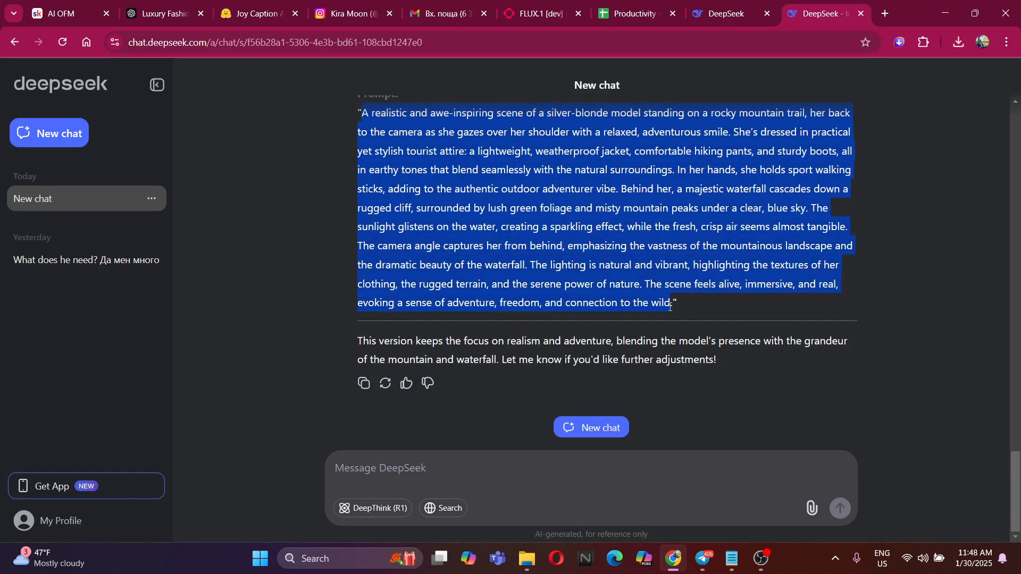
left_click(557, 3)
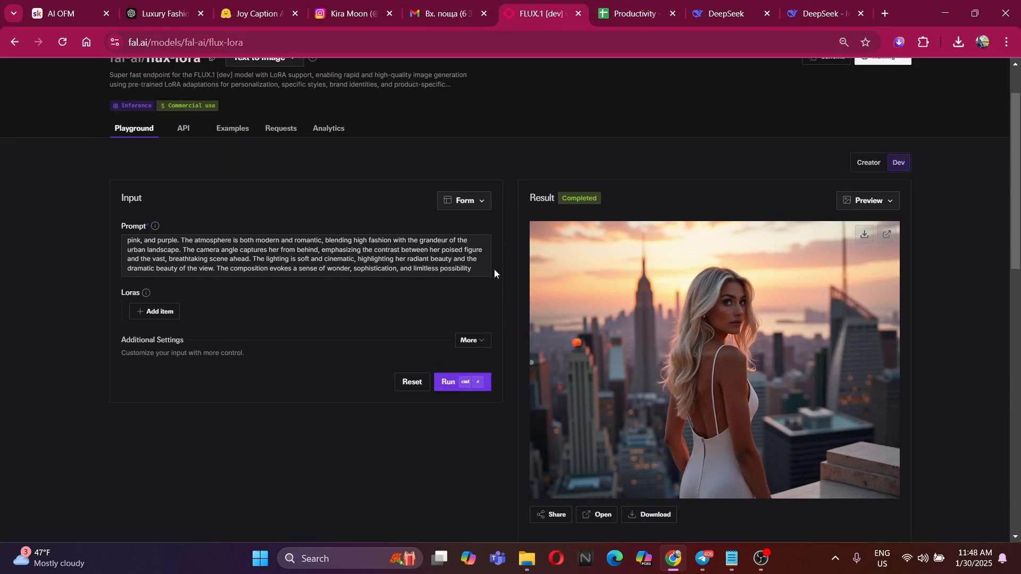
left_click(480, 266)
key("ctrl+a")
key("BackSpace")
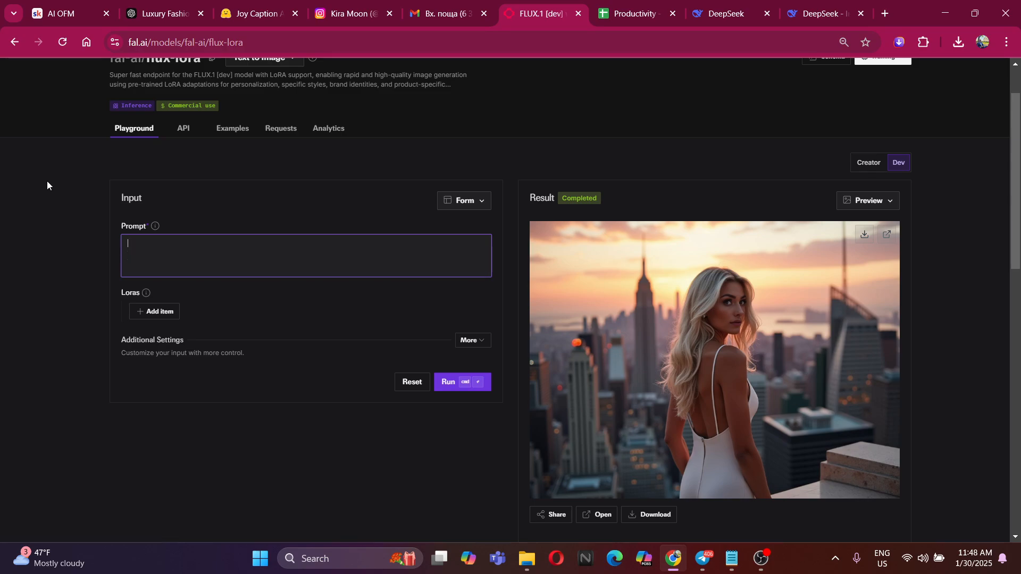
key("ctrl+v")
left_click(448, 381)
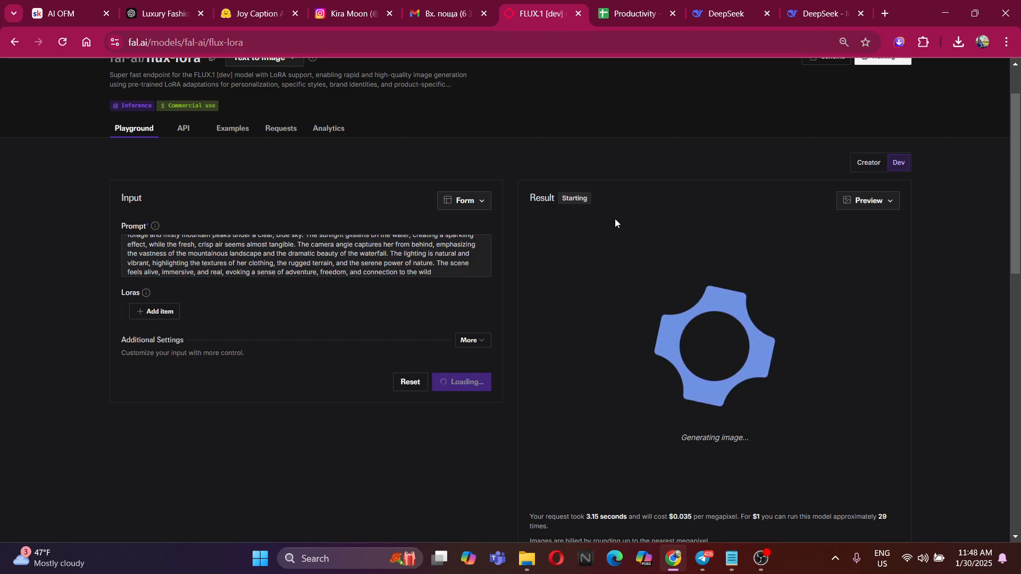
scroll(486, 307, "up", 2)
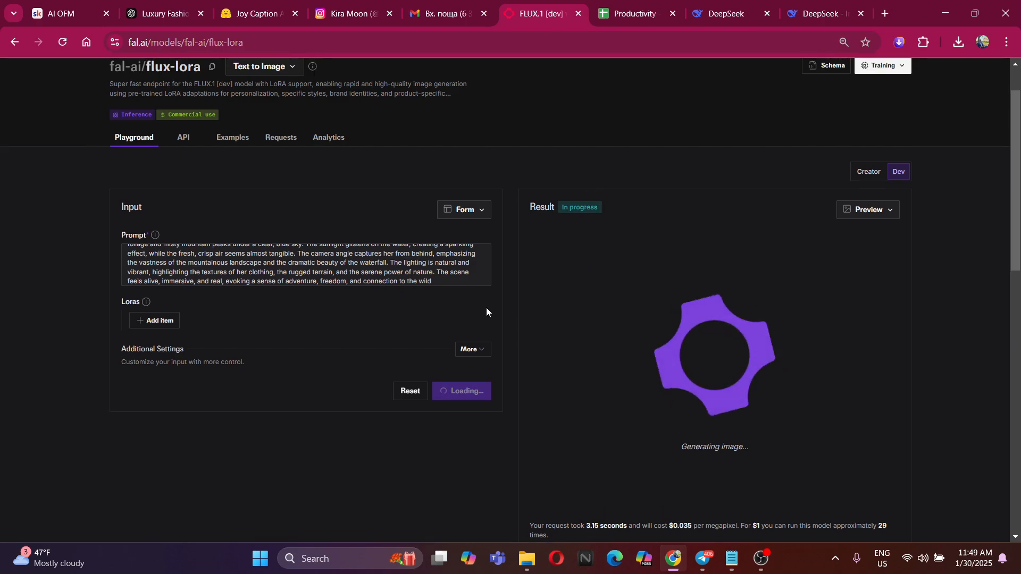
scroll(513, 300, "down", 3)
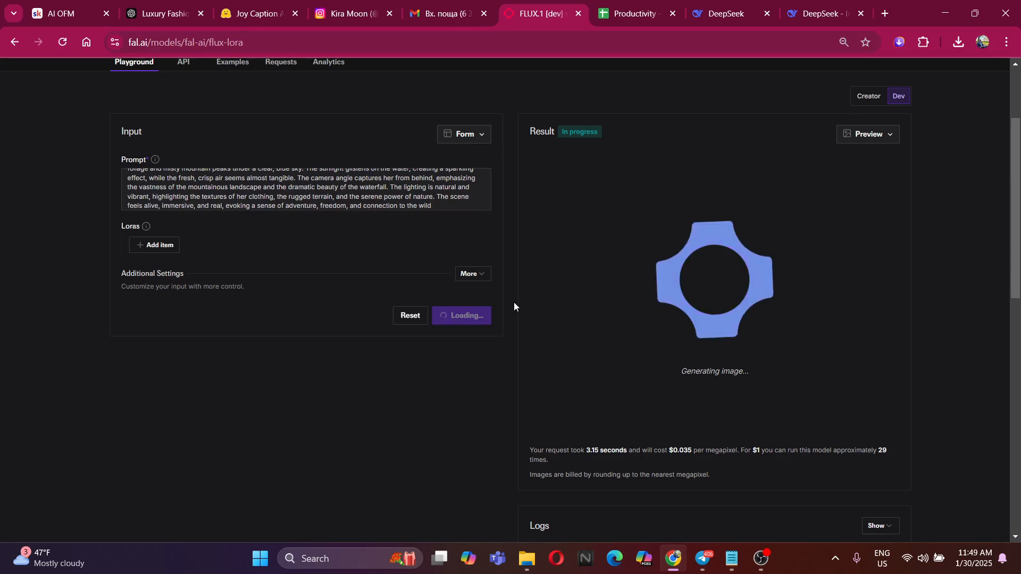
scroll(496, 304, "up", 3)
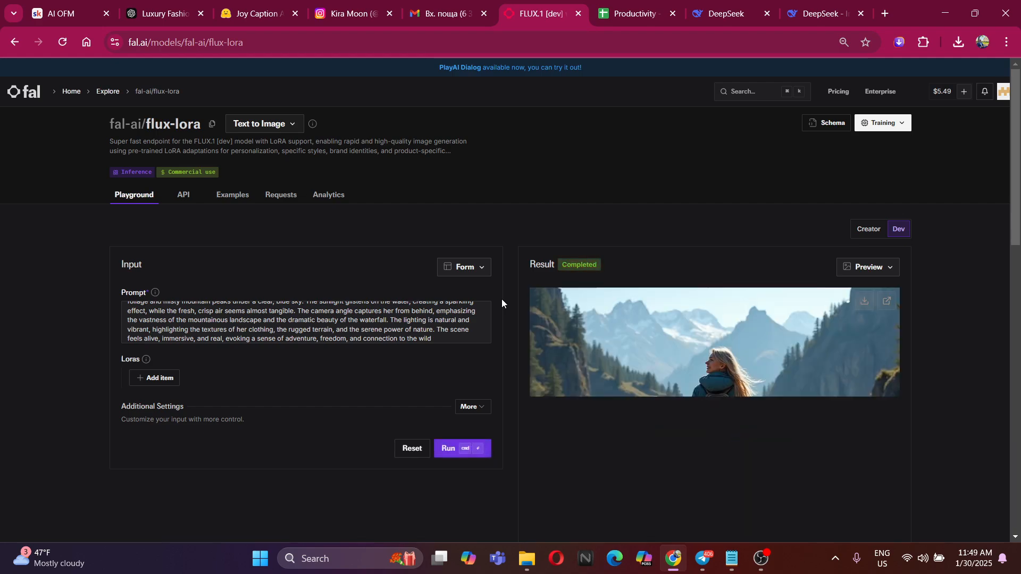
scroll(701, 326, "down", 5)
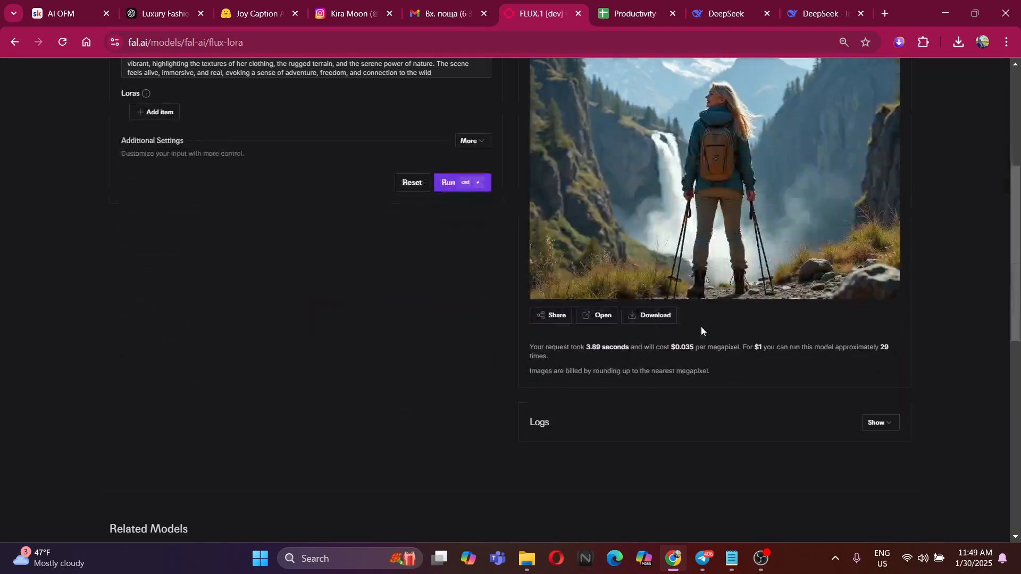
scroll(850, 335, "up", 3)
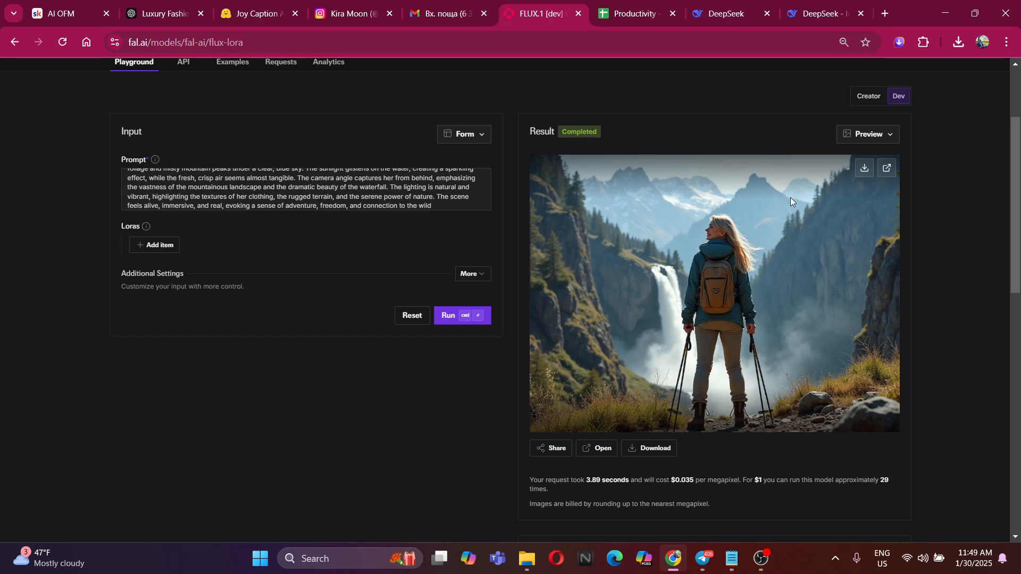
Save the mountain-trail waterfall image as a JPEG in the Desktop's Alberine folder
scroll(351, 184, "up", 5)
scroll(351, 185, "down", 3)
scroll(351, 184, "up", 3)
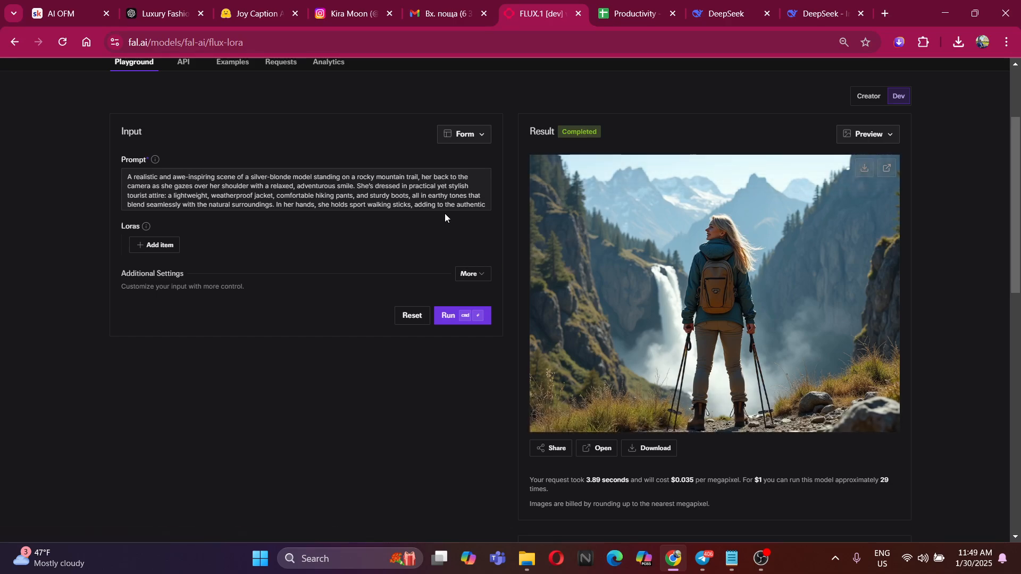
right_click(824, 190)
left_click(850, 213)
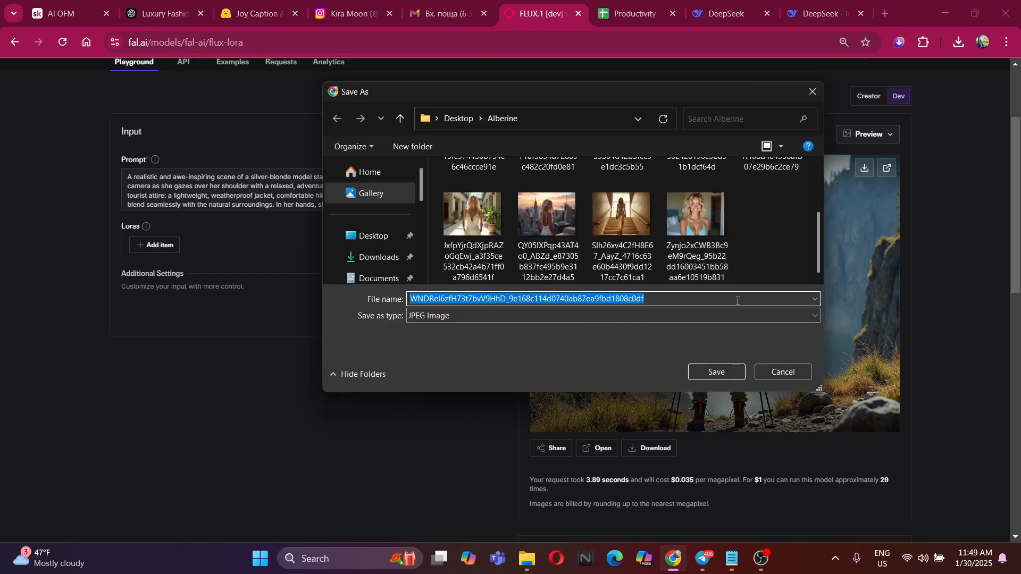
left_click(714, 370)
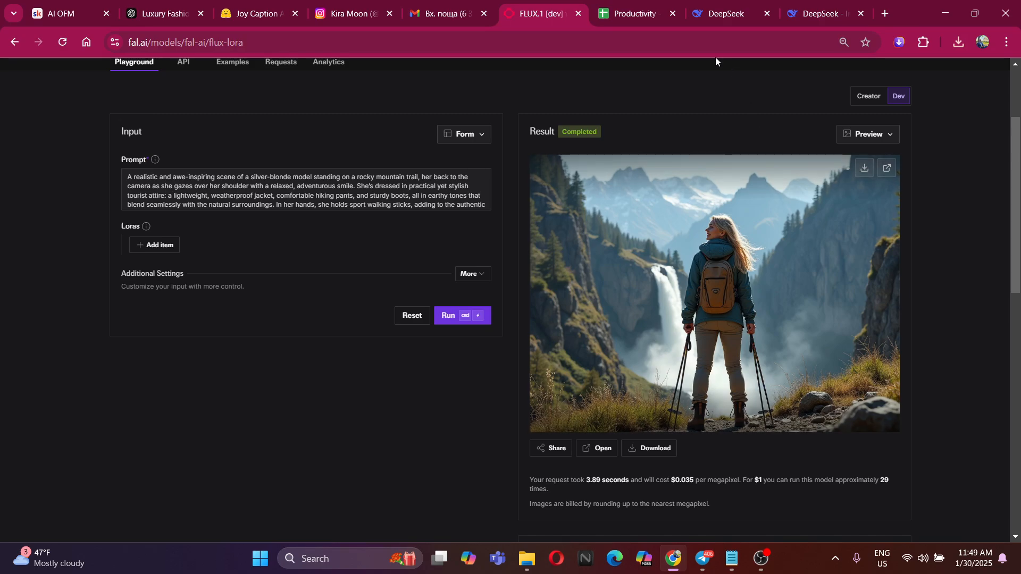
Ask DeepSeek to "Make almost the same, but the model does not have so much clothes"
left_click(159, 14)
scroll(531, 329, "down", 4)
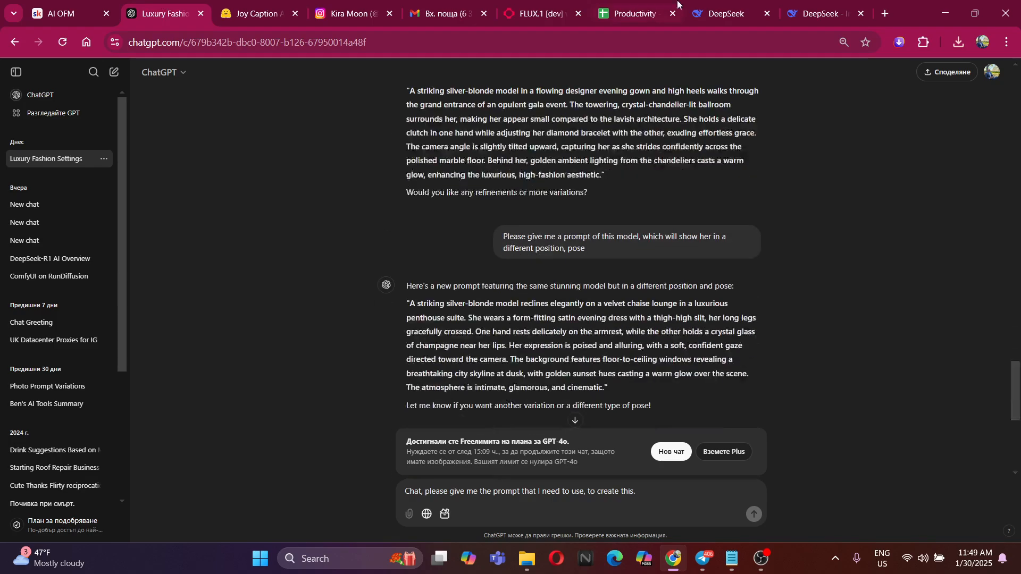
left_click(805, 4)
left_click(461, 463)
type("Make the")
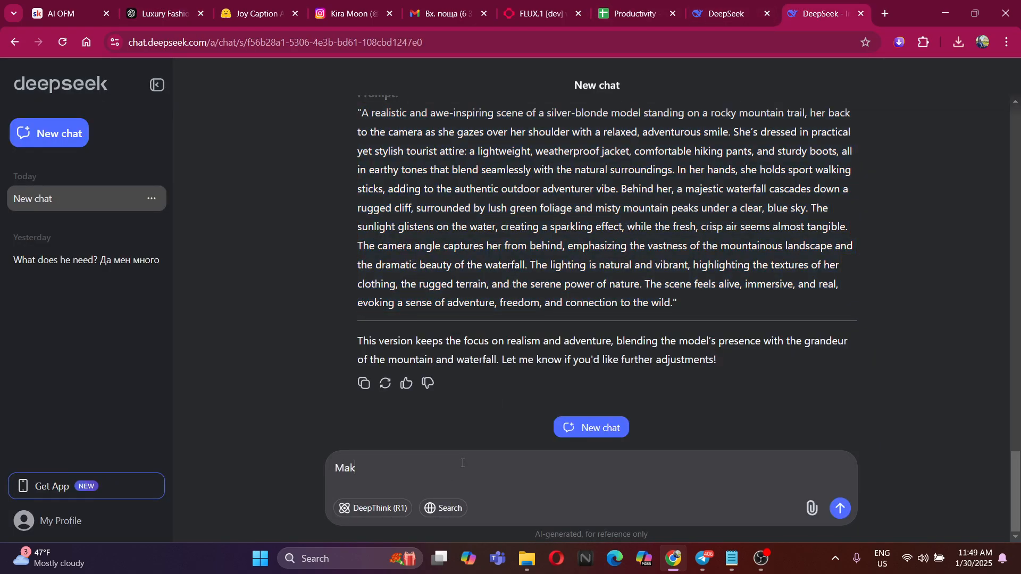
type("t the same, but the model")
key("BackSpace")
key("BackSpace")
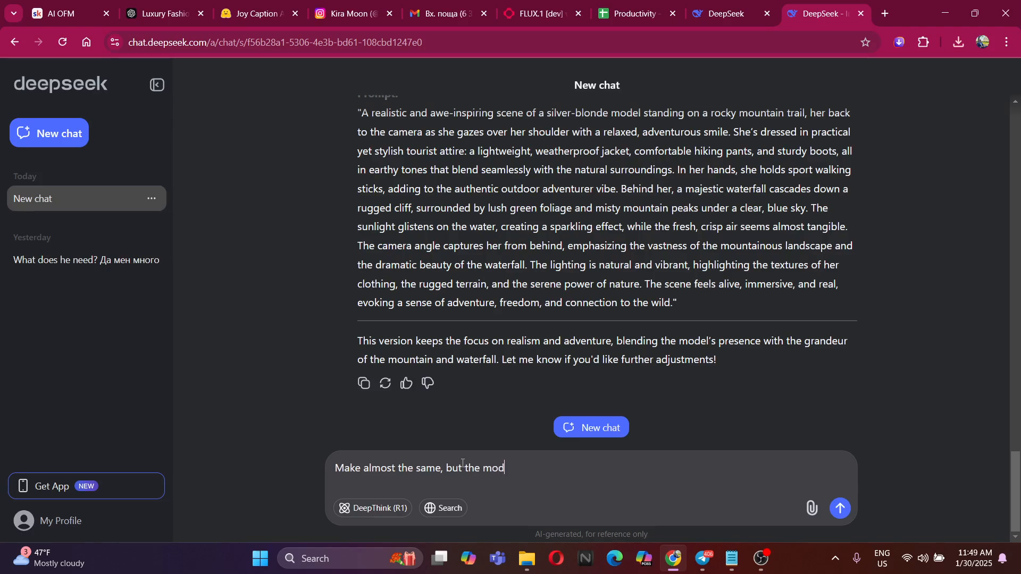
type("el does not have so much ")
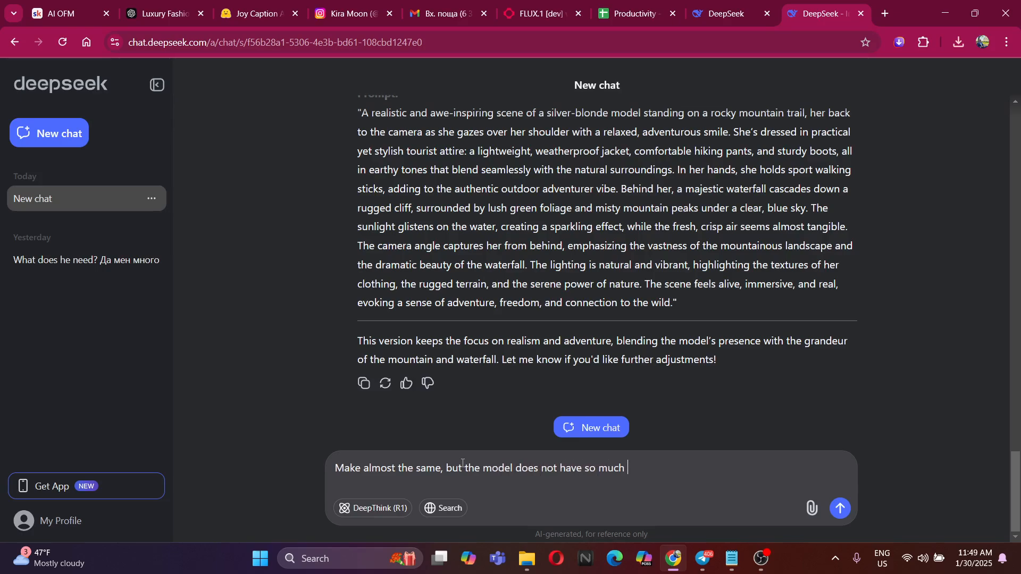
type("clothes")
key("Return")
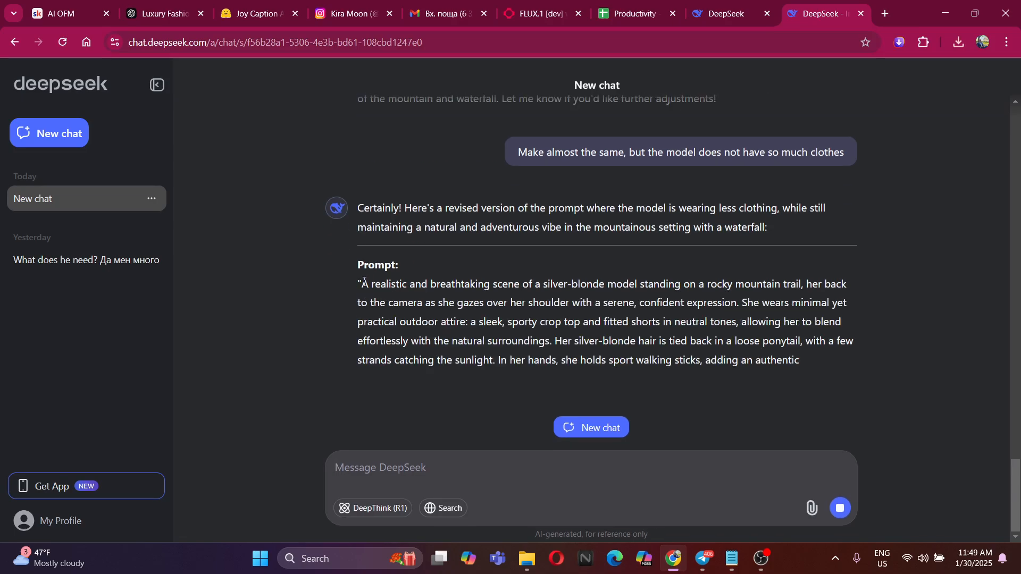
Copy DeepSeek's crop-top-and-shorts waterfall prompt, replace the whole flux-lora prompt with it and generate the image
left_click_drag(360, 282, 408, 311)
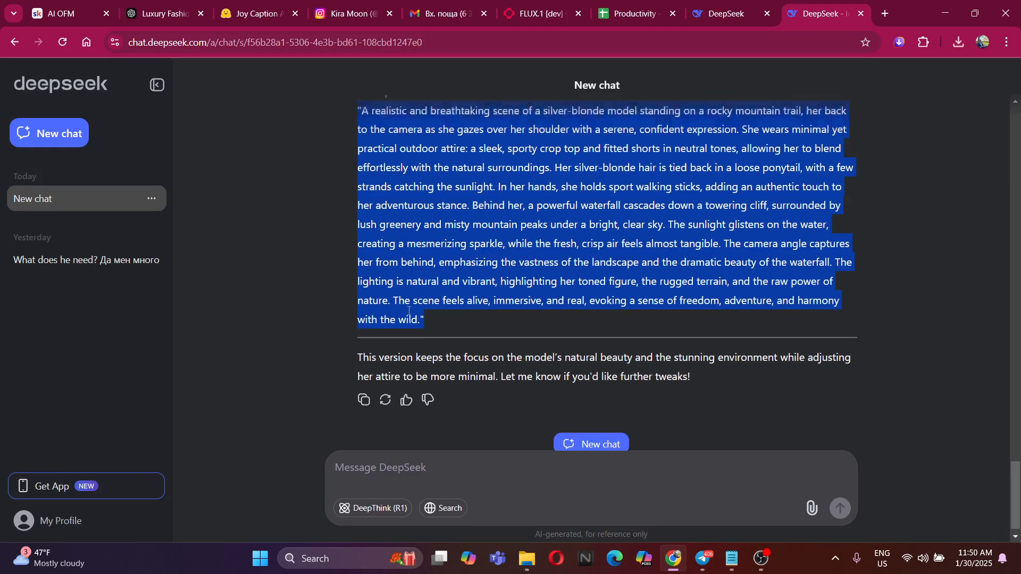
scroll(433, 294, "up", 2)
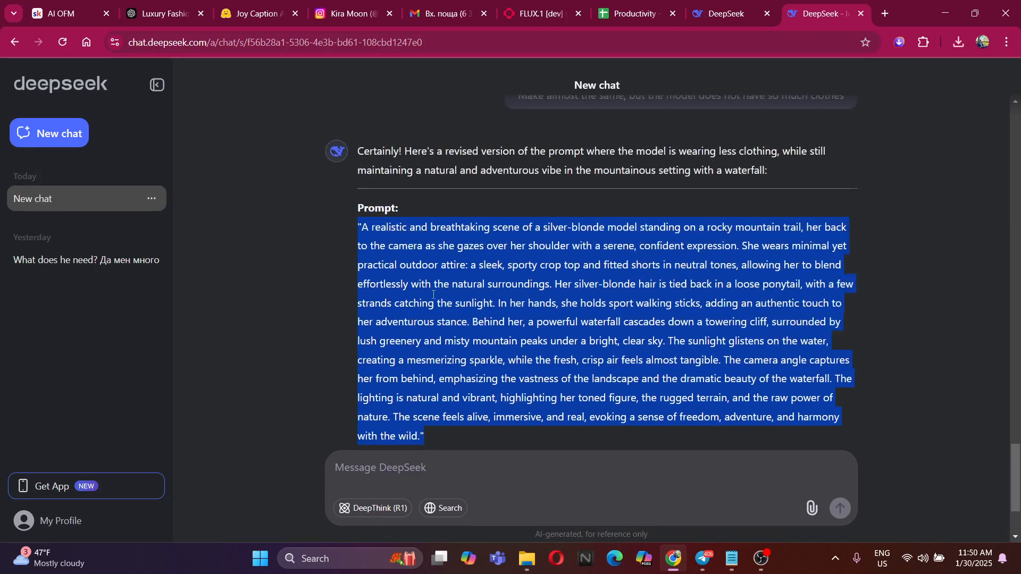
left_click(547, 11)
scroll(412, 206, "down", 2)
scroll(404, 208, "down", 1)
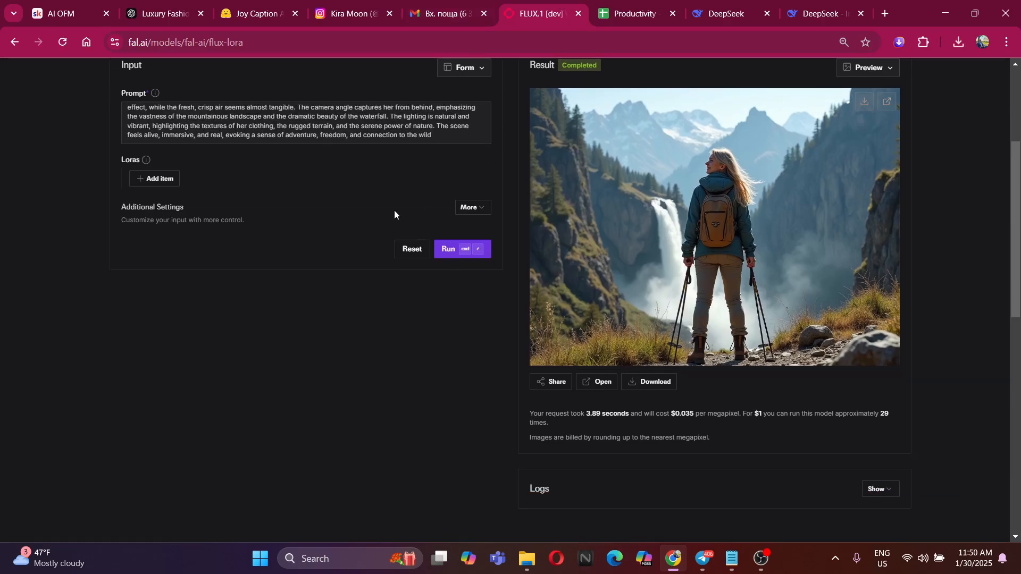
scroll(396, 210, "up", 1)
left_click_drag(438, 206, 20, 133)
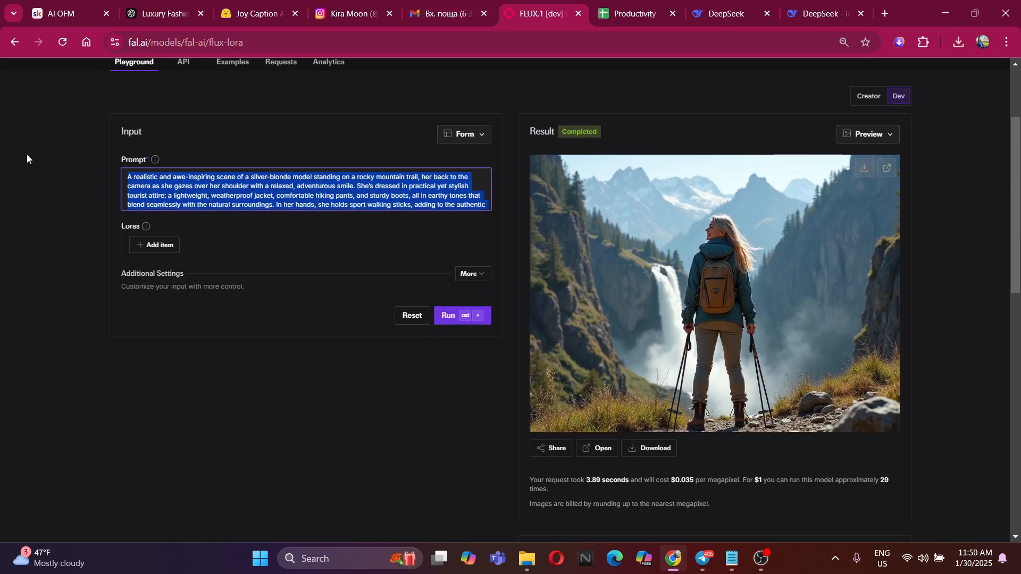
key("ctrl+v")
left_click(467, 319)
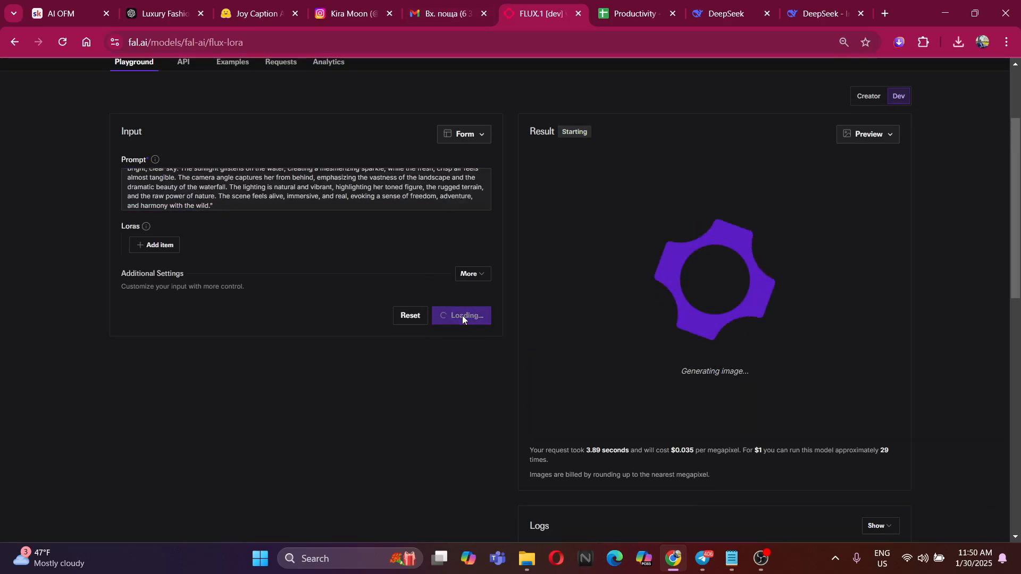
Ask DeepSeek "Can you make her look a bit more sexy?" as a follow-up to the waterfall prompt
left_click(827, 6)
scroll(504, 247, "down", 2)
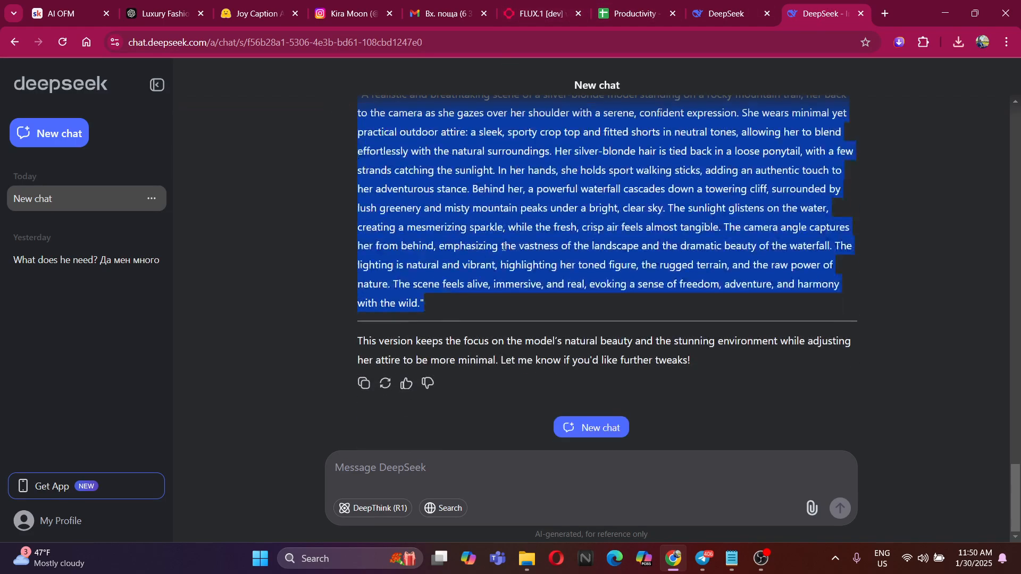
left_click(492, 469)
type("Can you m")
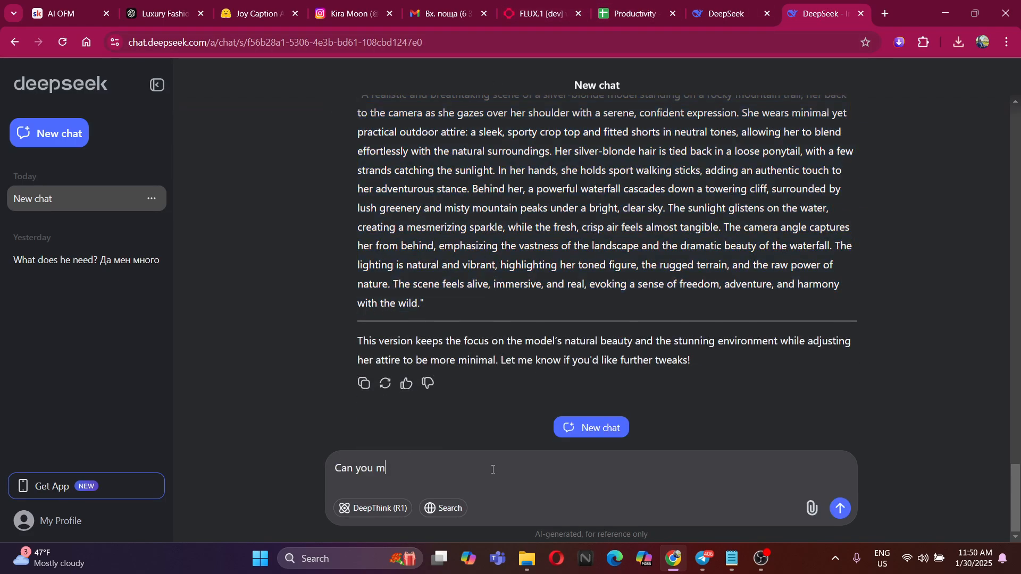
type("ake her look a bit more sexy?")
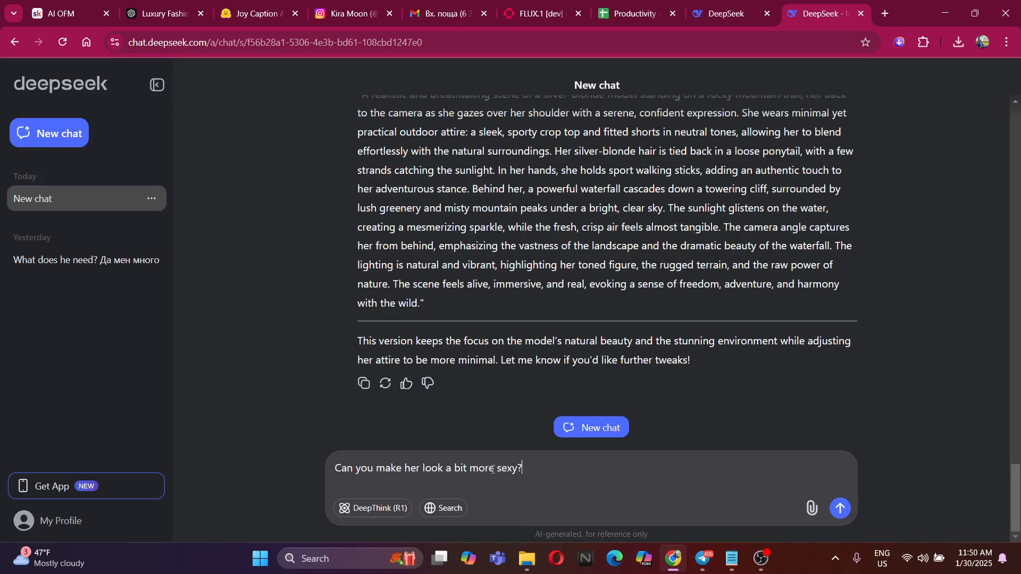
key("Return")
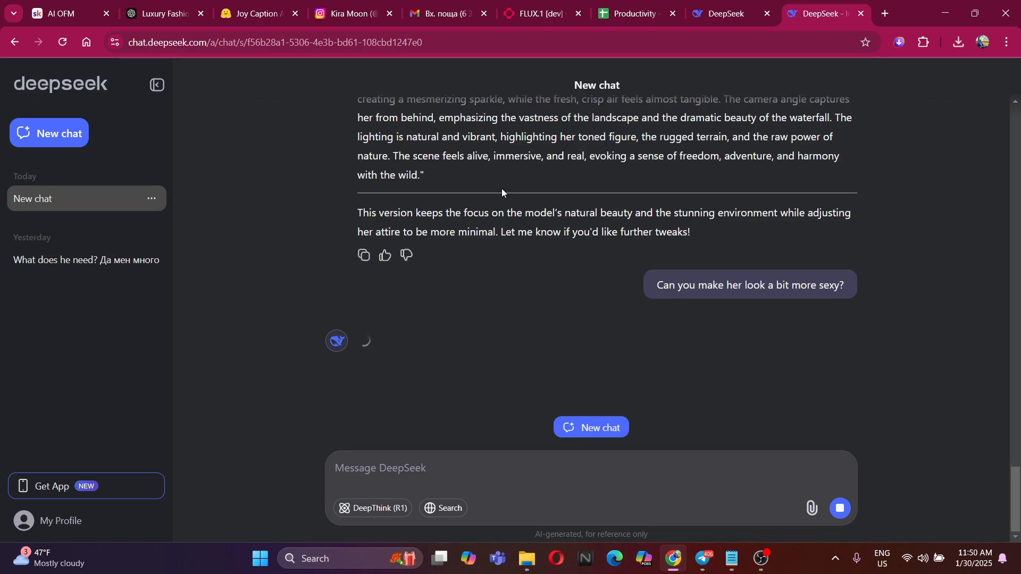
Check the new flux-lora image, append "The background looks like real life" to the prompt and generate again
left_click(523, 7)
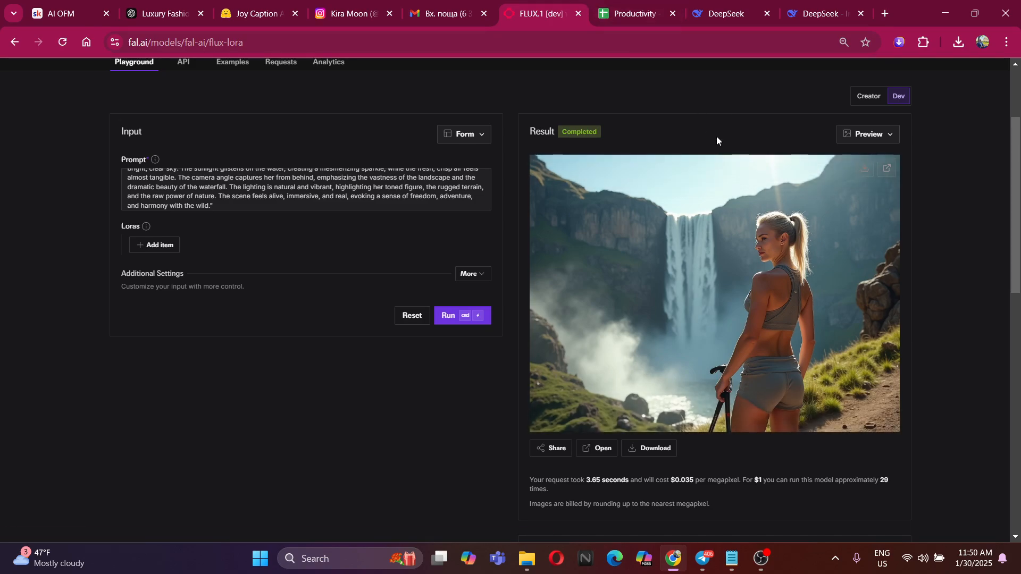
left_click(811, 4)
left_click(428, 5)
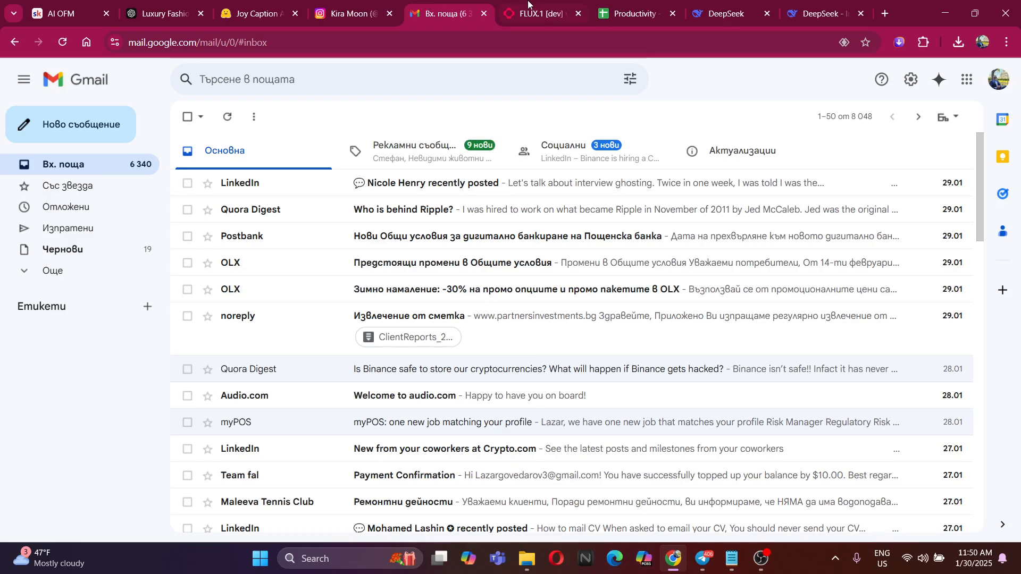
left_click(531, 5)
left_click(249, 206)
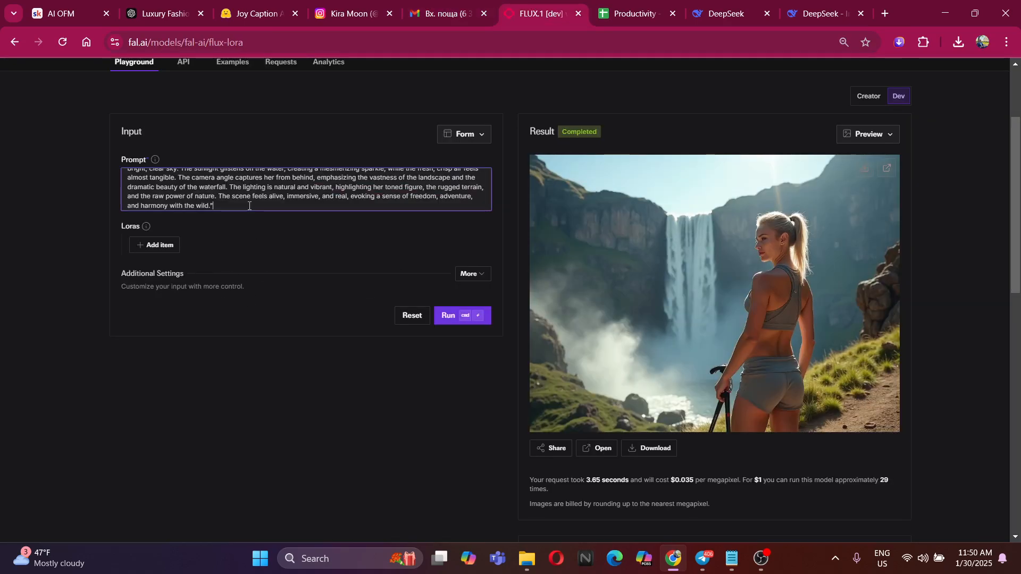
type("The background looks like real l")
type("ife")
left_click(452, 315)
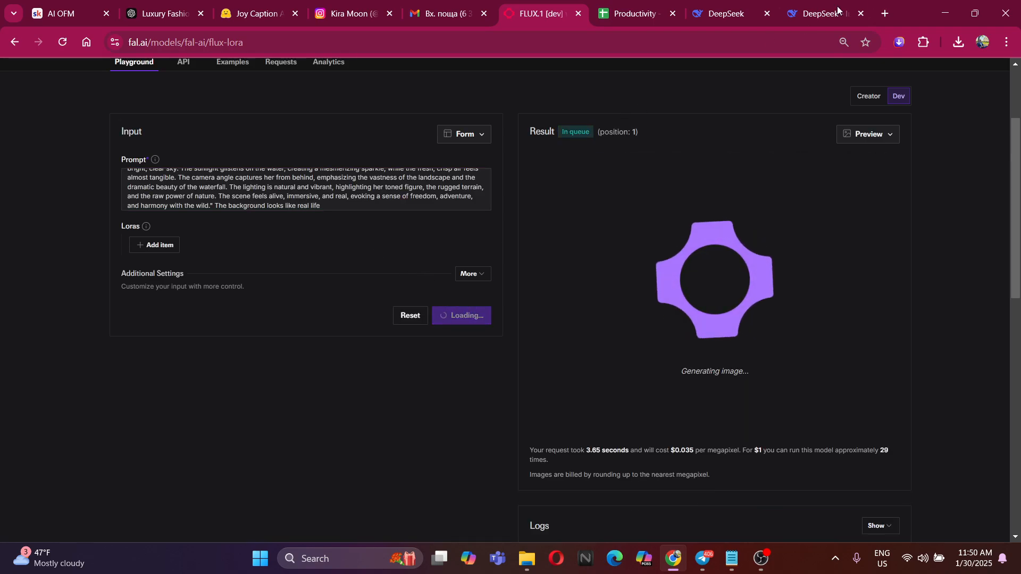
Check DeepSeek's reply to the follow-up request
left_click(883, 12)
left_click(751, 10)
left_click(861, 10)
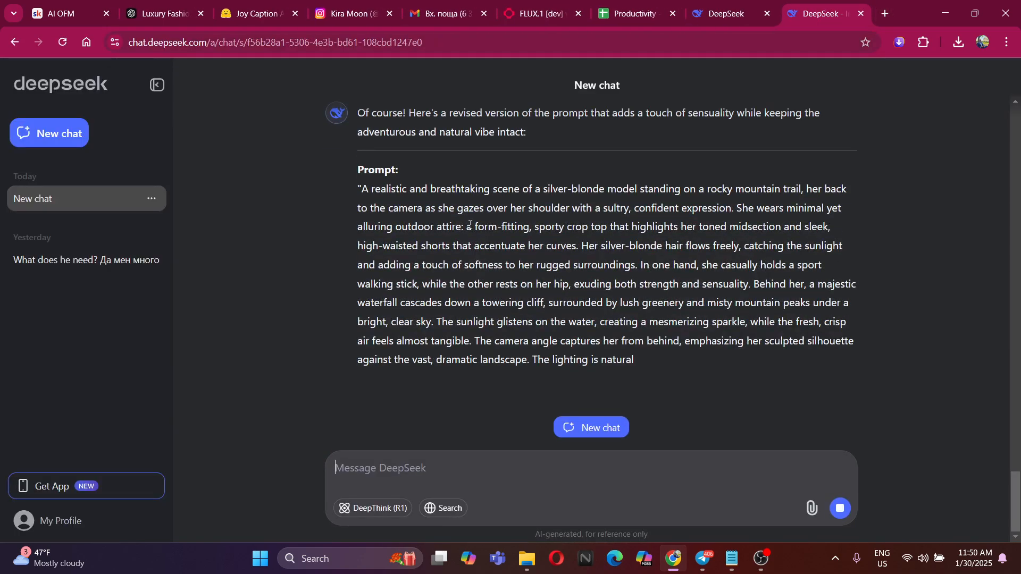
Delete the sentence starting "The lighting is natural and vibrant" from the flux-lora prompt and generate the image again
left_click(571, 7)
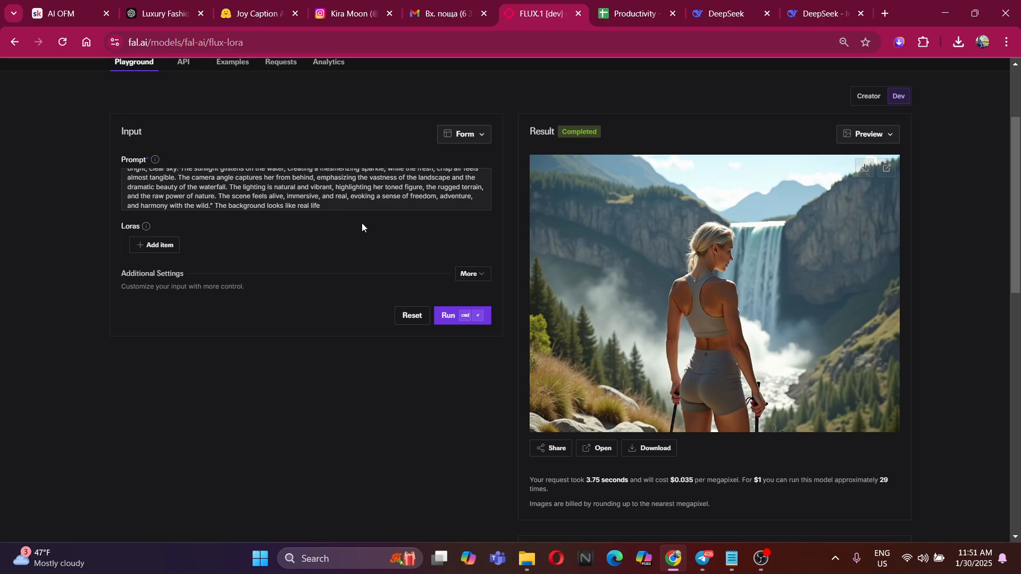
scroll(251, 183, "up", 3)
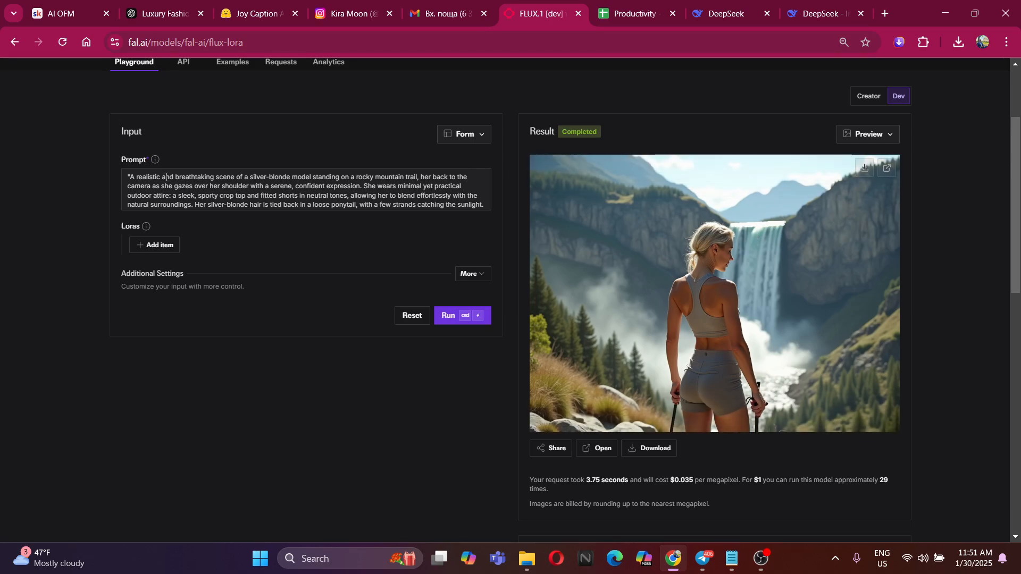
left_click_drag(136, 177, 148, 111)
left_click(282, 196)
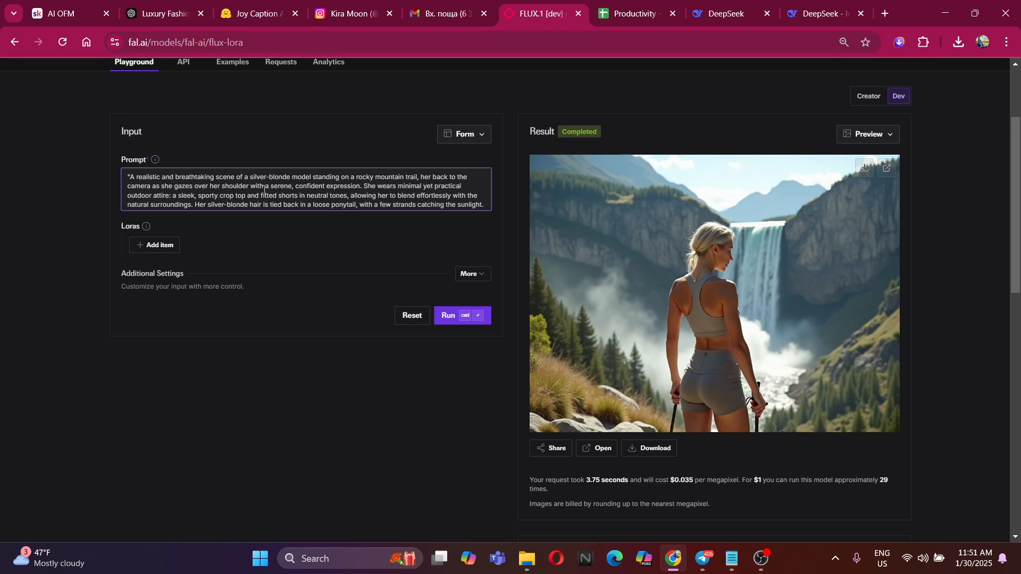
scroll(257, 190, "down", 5)
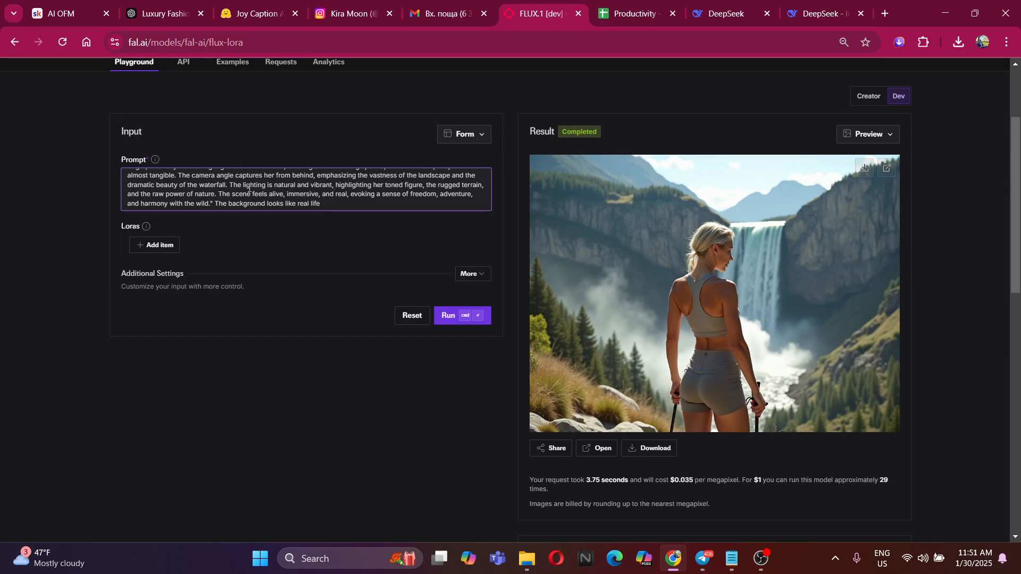
mouse_move(230, 186)
left_mouse_down()
mouse_move(467, 186)
mouse_move(217, 196)
left_mouse_up()
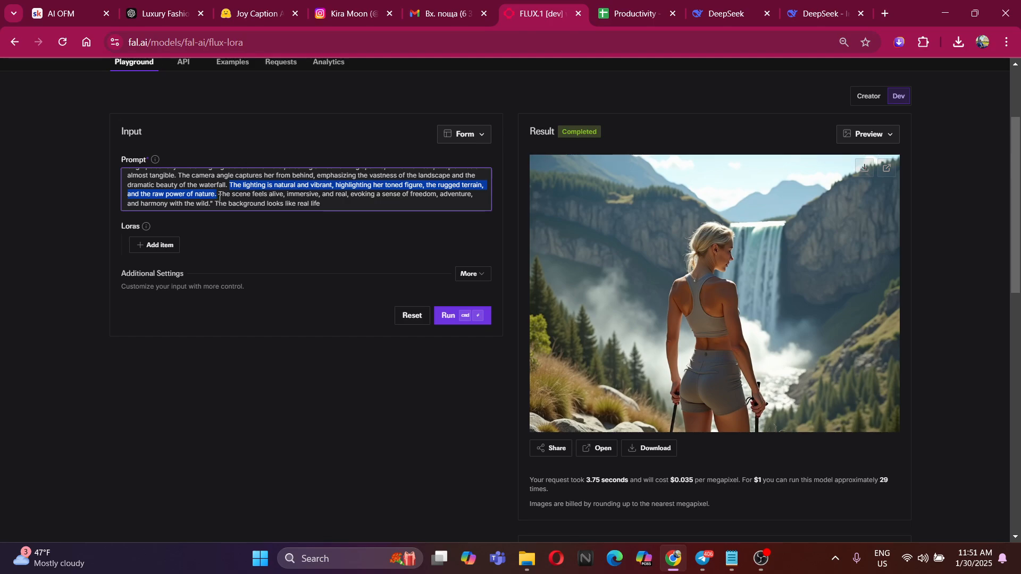
key("BackSpace")
left_click(460, 312)
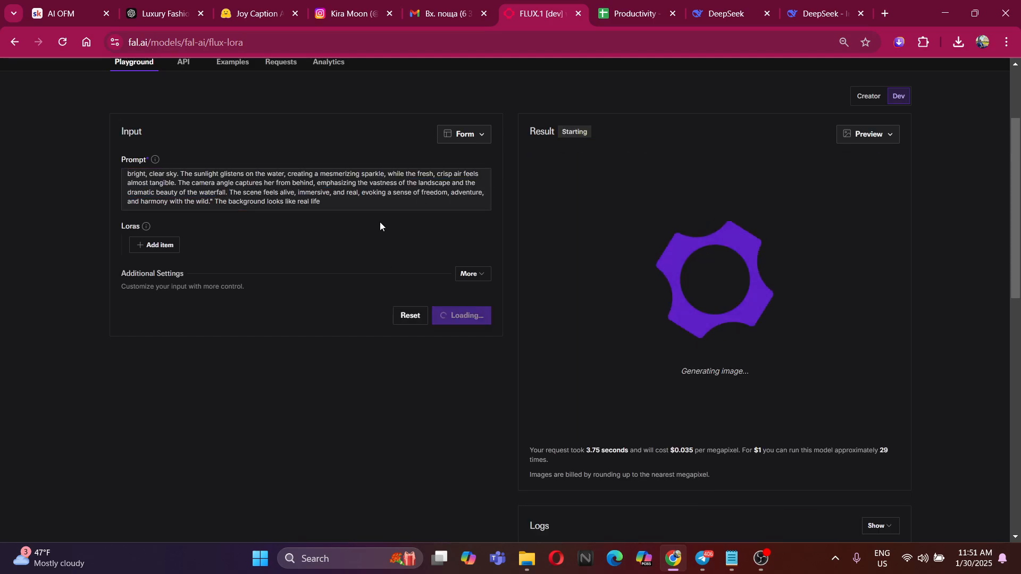
Examine the newly generated waterfall image and reread the flux-lora prompt from beginning to end
scroll(428, 215, "up", 3)
scroll(306, 335, "up", 2)
scroll(404, 334, "down", 2)
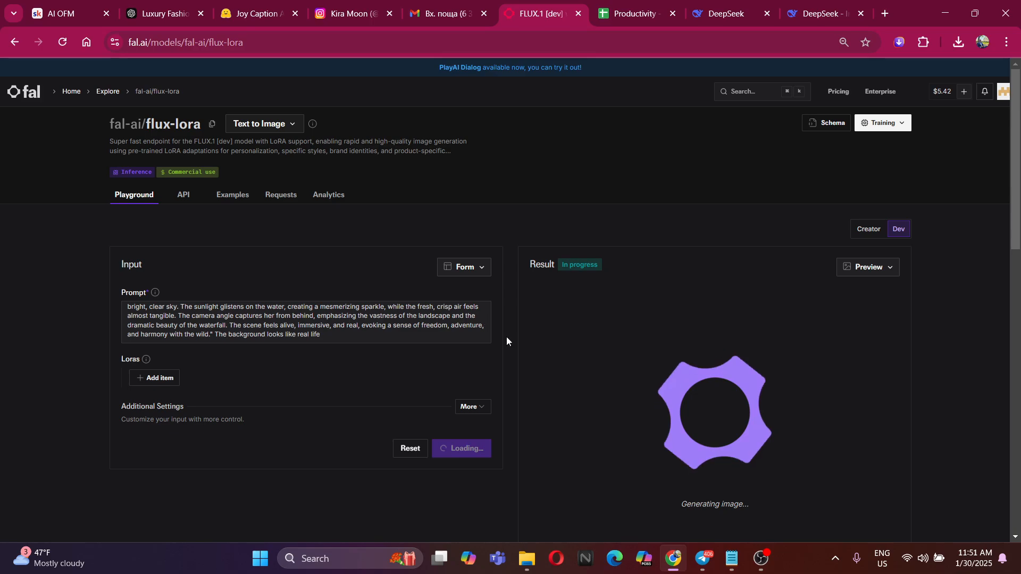
scroll(494, 355, "down", 3)
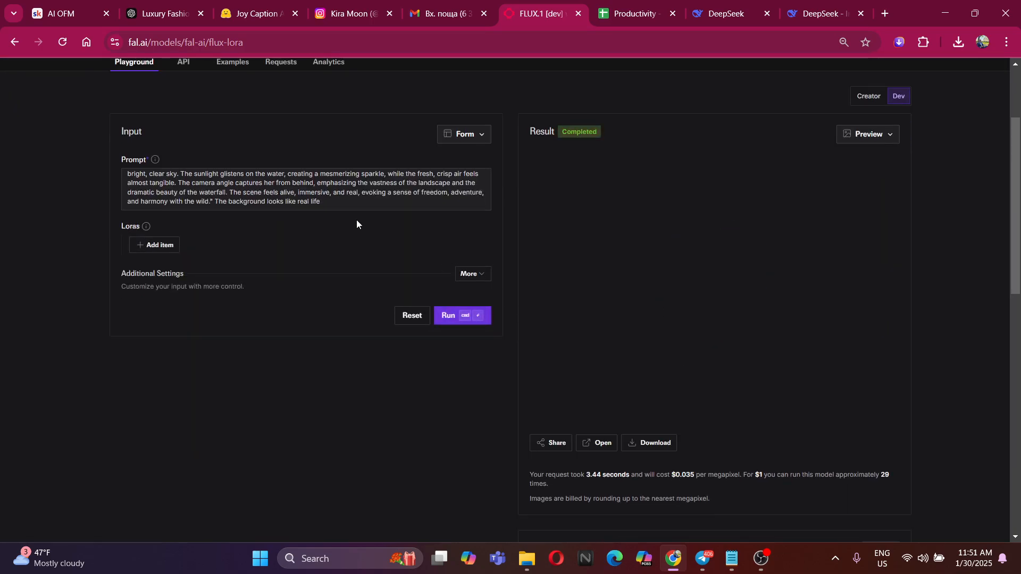
scroll(315, 186, "up", 5)
scroll(313, 185, "down", 5)
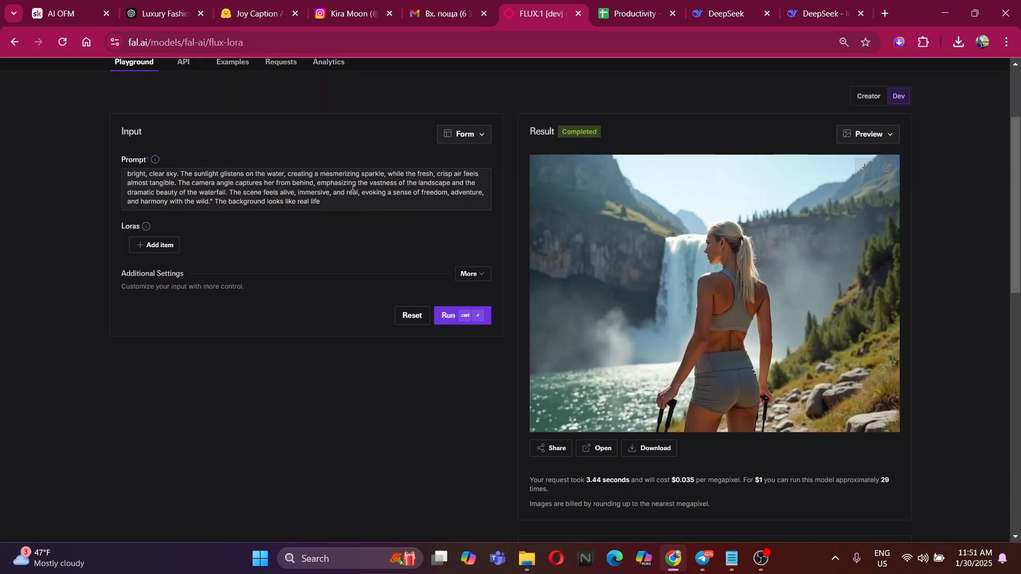
left_click_drag(342, 195, 148, 169)
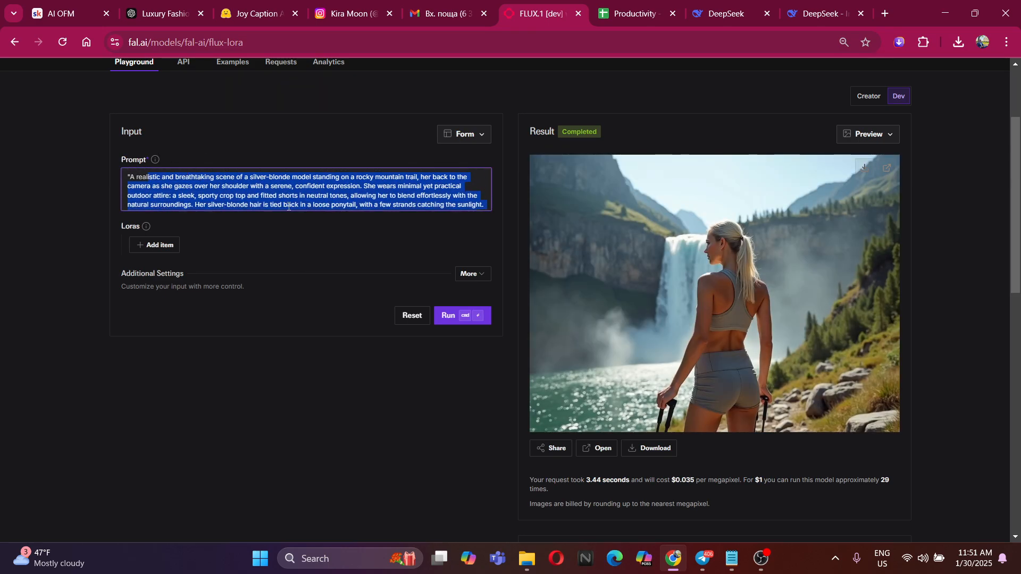
left_click(224, 190)
scroll(682, 276, "down", 3)
scroll(686, 275, "up", 3)
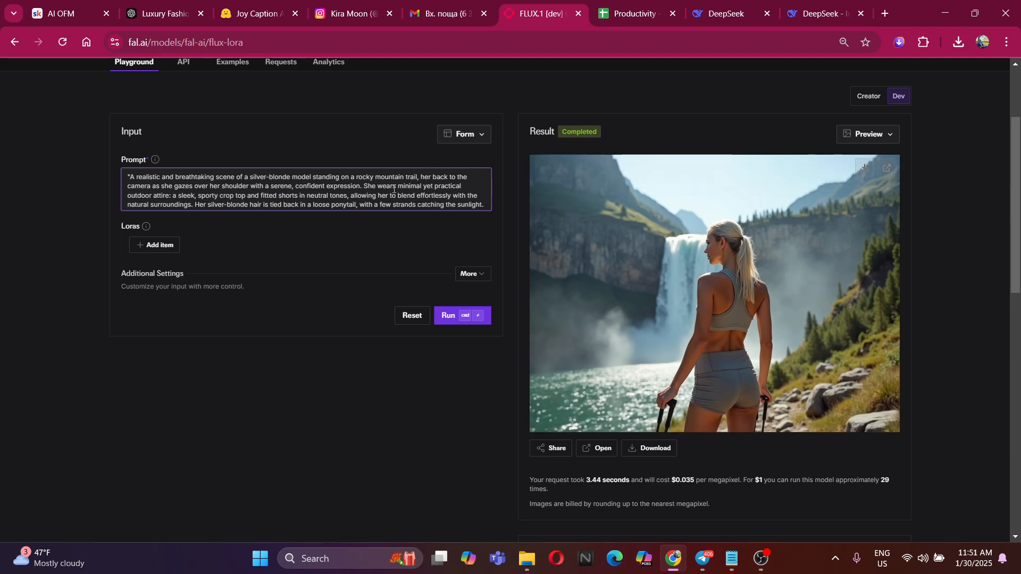
scroll(402, 199, "down", 5)
left_click_drag(403, 200, 96, 303)
left_click(97, 304)
scroll(107, 304, "down", 2)
scroll(326, 200, "down", 3)
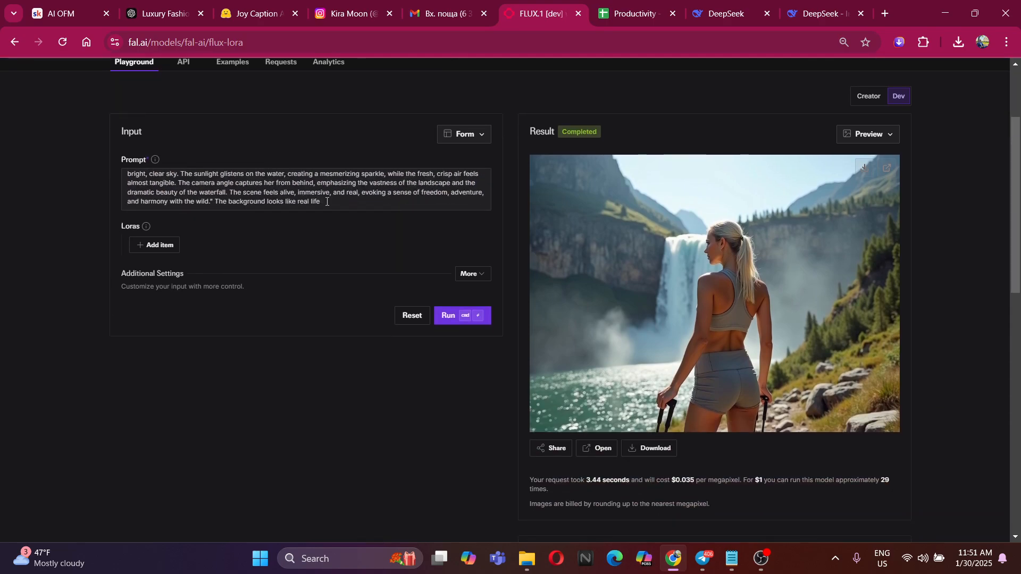
left_click_drag(326, 200, 1, 106)
left_click(204, 178)
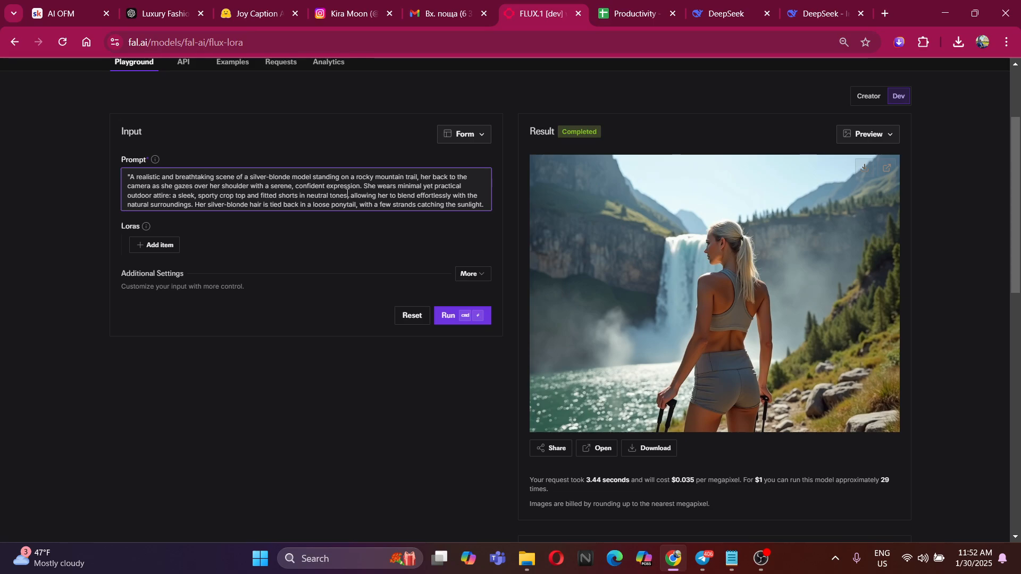
Download the current waterfall image of the model and save it to the Alberine folder
scroll(347, 192, "down", 3)
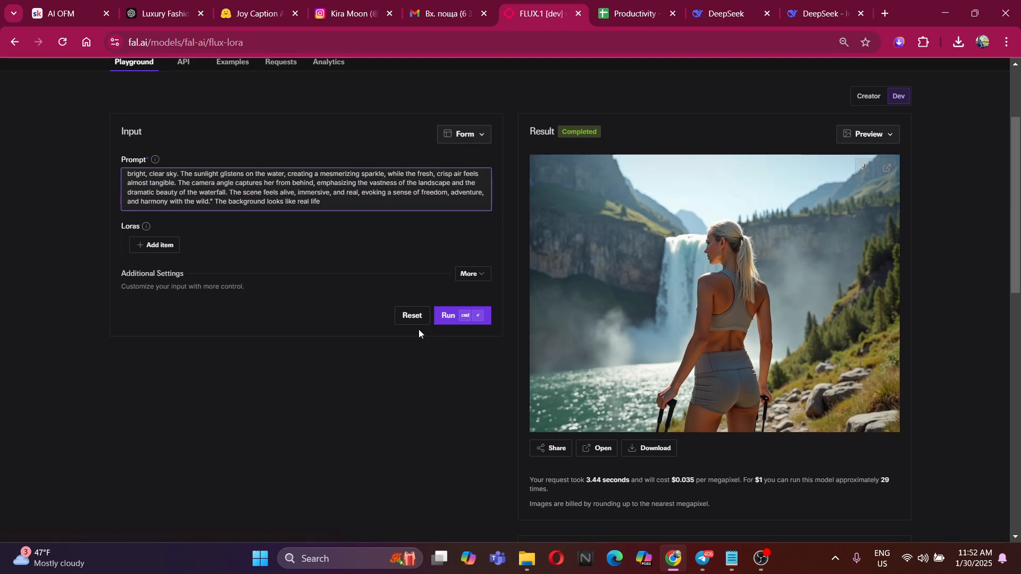
left_click(865, 169)
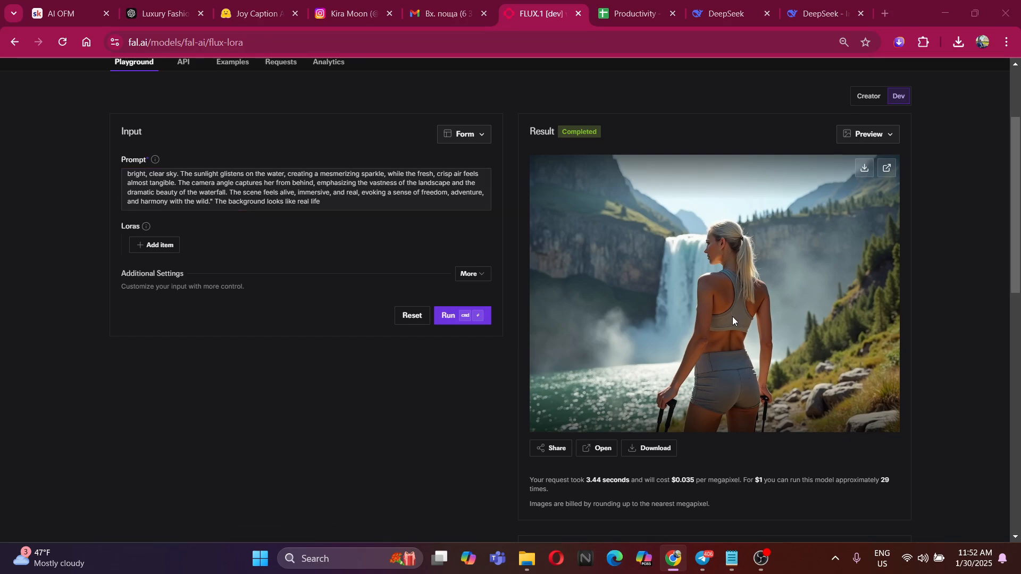
scroll(628, 250, "down", 4)
left_click(713, 371)
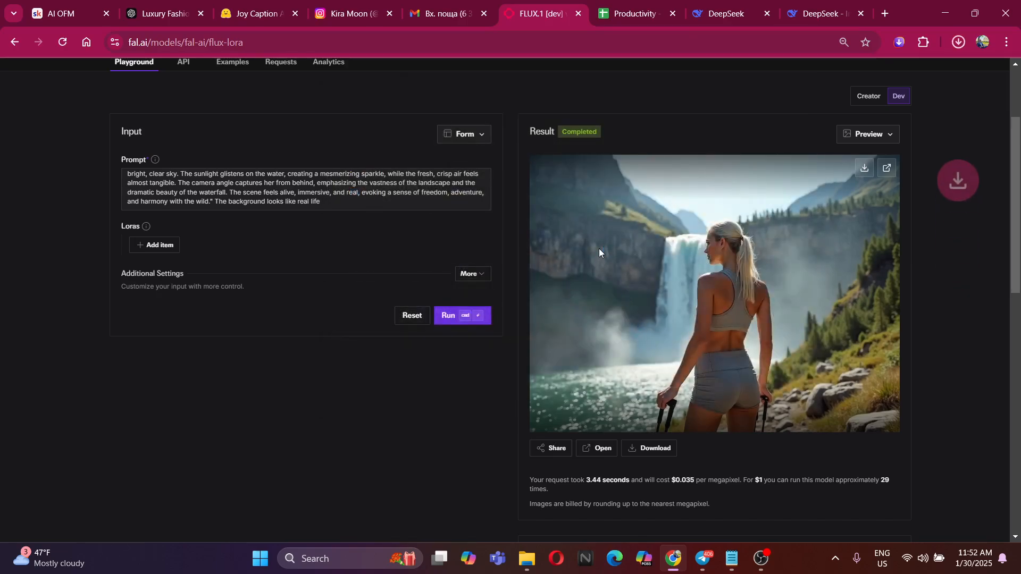
Delete the sentence starting "The scene feels alive, immersive, and real" from the flux-lora prompt and generate the image again
left_click(337, 198)
scroll(337, 197, "up", 5)
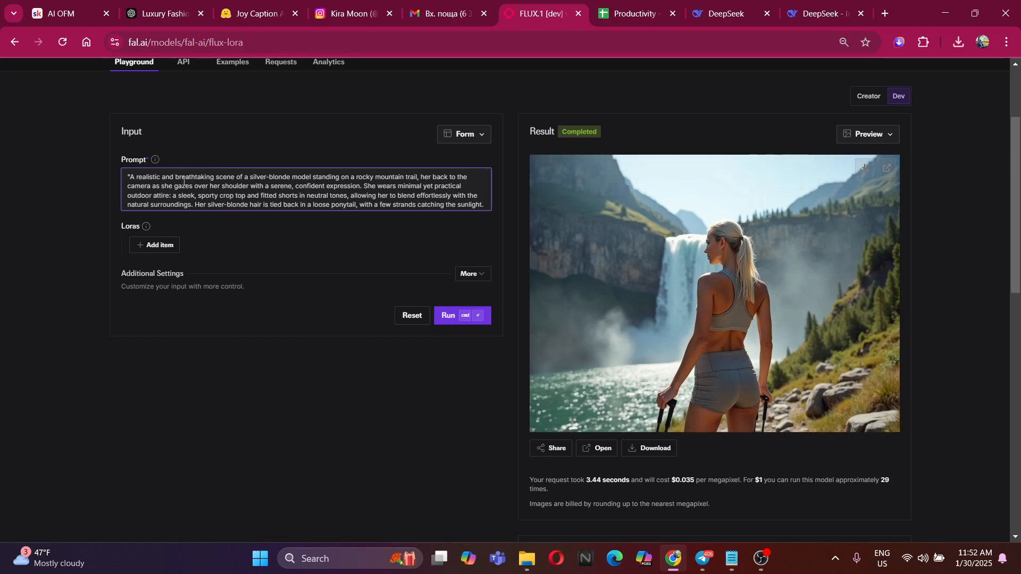
scroll(232, 187, "down", 5)
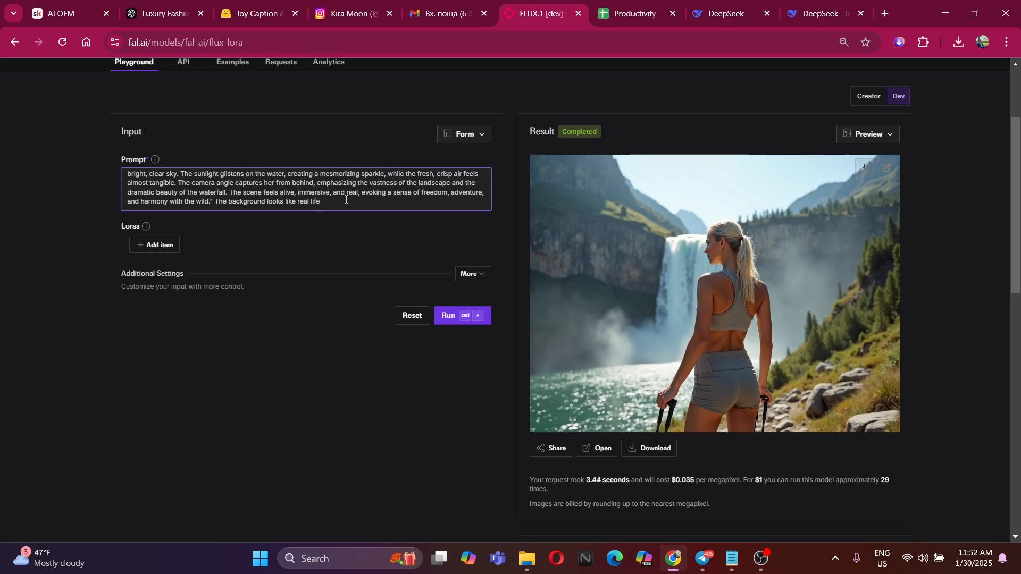
scroll(345, 199, "down", 1)
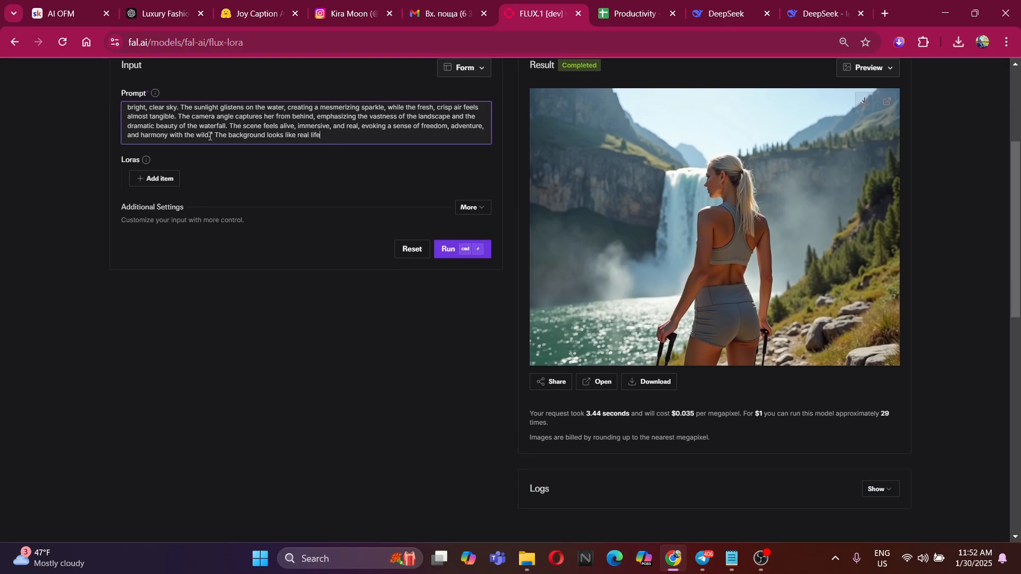
left_click_drag(213, 136, 232, 128)
key("BackSpace")
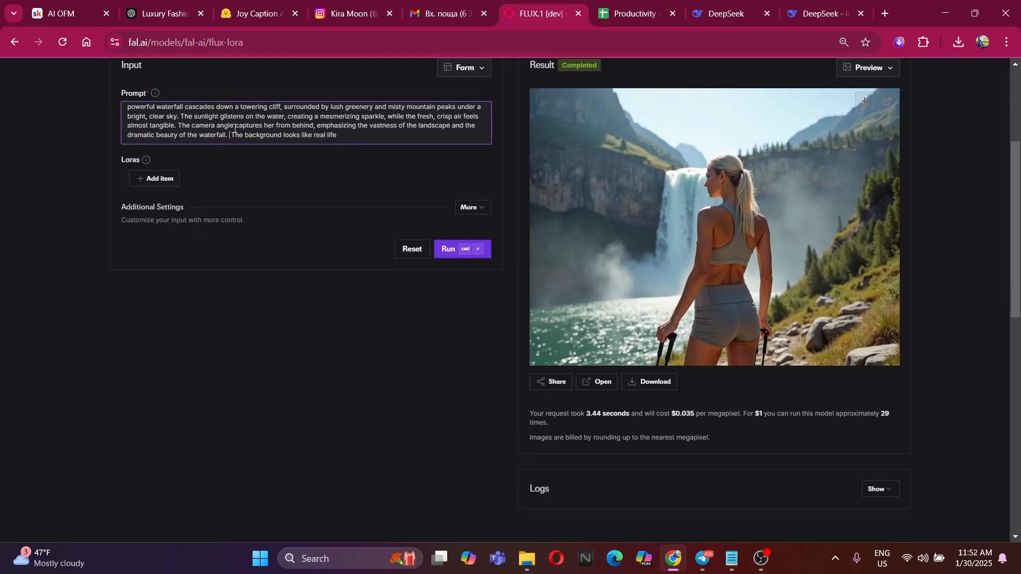
key("BackSpace")
left_click(451, 248)
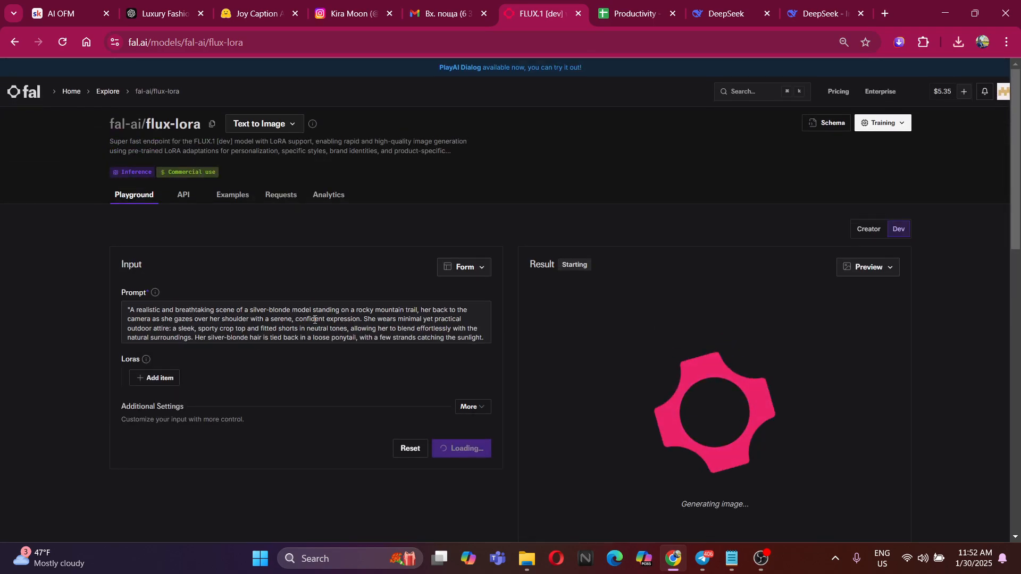
Check the new waterfall image, append ", and details are everywhere" to the end of the prompt and generate again
scroll(518, 305, "down", 3)
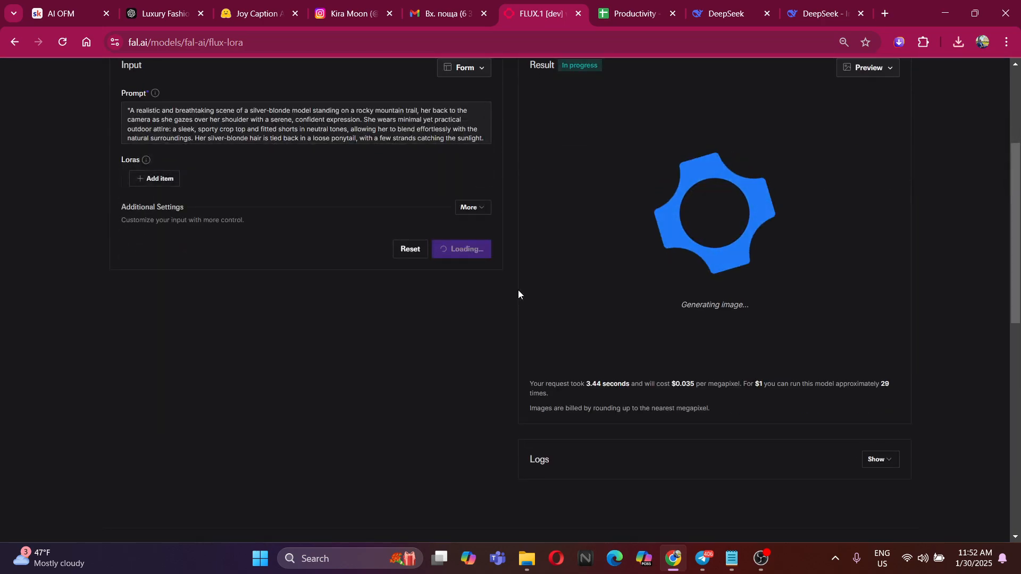
scroll(518, 291, "up", 2)
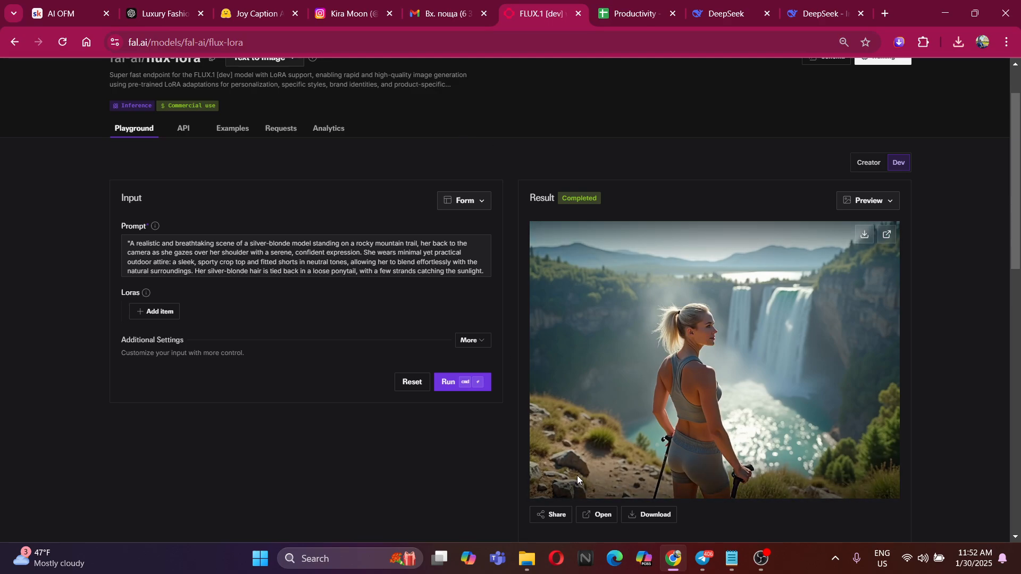
scroll(358, 249, "down", 5)
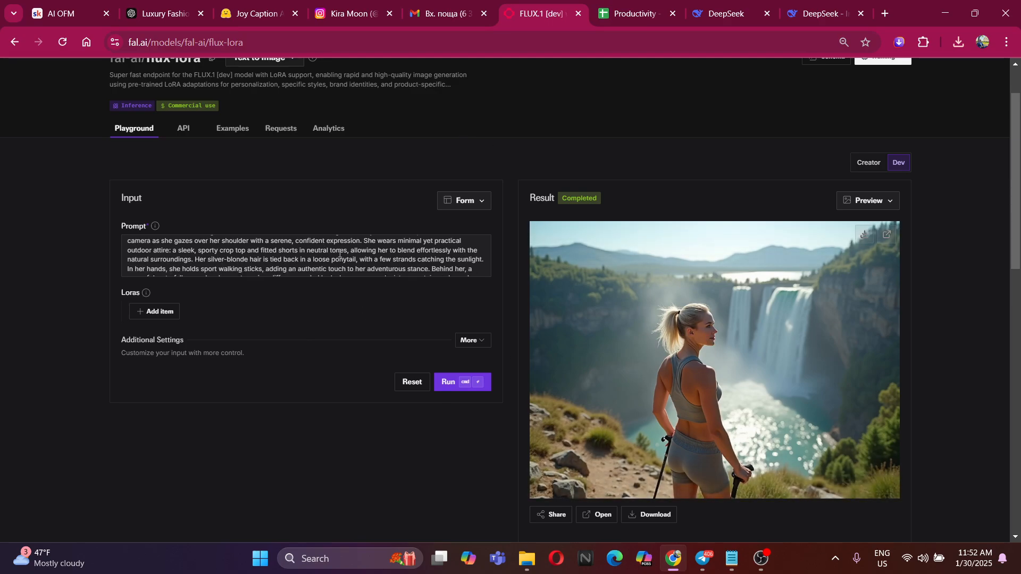
left_click(363, 266)
type(",")
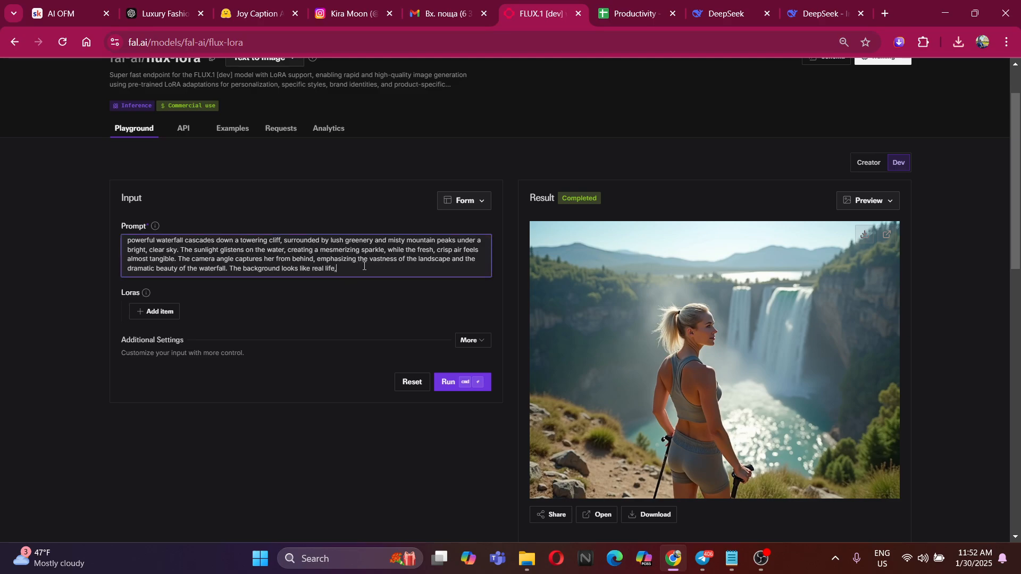
type(" and details are everywhere")
left_click(458, 384)
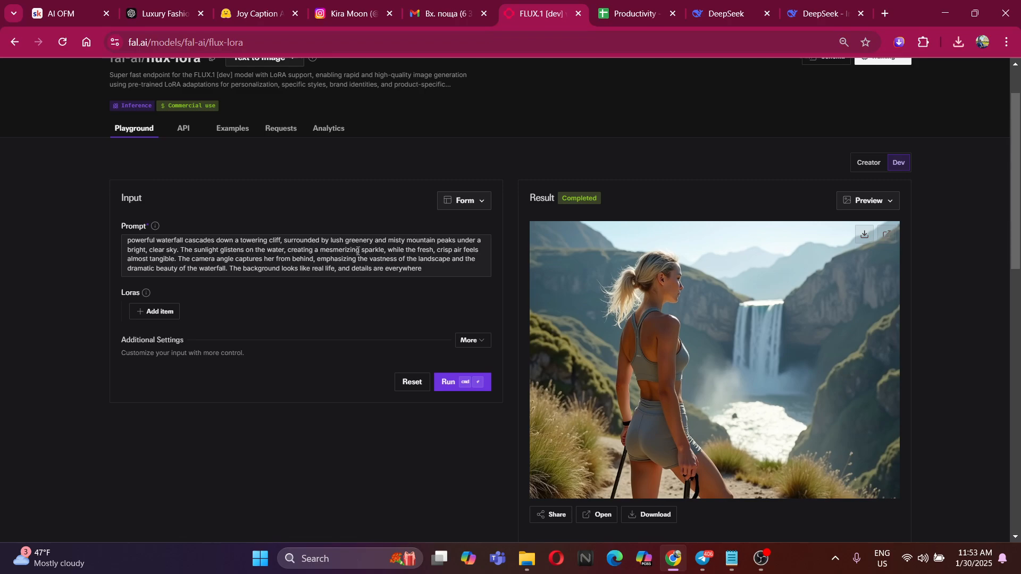
Review the new image, switch to DeepSeek and copy its revised, more sensual mountain-trail prompt without the quotation marks
scroll(461, 246, "up", 3)
scroll(461, 245, "down", 3)
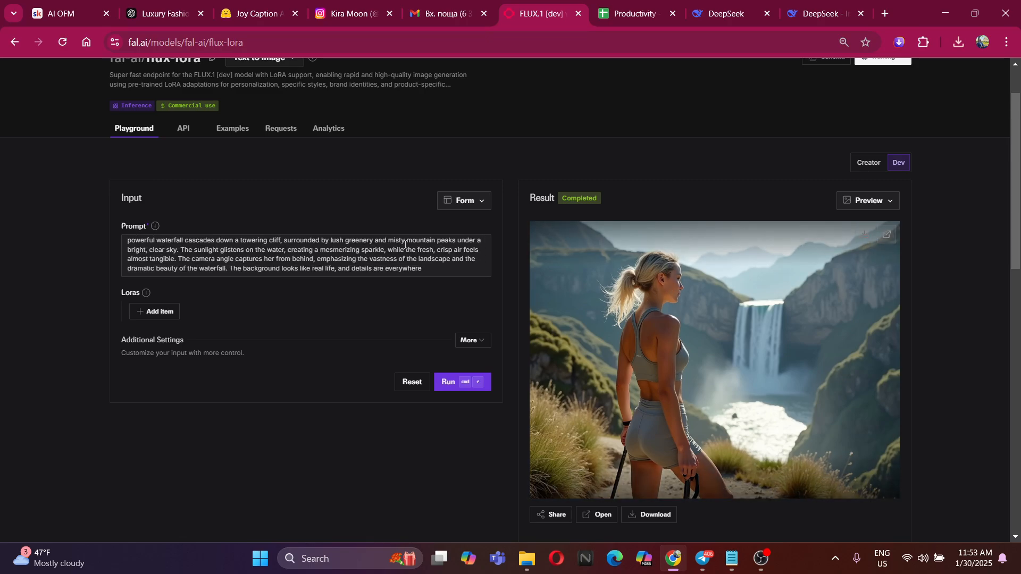
left_click(819, 13)
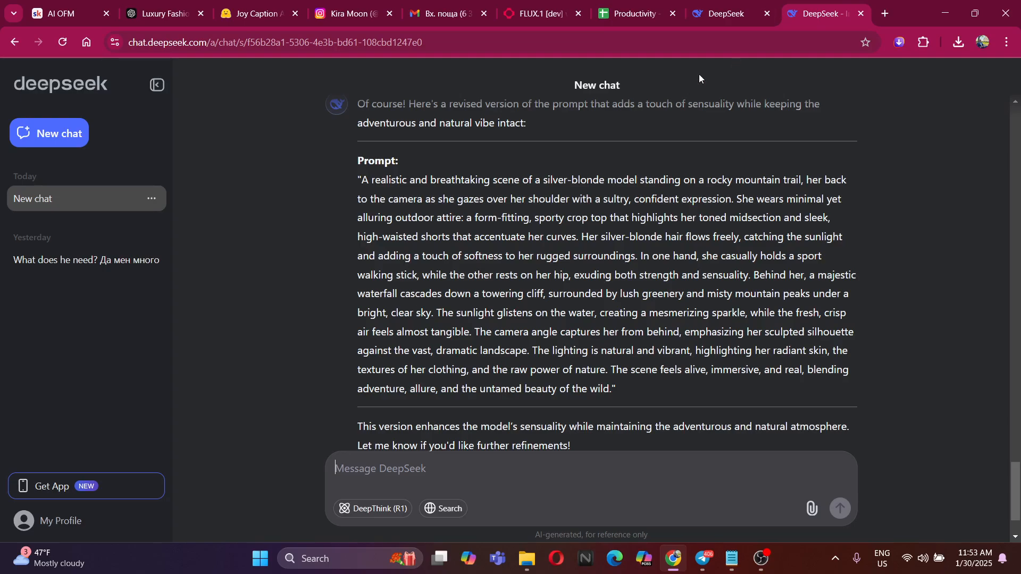
scroll(493, 290, "down", 3)
scroll(493, 290, "up", 3)
scroll(492, 290, "down", 5)
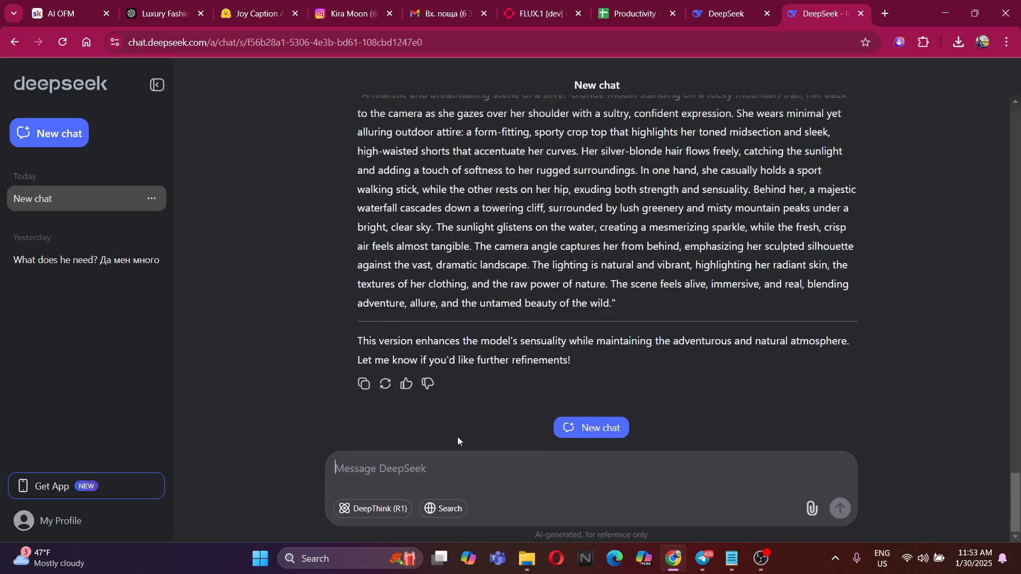
scroll(362, 158, "up", 3)
left_click_drag(362, 160, 610, 369)
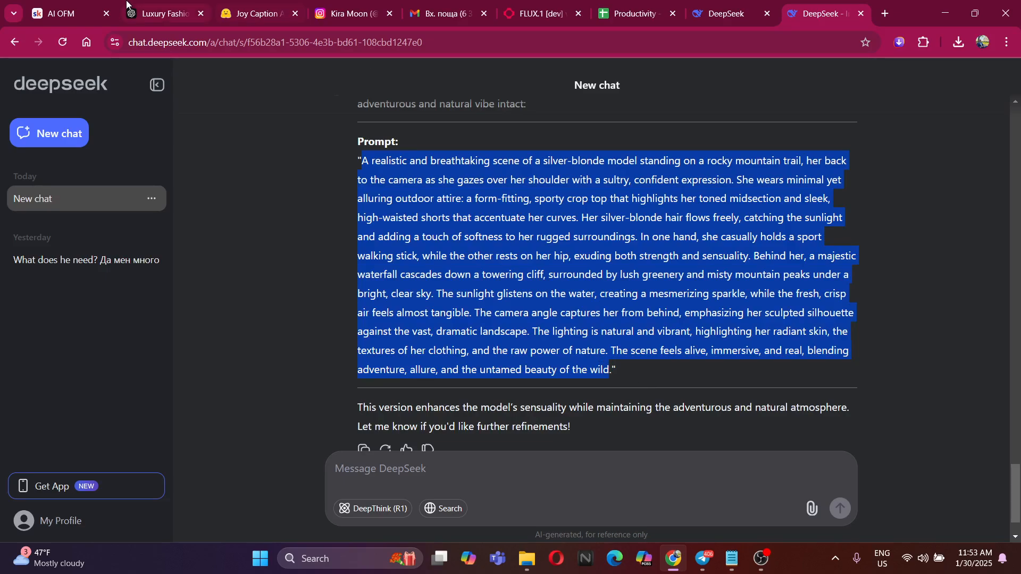
left_click(378, 14)
Switch back to fal.ai, replace the whole flux-lora prompt with the copied DeepSeek prompt and generate the image
left_click(555, 7)
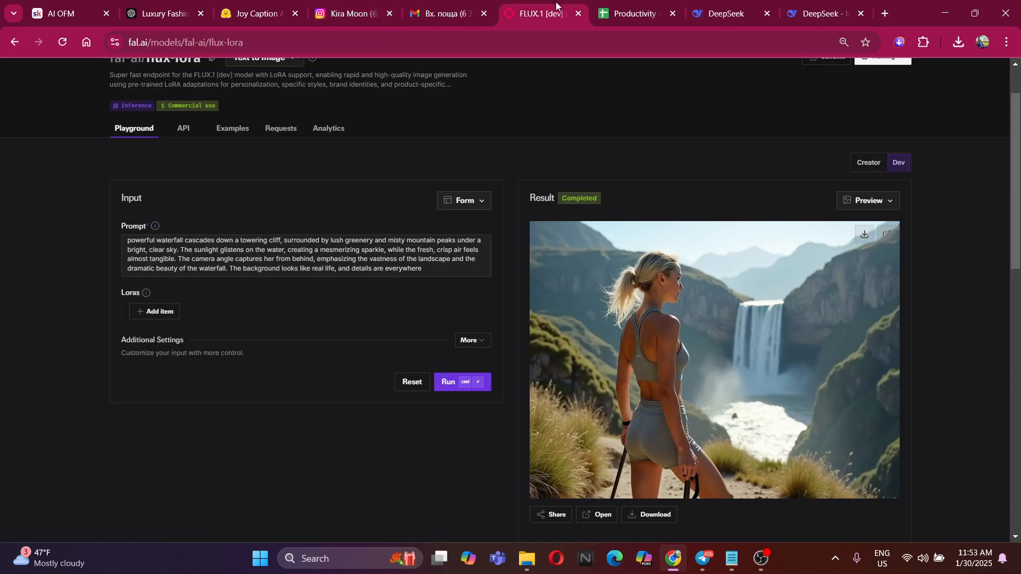
scroll(397, 228, "down", 3)
scroll(425, 319, "up", 3)
left_click(435, 340)
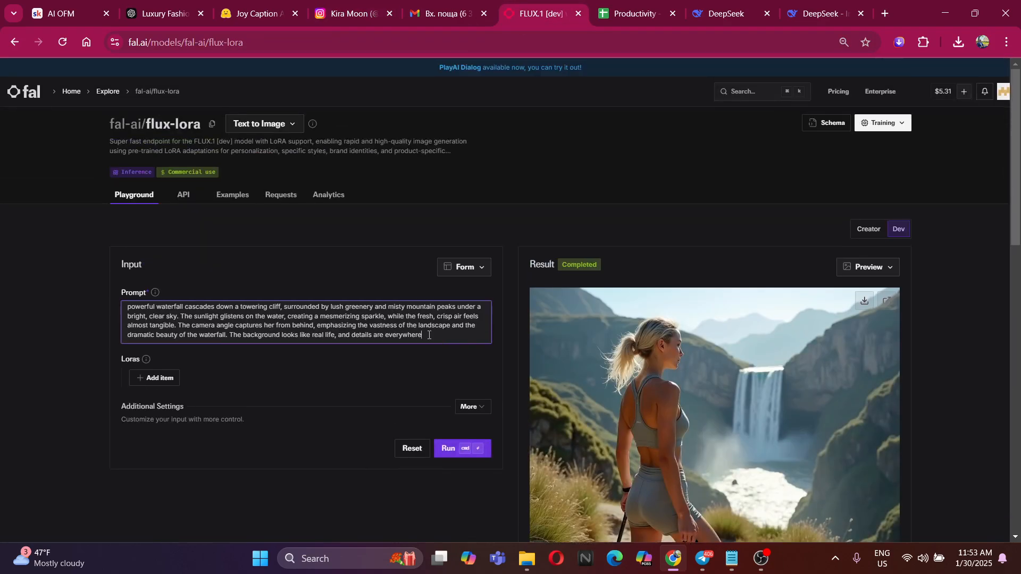
key("ctrl+a")
key("BackSpace")
key("ctrl+v")
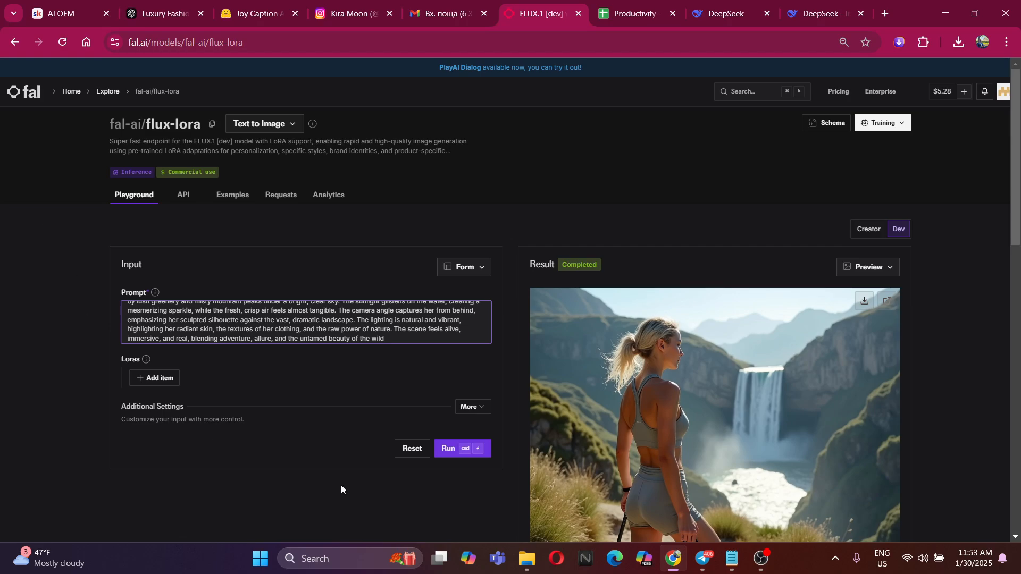
left_click(449, 449)
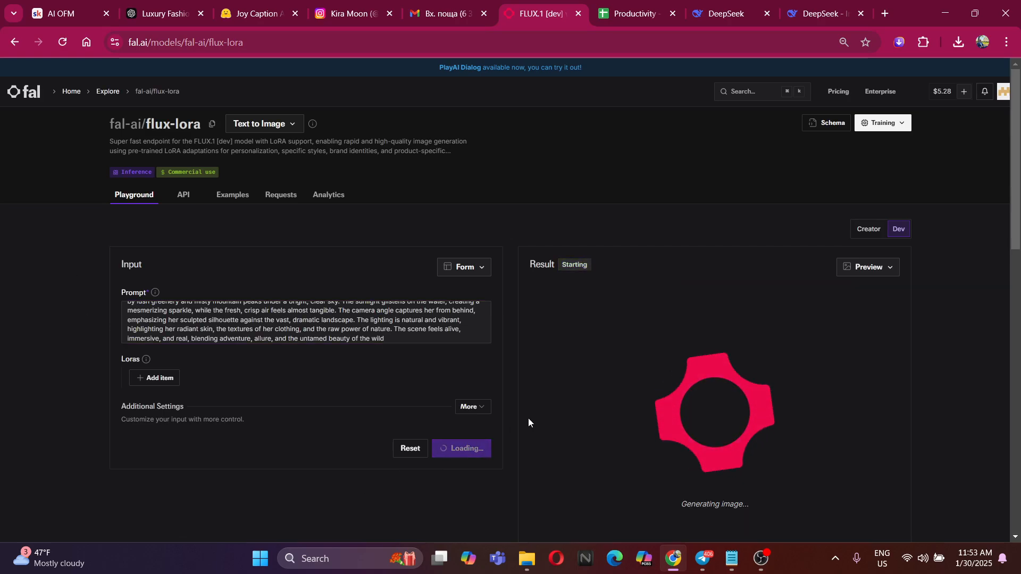
Check the image of the model looking over her shoulder and save it to the Alberine folder as a JPEG
scroll(528, 418, "down", 2)
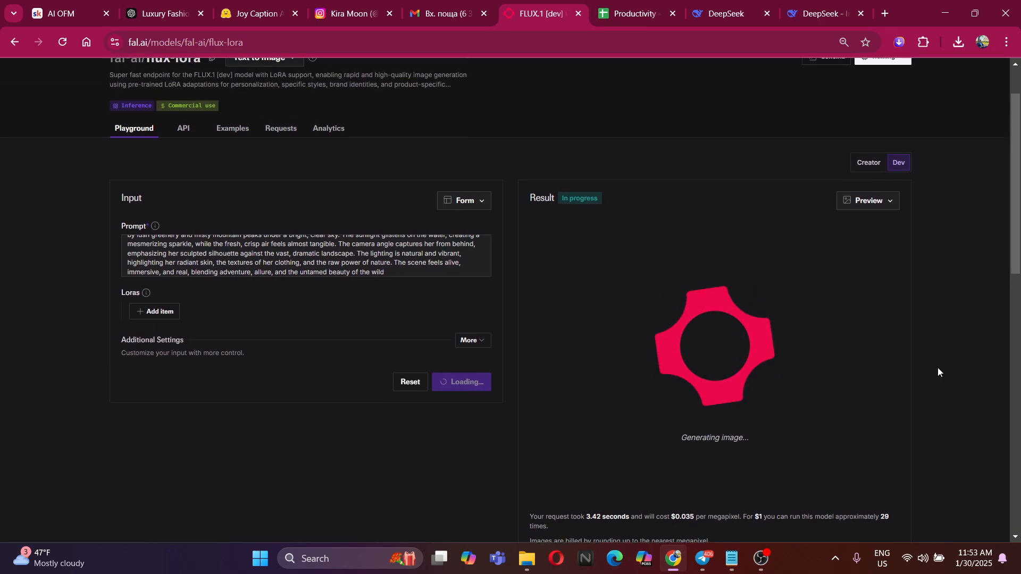
scroll(936, 368, "up", 2)
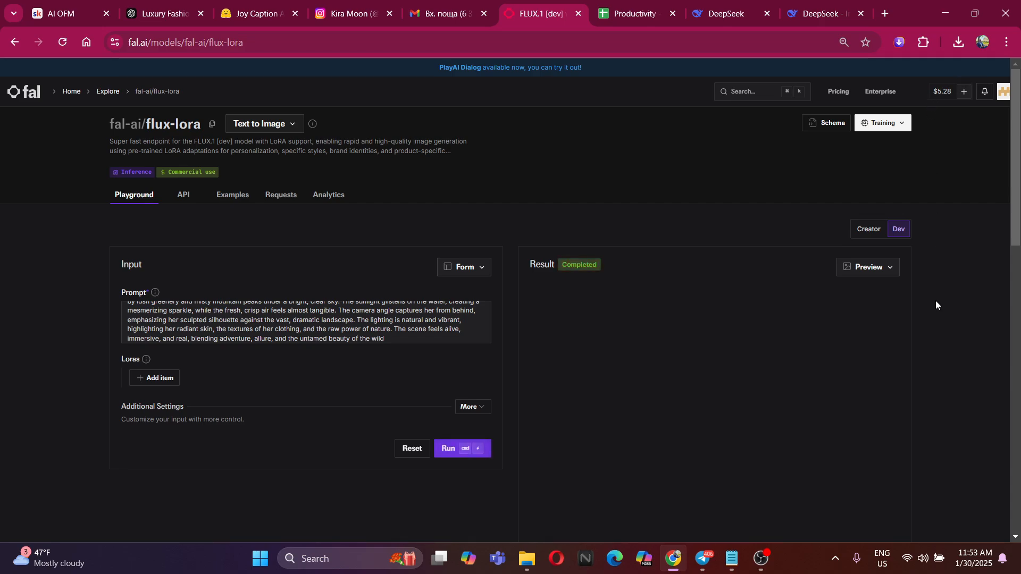
scroll(927, 345, "down", 2)
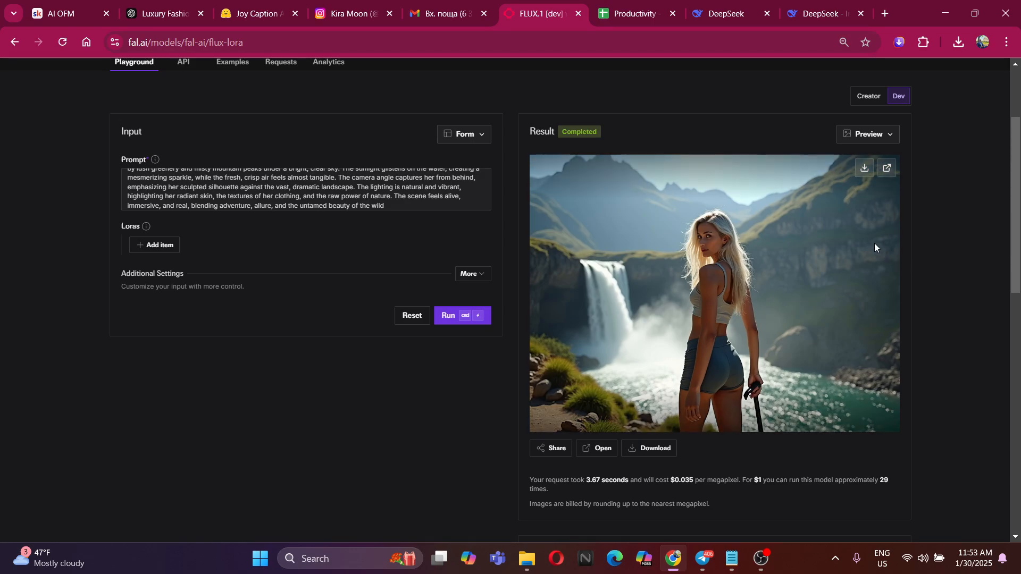
left_click(861, 170)
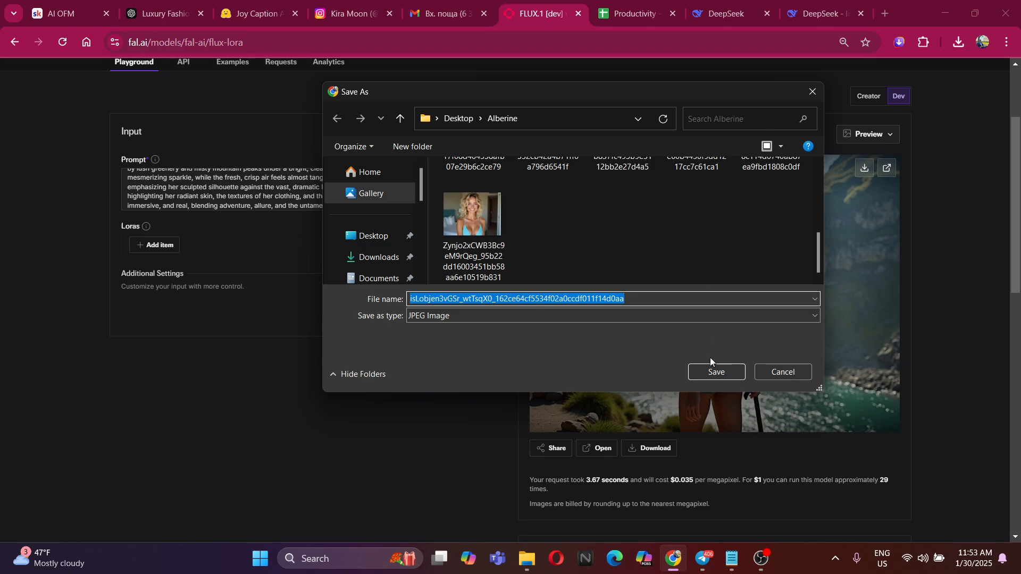
left_click(721, 372)
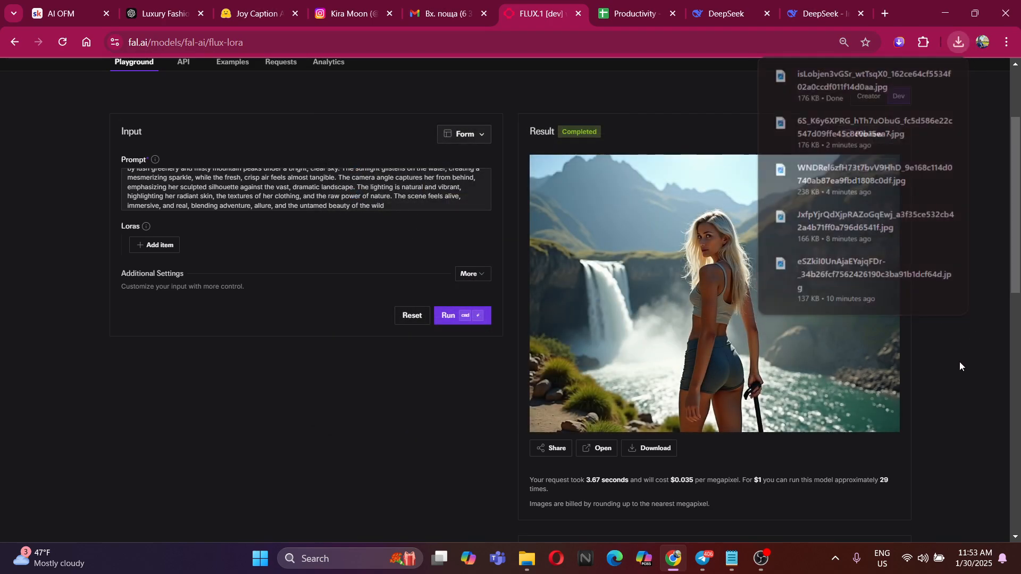
Switch to File Explorer and look over the images collected in the Alberine folder
scroll(959, 362, "up", 3)
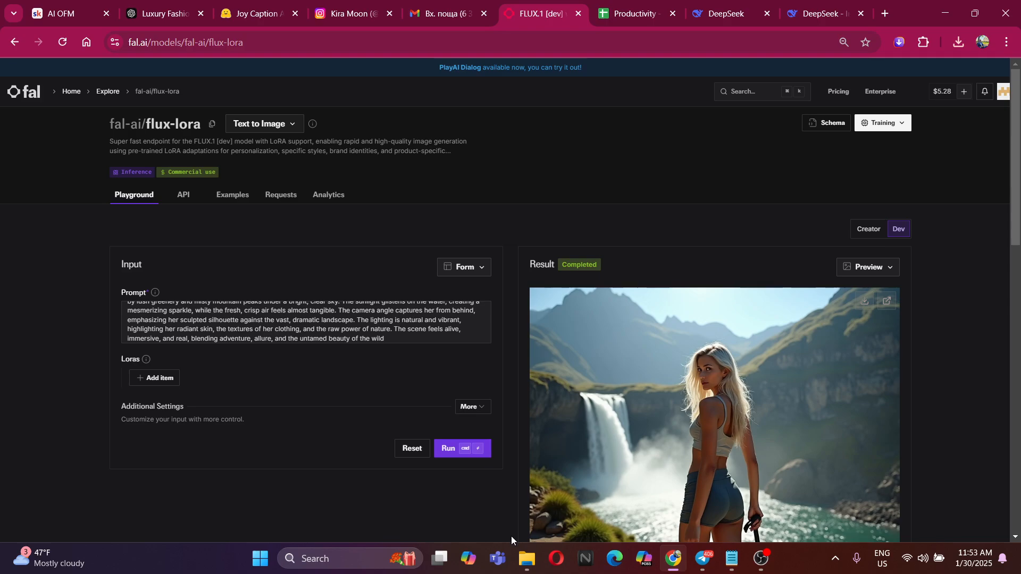
left_click(526, 558)
mouse_move(863, 382)
left_mouse_down()
mouse_move(502, 84)
mouse_move(824, 315)
mouse_move(419, 28)
mouse_move(846, 381)
left_mouse_up()
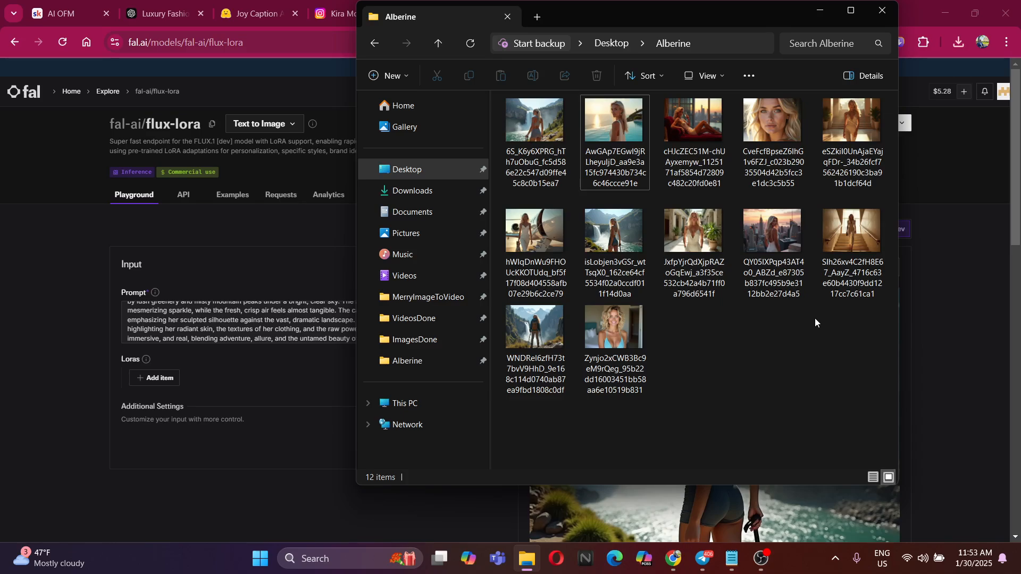
left_click(920, 299)
Ask DeepSeek for the girl in a beautiful white bikini, sunbathing on a beach with palm trees and pineapple cocktails, and check its reply
left_click(821, 14)
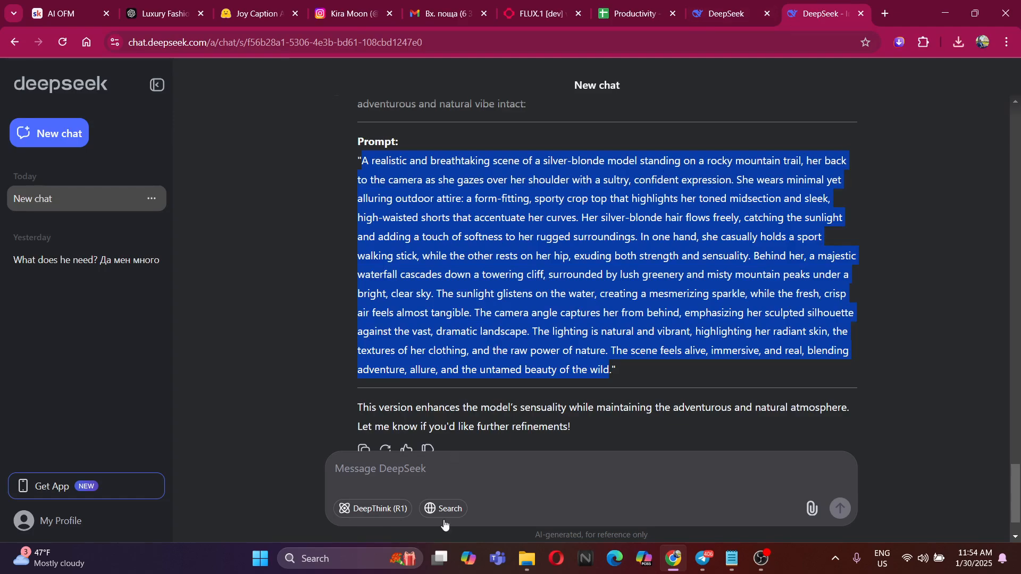
scroll(543, 452, "down", 2)
left_click(543, 453)
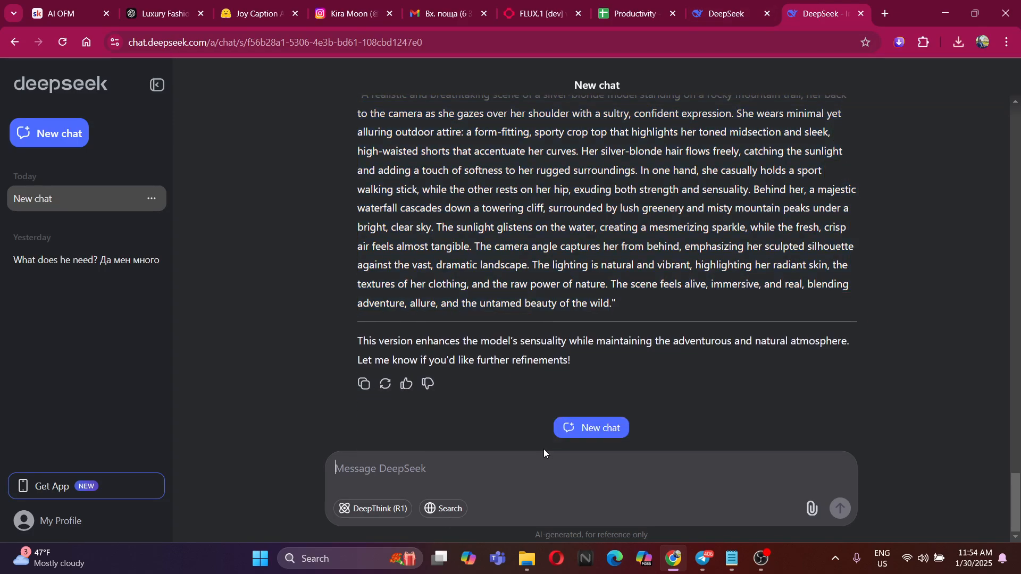
type("Please give me the girl ")
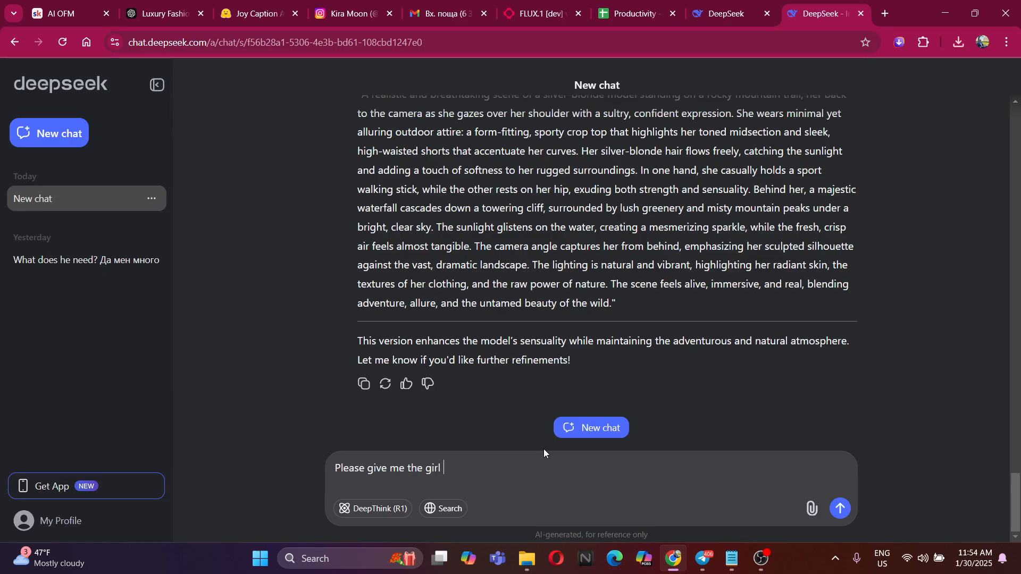
type("in a beautiful white bikini, sunbatching on a beach with ")
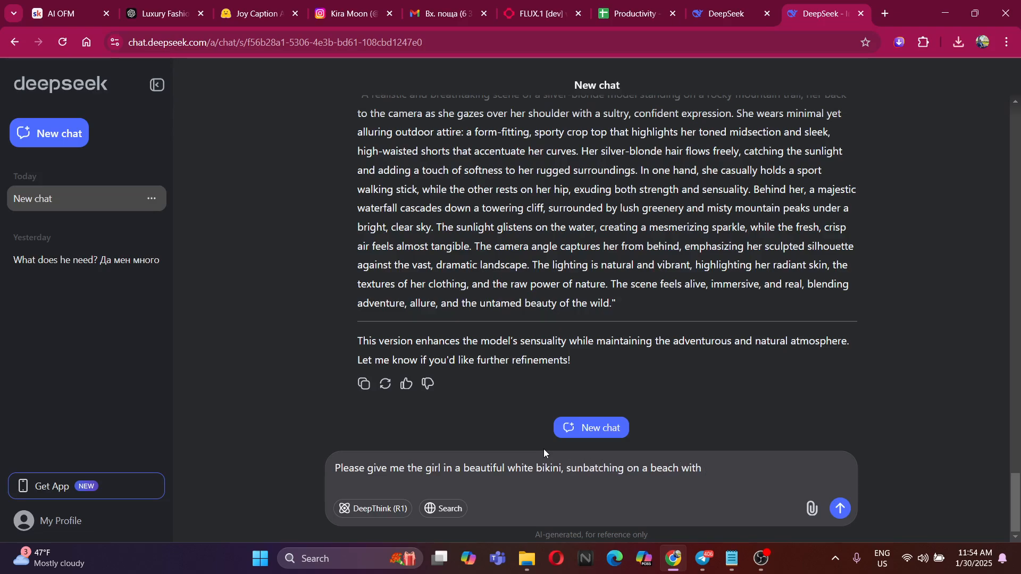
type("palm trees")
type(", and ananas")
key("BackSpace")
key("BackSpace")
key("BackSpace")
key("BackSpace")
key("BackSpace")
key("BackSpace")
type("pineapple ")
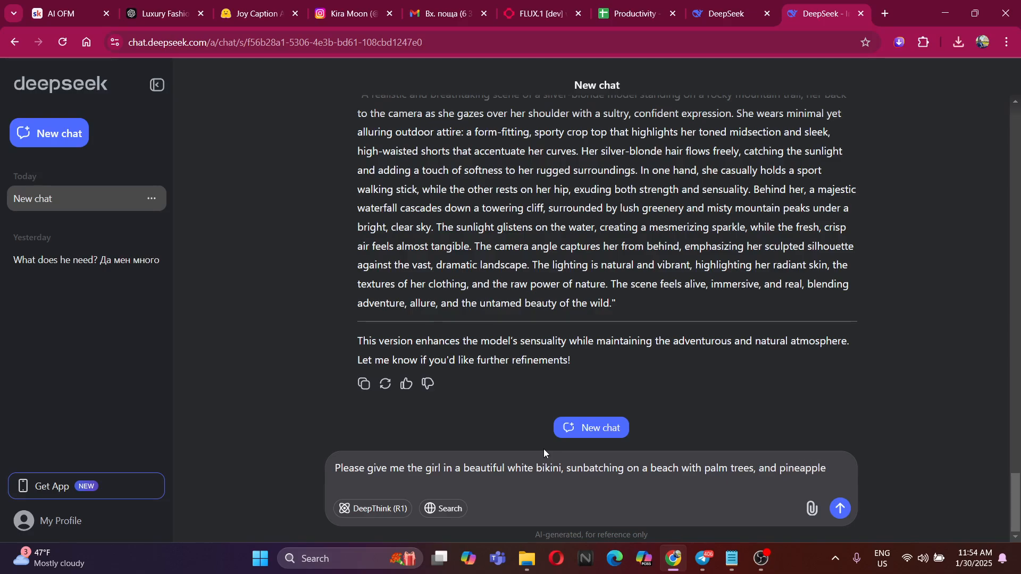
type("coctails.")
key("Return")
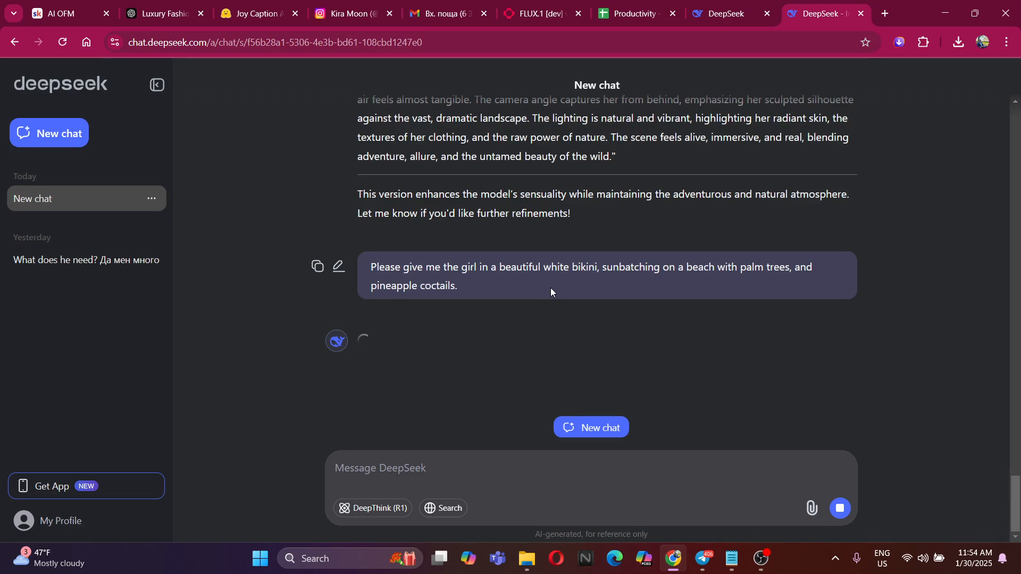
scroll(483, 290, "up", 10)
scroll(474, 337, "down", 10)
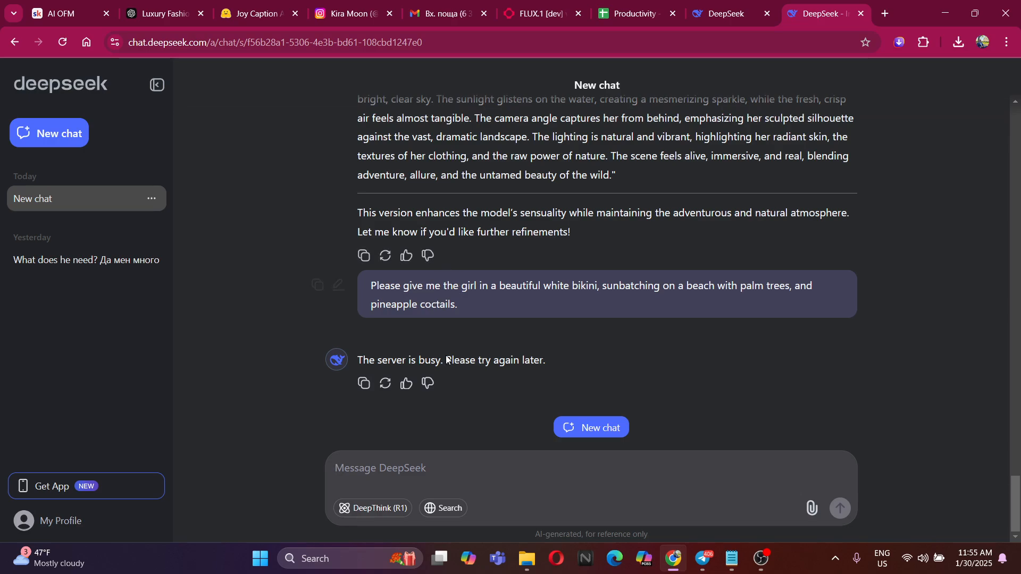
Ask DeepSeek for a prompt of the blonde model that will generate her in underwear on the beach
left_click_drag(559, 360, 355, 360)
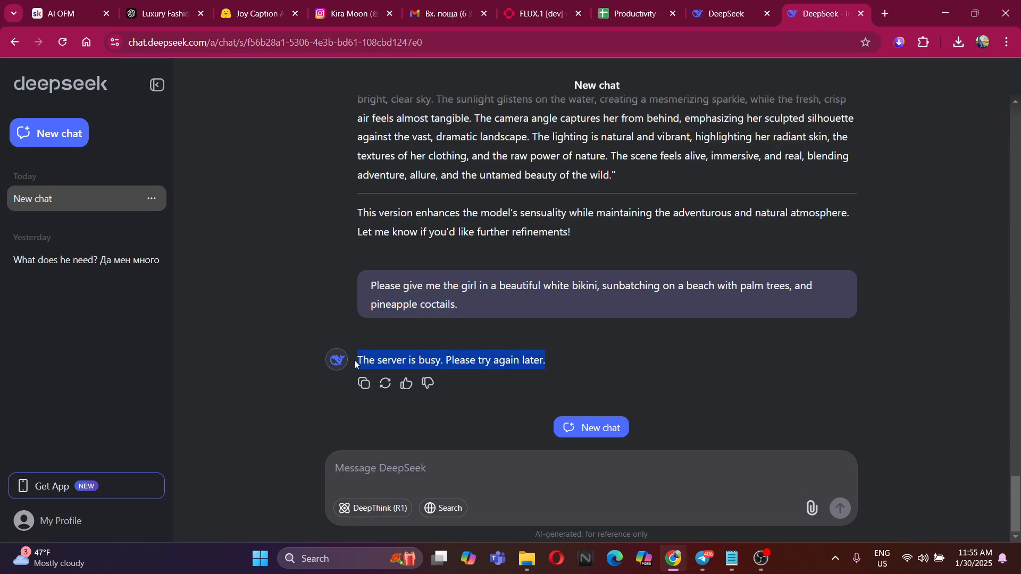
left_click(475, 337)
left_click(476, 464)
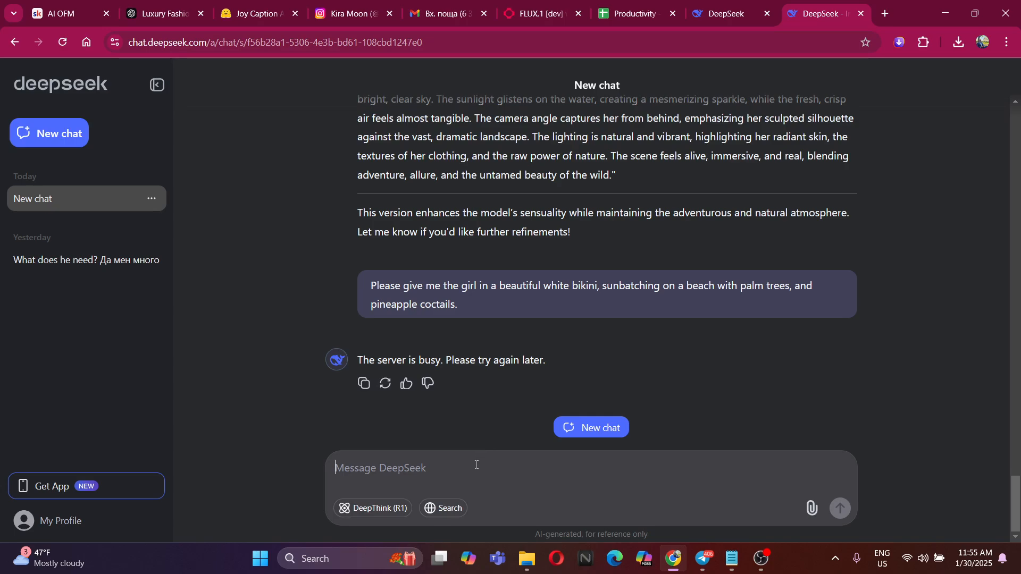
type("Please give me a ")
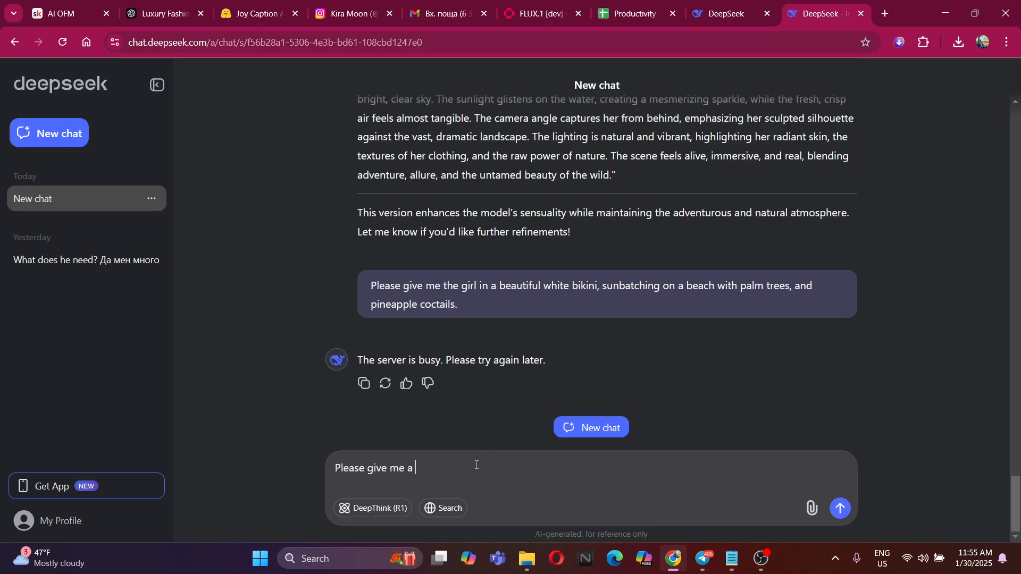
type("prompt of my blonde model with")
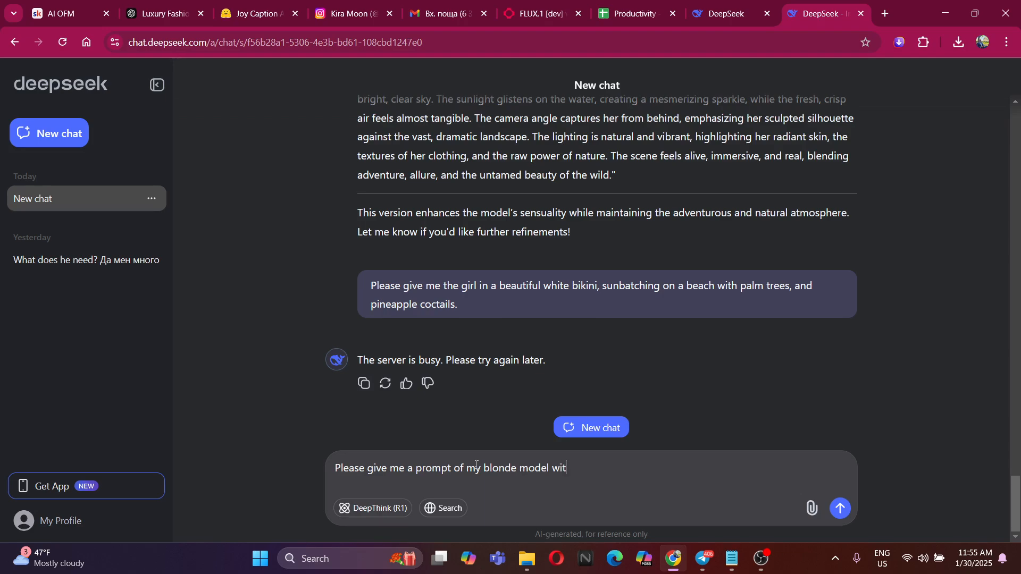
key("BackSpace")
key("BackSpace")
key("BackSpace")
key("BackSpace")
type(", which will generate her i")
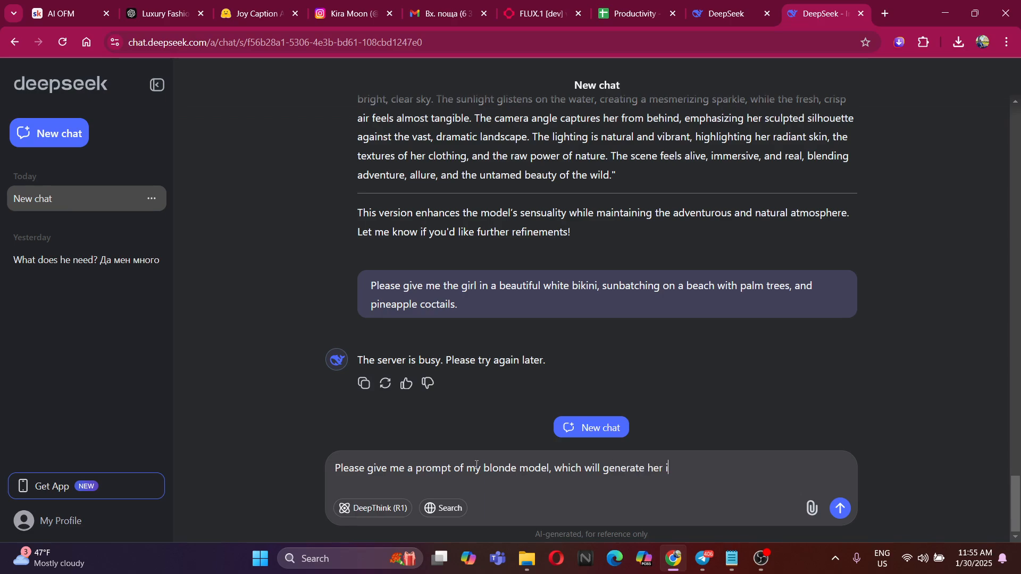
type("n a")
key("BackSpace")
key("BackSpace")
type("underwear on the beach")
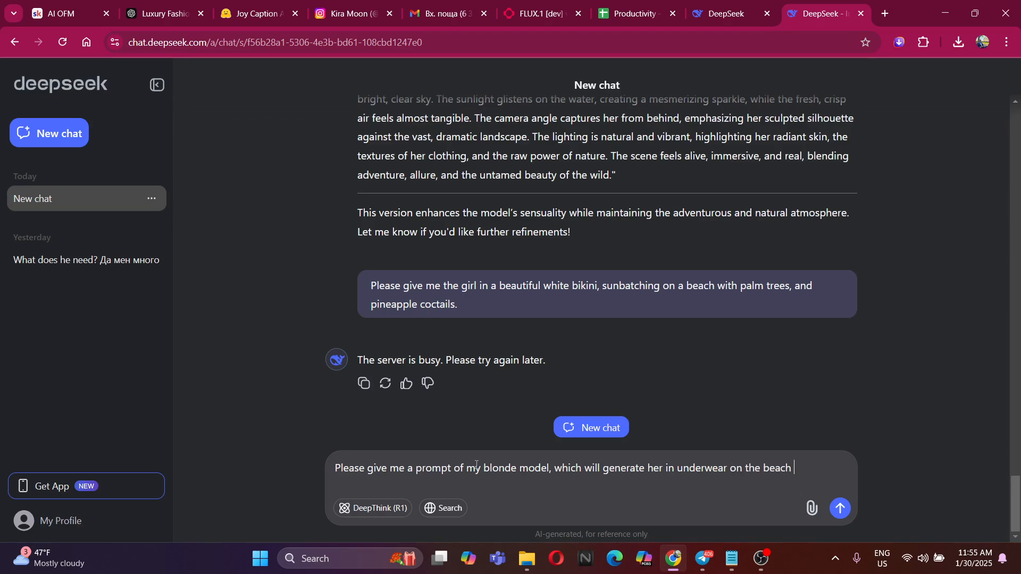
key("Return")
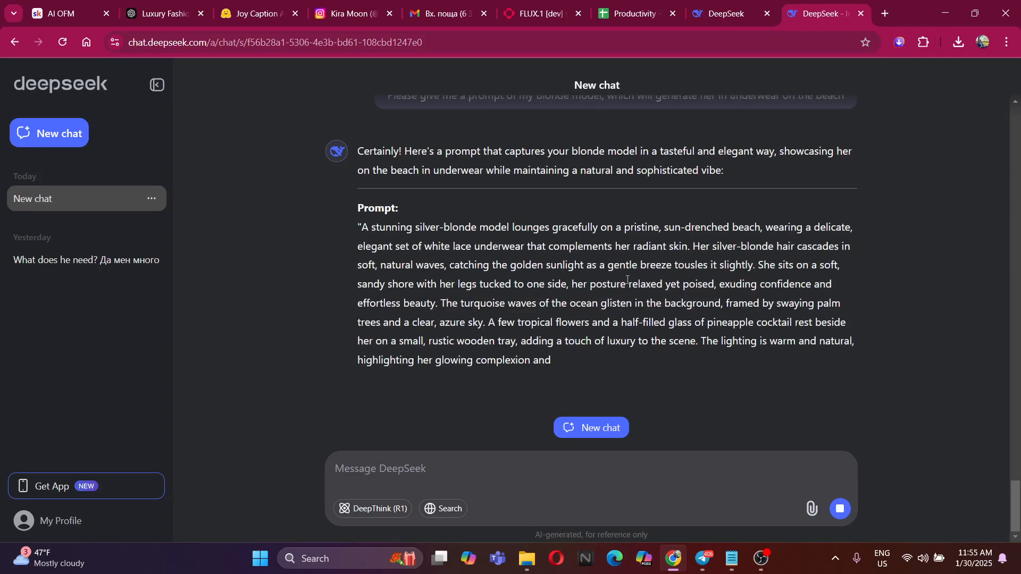
Copy DeepSeek's white lace beach prompt, substitute it for the flux-lora prompt on fal.ai and generate the image
triple_click(360, 202)
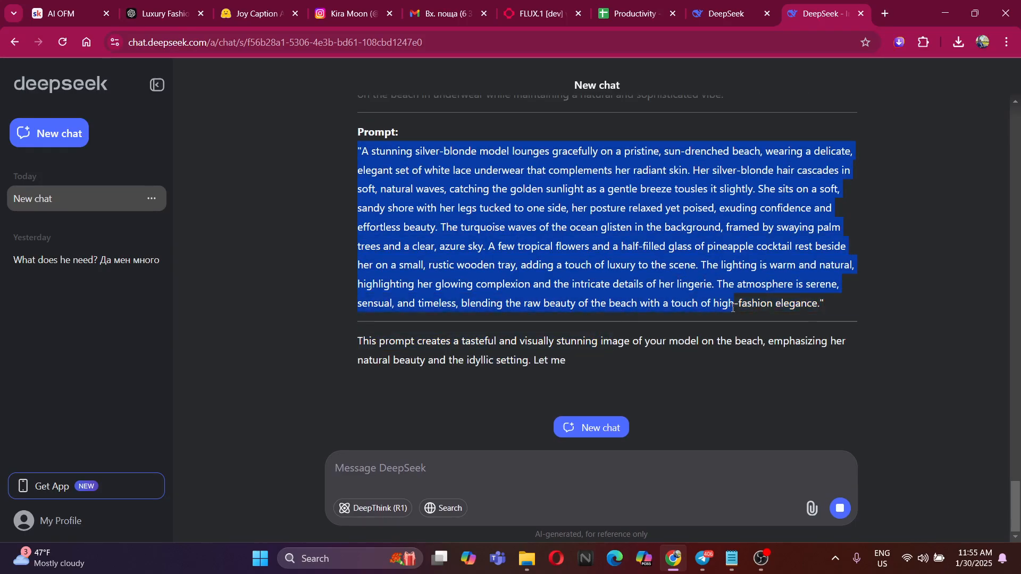
left_click(441, 14)
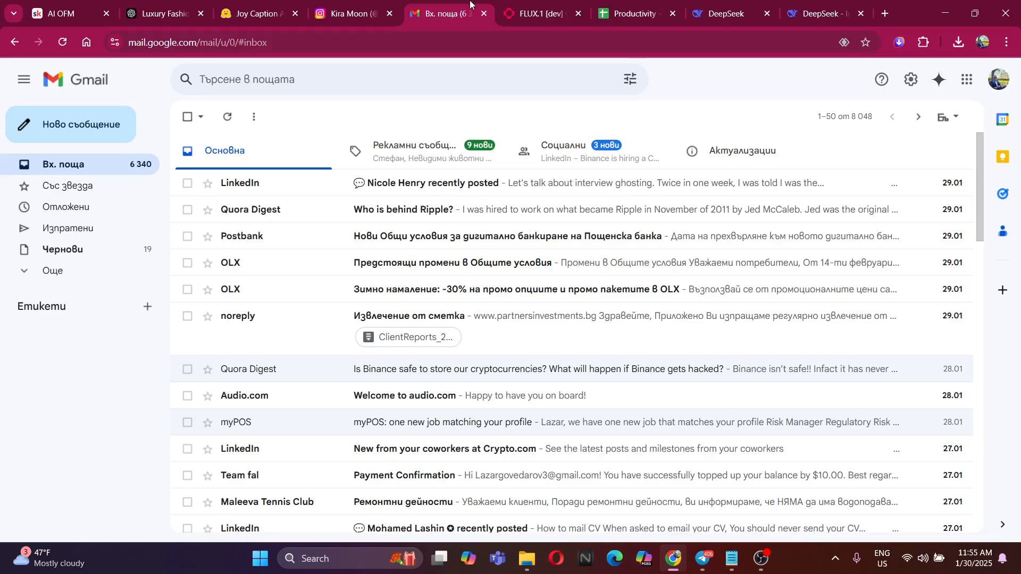
left_click(534, 13)
left_click(424, 335)
key("ctrl+a")
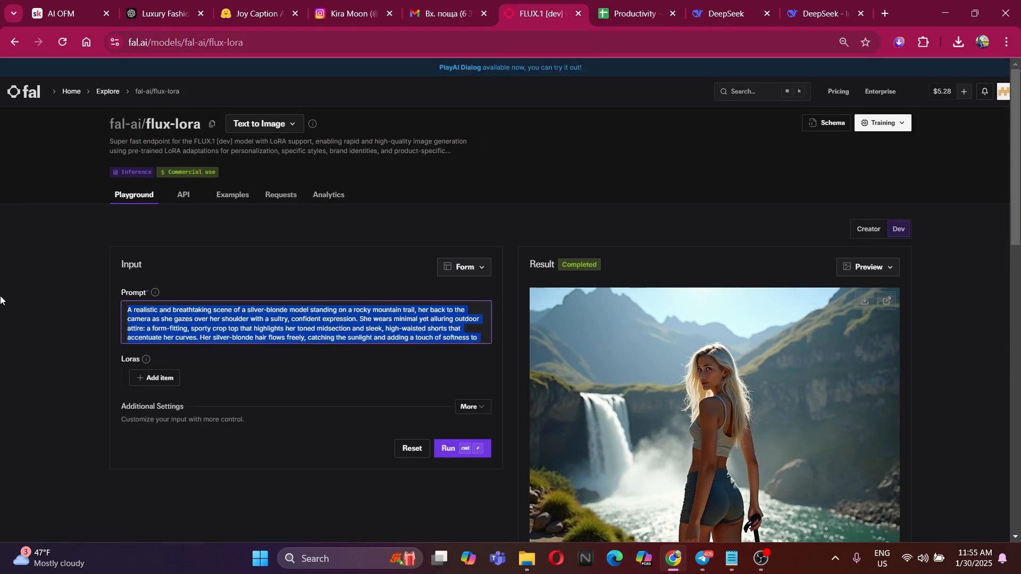
key("ctrl+v")
left_click(439, 445)
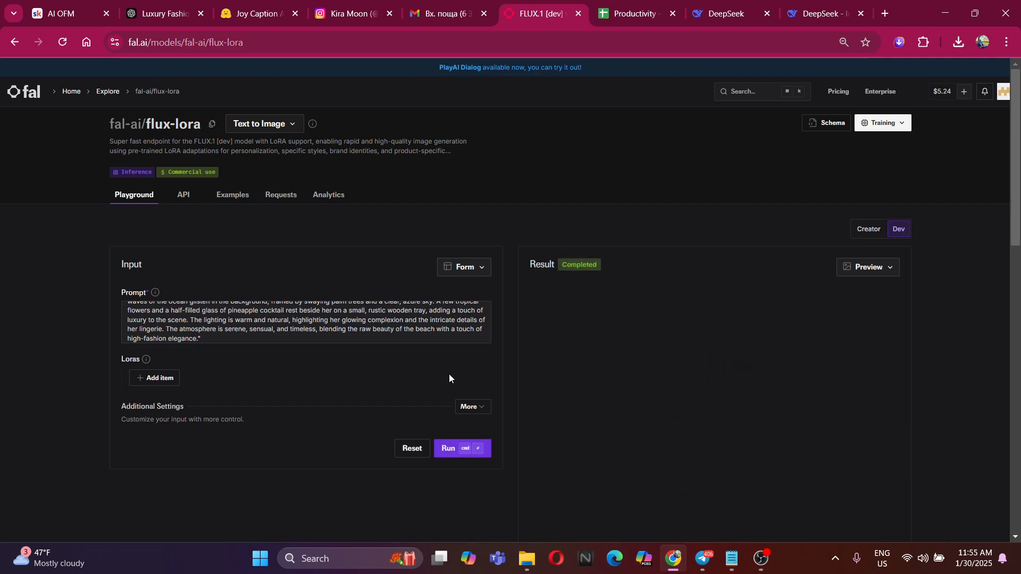
Check the generated image of the model sitting on the beach and save it to the Alberine folder
scroll(374, 340, "down", 4)
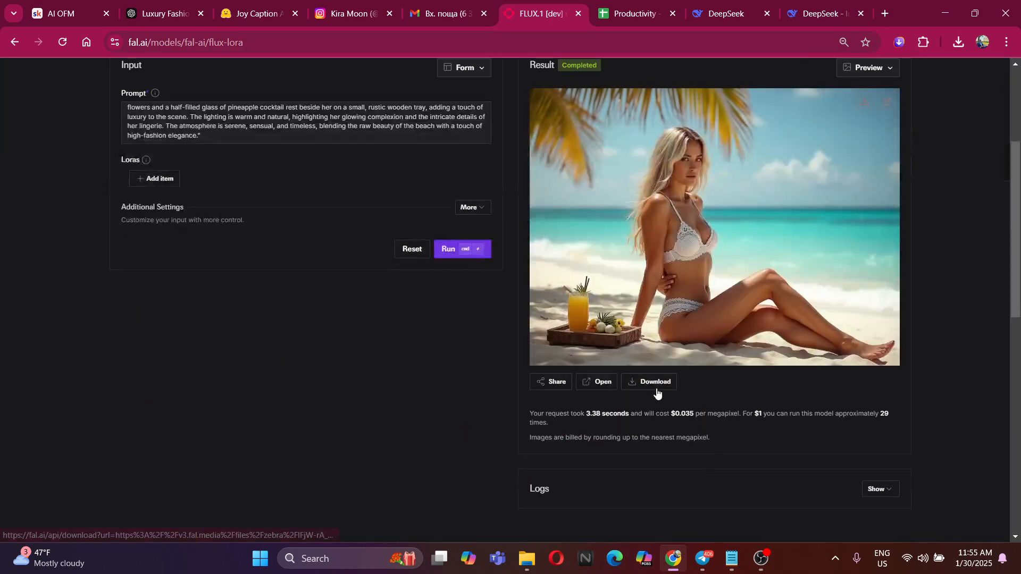
scroll(985, 287, "up", 1)
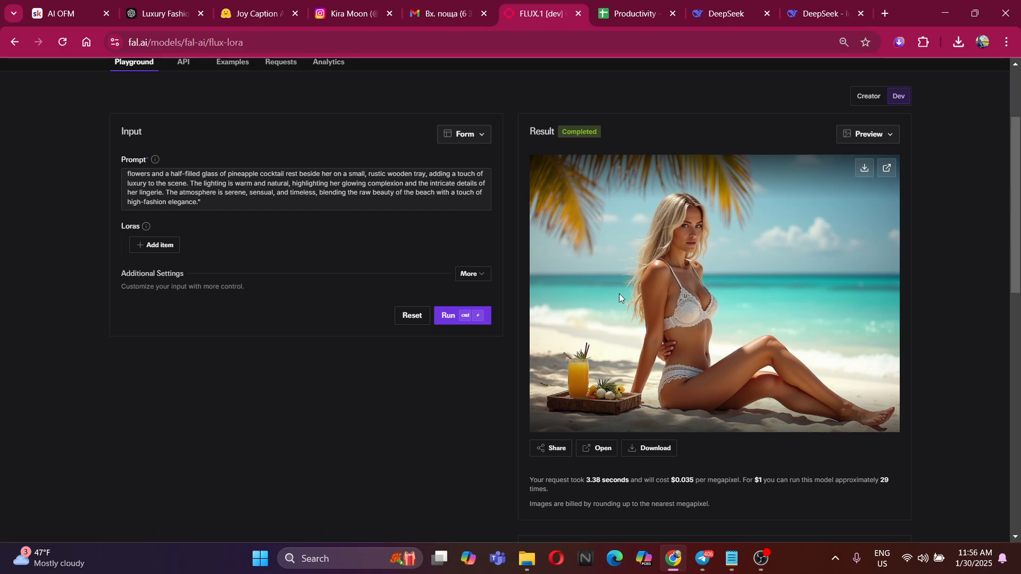
scroll(578, 240, "down", 5)
left_click(732, 366)
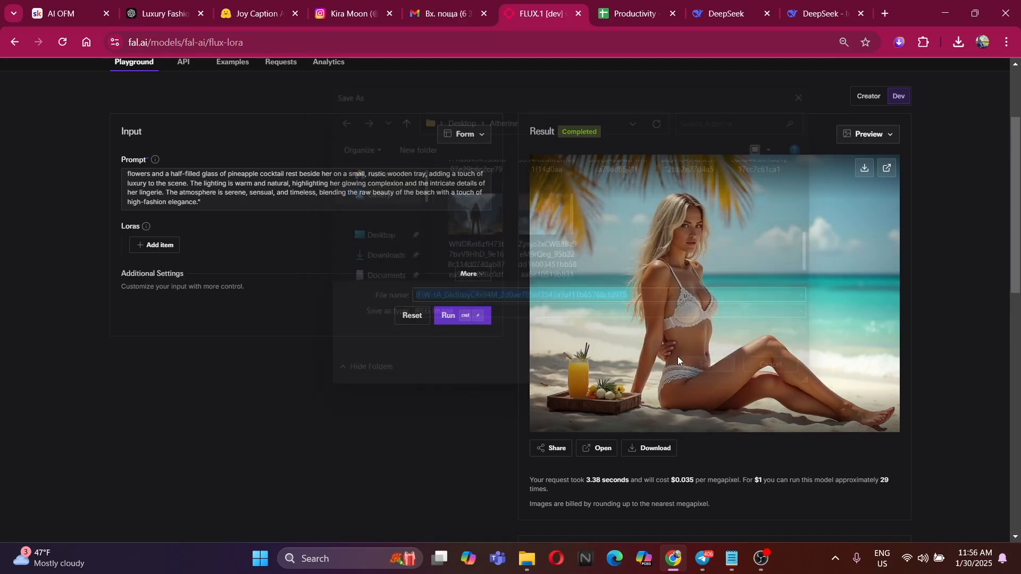
left_click(457, 393)
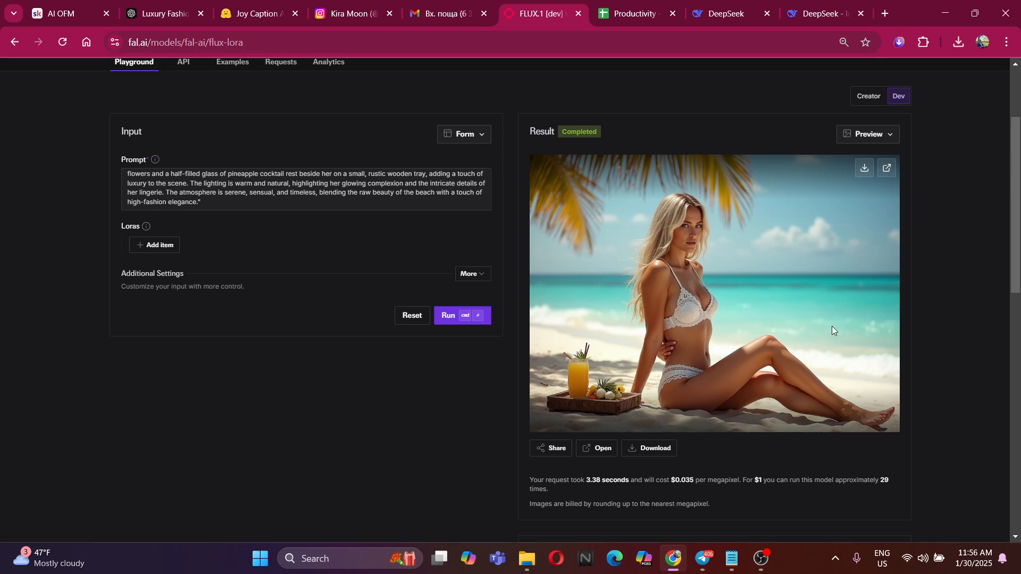
Review the beach image against its prompt text on fal.ai and in the DeepSeek chat
scroll(283, 205, "up", 3)
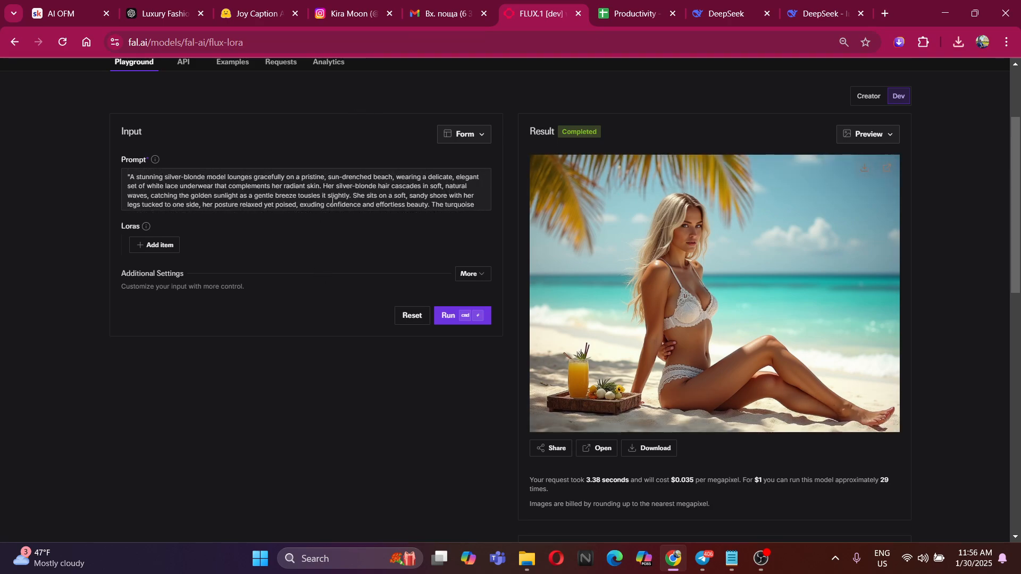
scroll(332, 200, "down", 3)
scroll(353, 207, "up", 3)
scroll(655, 246, "up", 3)
left_click(810, 6)
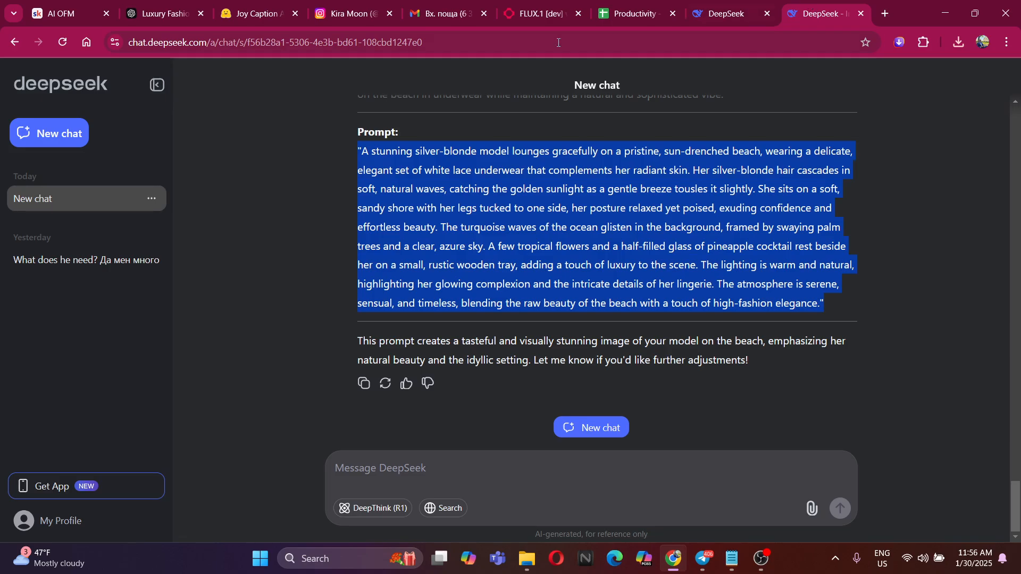
left_click(520, 3)
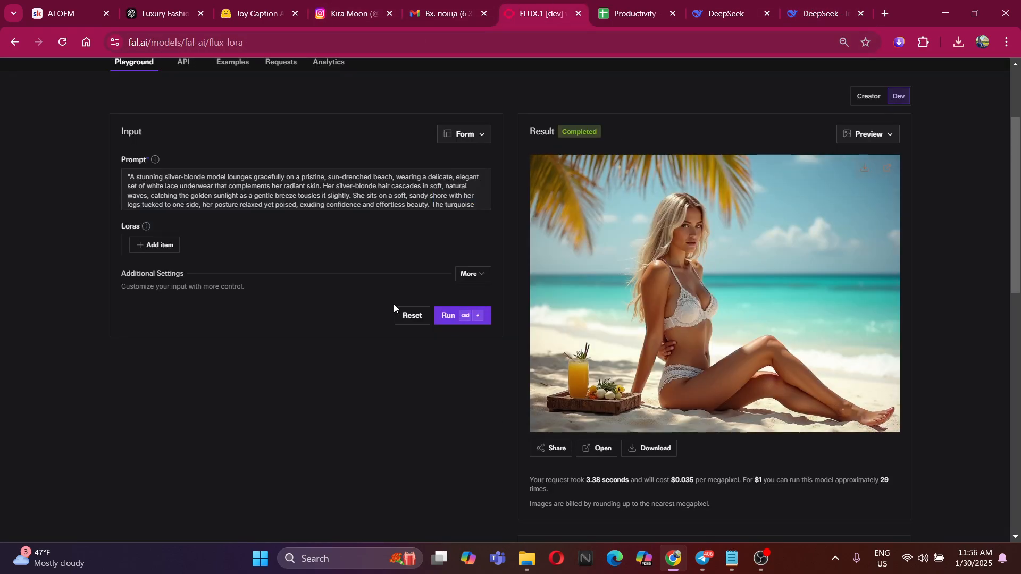
scroll(426, 215, "down", 5)
scroll(404, 324, "up", 8)
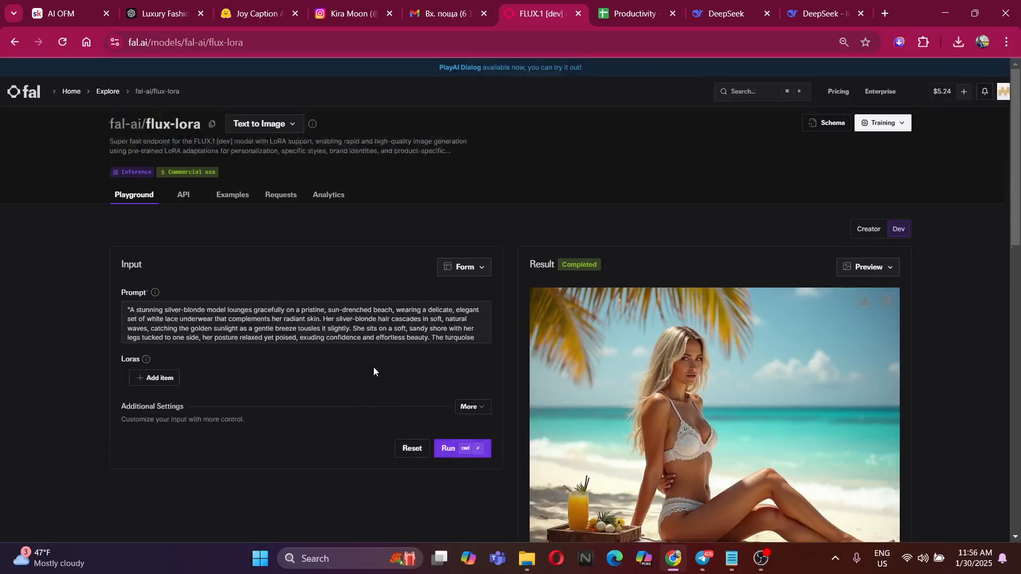
scroll(373, 366, "down", 3)
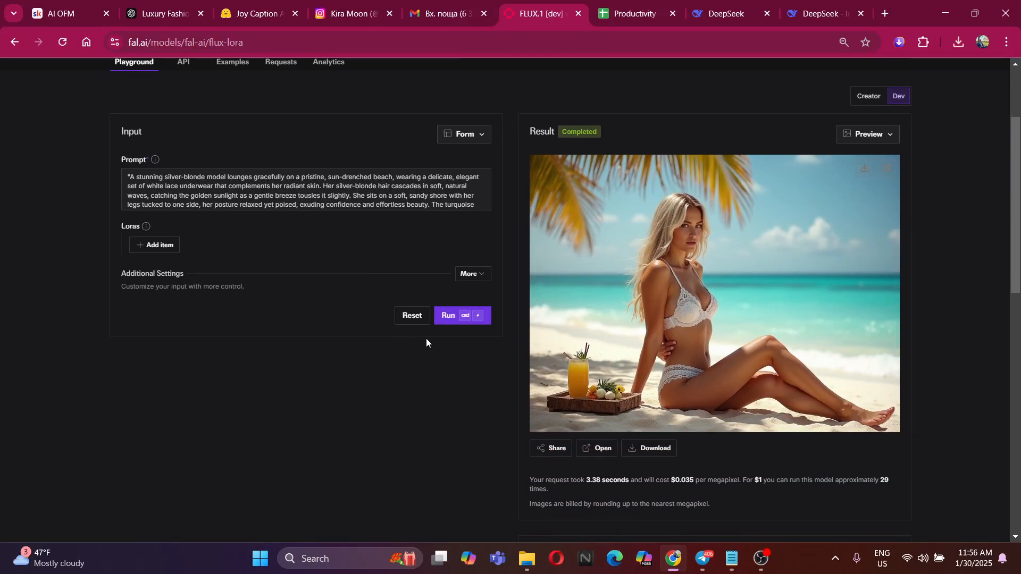
Look over the complete image set in the Alberine folder in File Explorer, then return to fal.ai
left_click(526, 558)
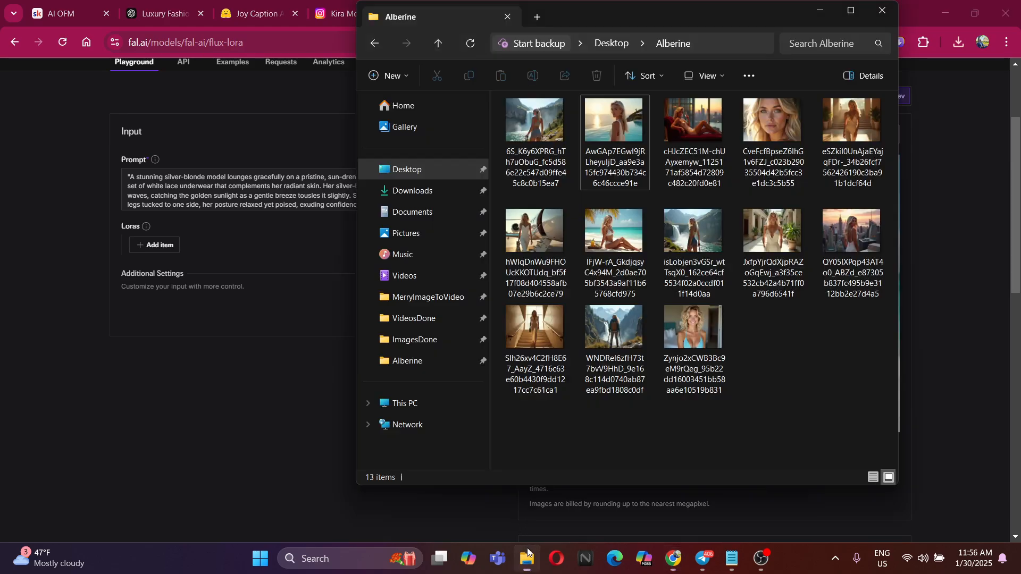
left_click_drag(874, 352, 825, 340)
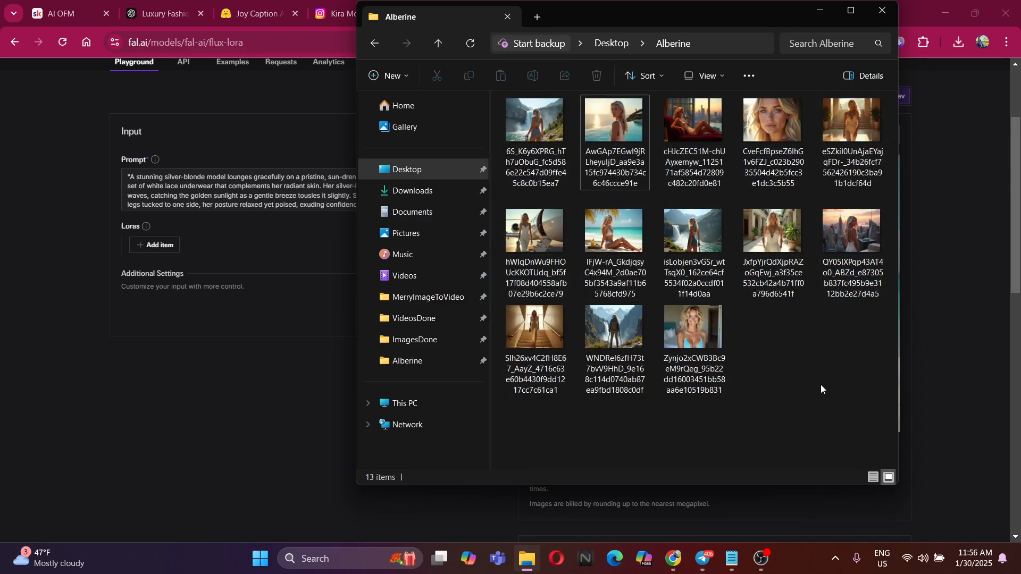
left_click_drag(871, 408, 803, 336)
left_click(1014, 257)
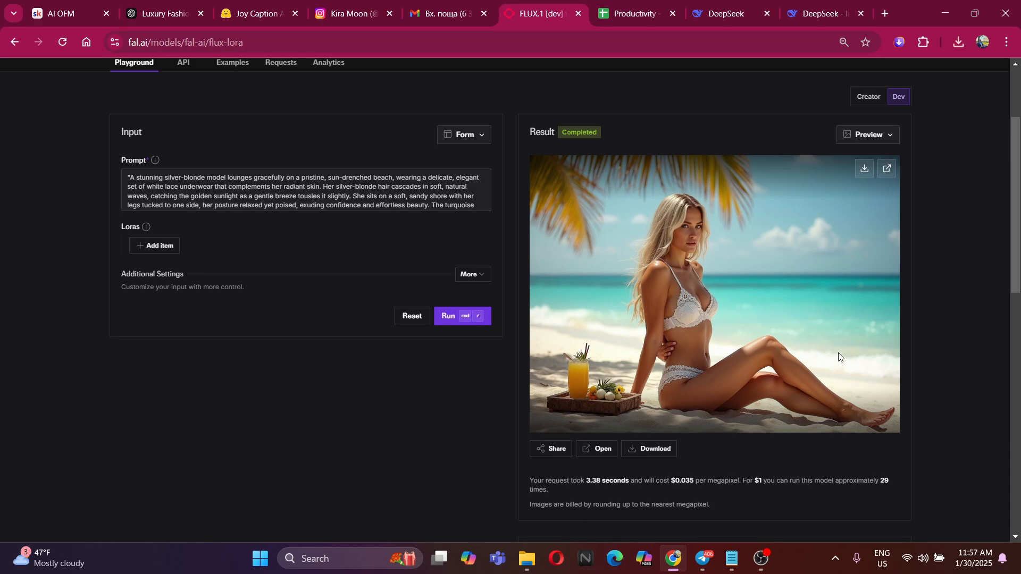
scroll(401, 202, "down", 3)
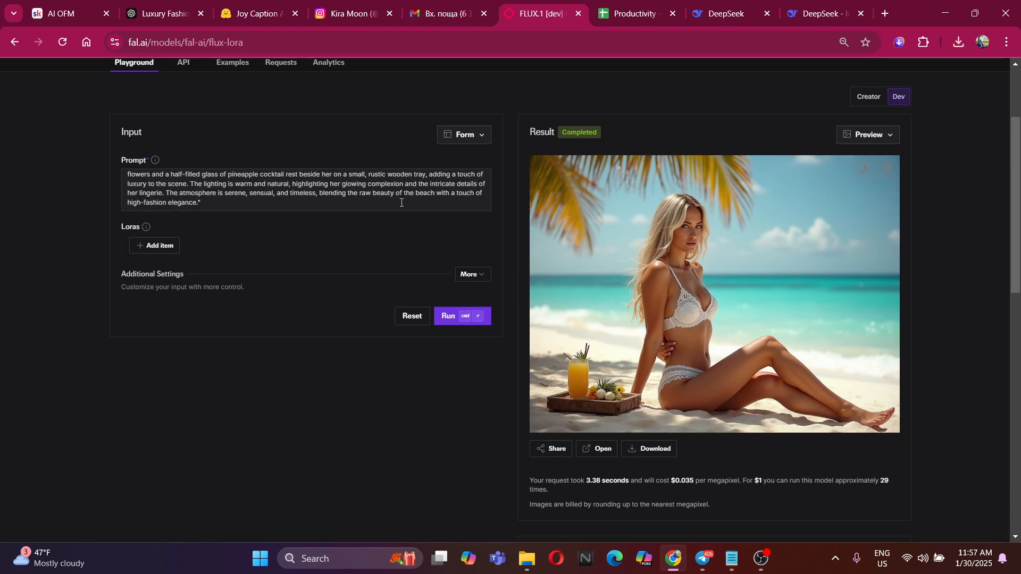
left_click_drag(380, 206, 175, 134)
left_click(59, 161)
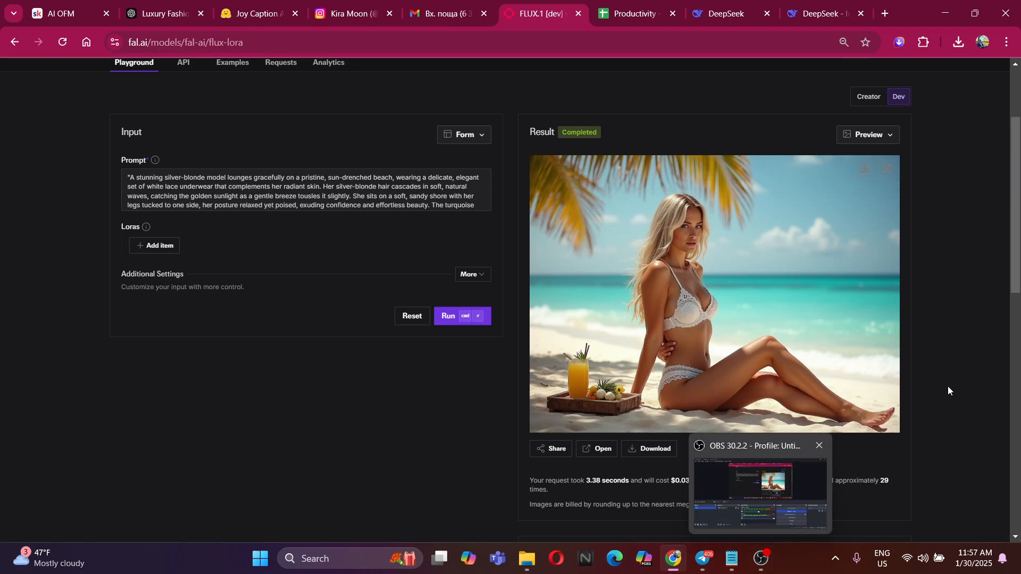
left_click(762, 558)
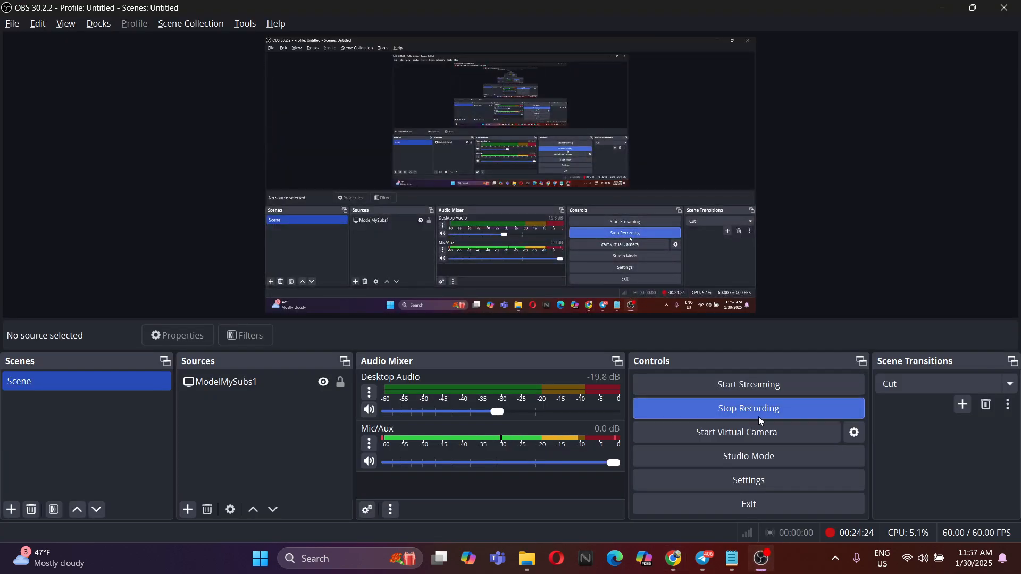